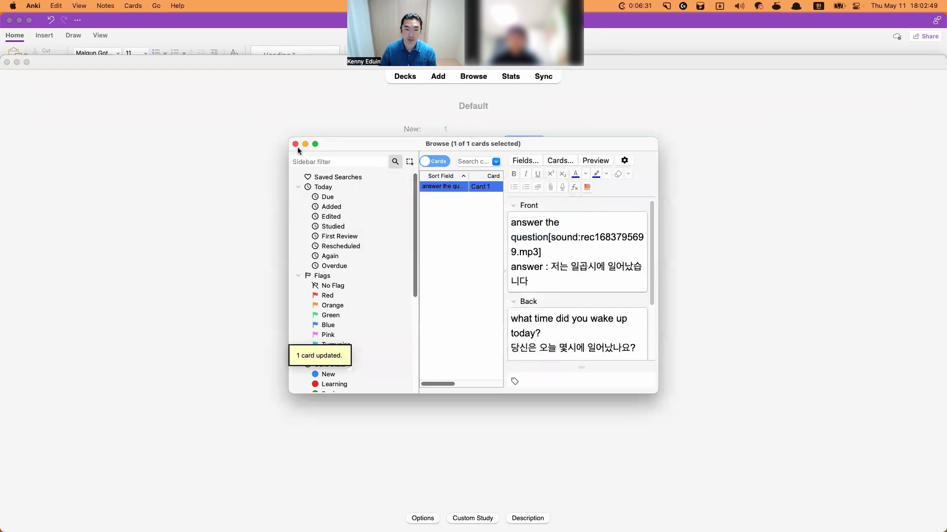
Step: Leave the card browser and open the SSH today deck from the deck list
click(295, 144)
click(405, 77)
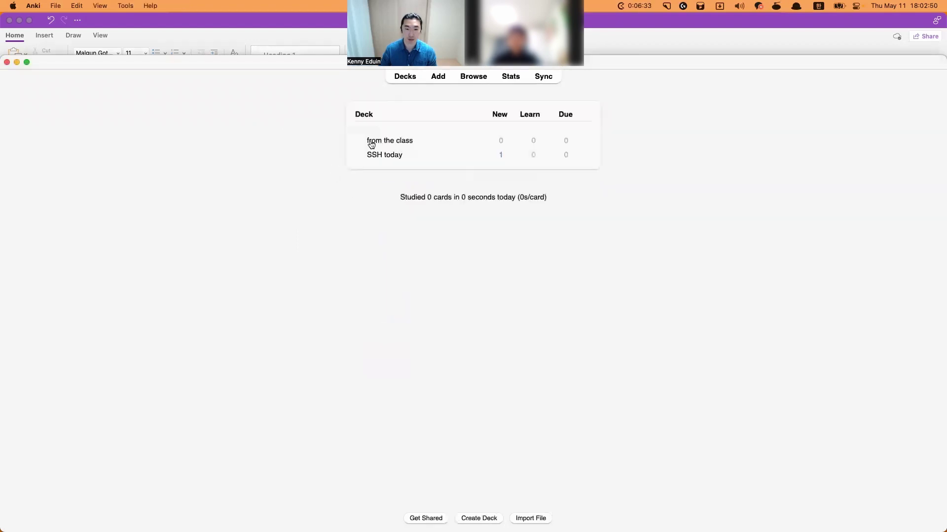
click(391, 156)
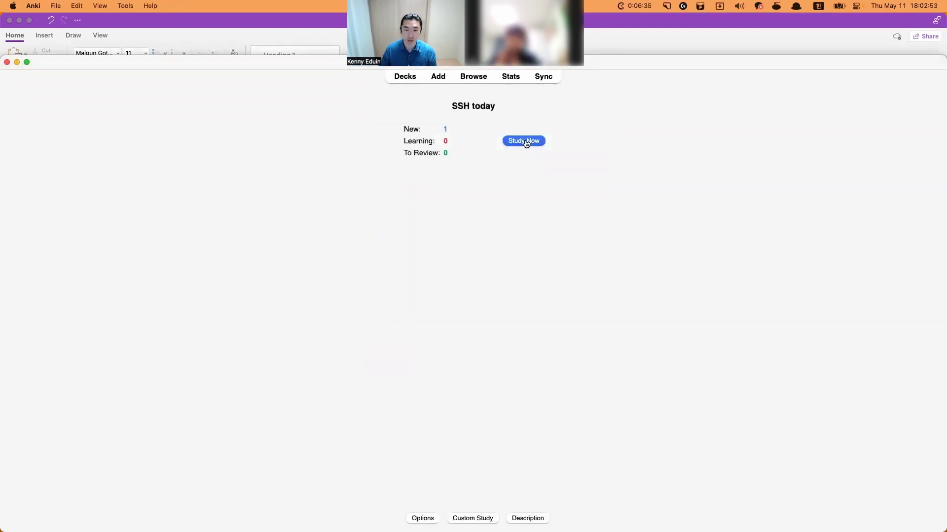
Step: Set the font size in the Basic card type's styling to 60px and save the change
click(485, 80)
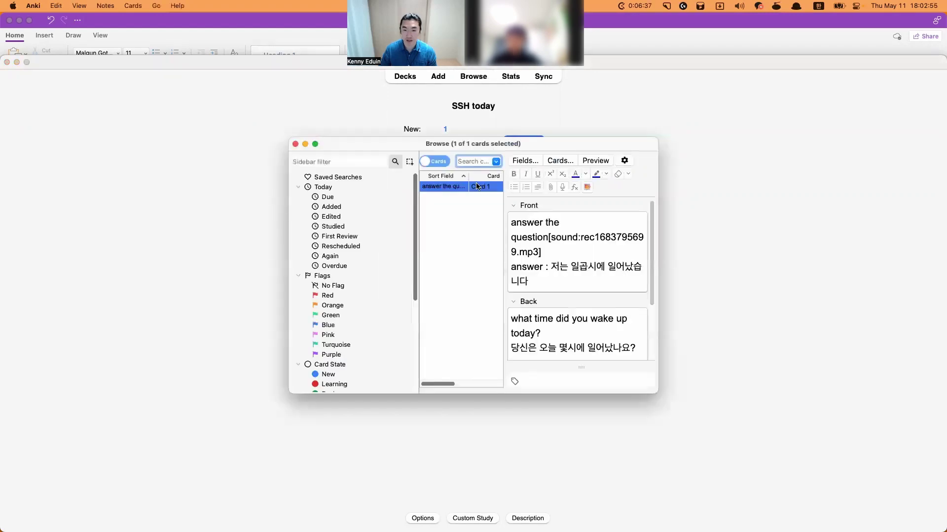
click(558, 161)
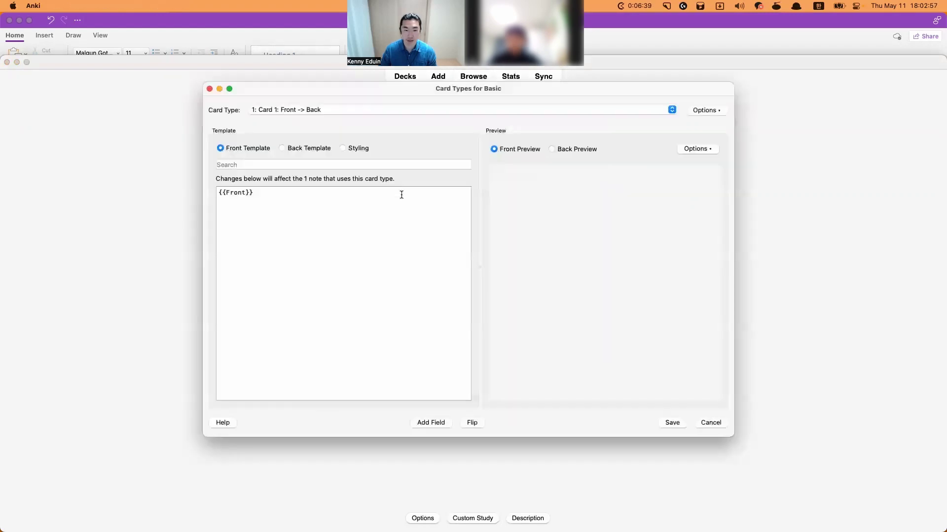
click(351, 149)
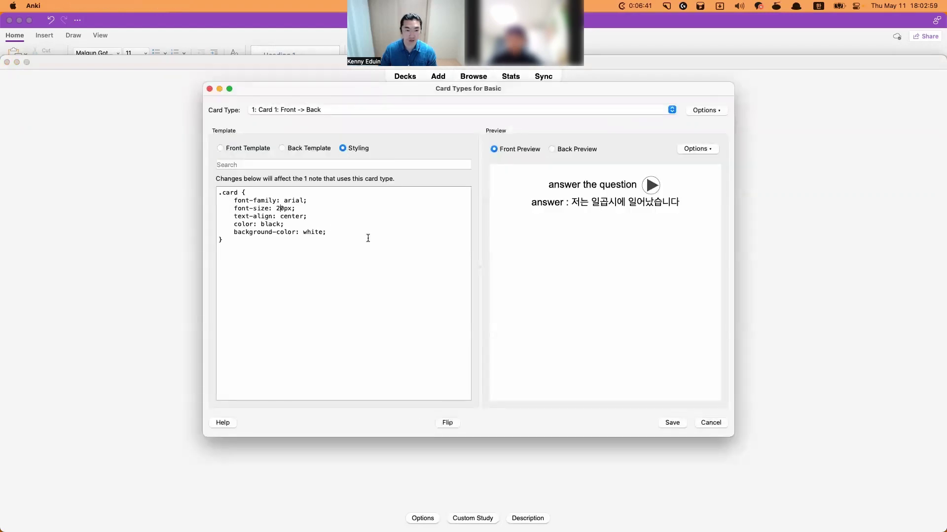
key(BackSpace)
text(6)
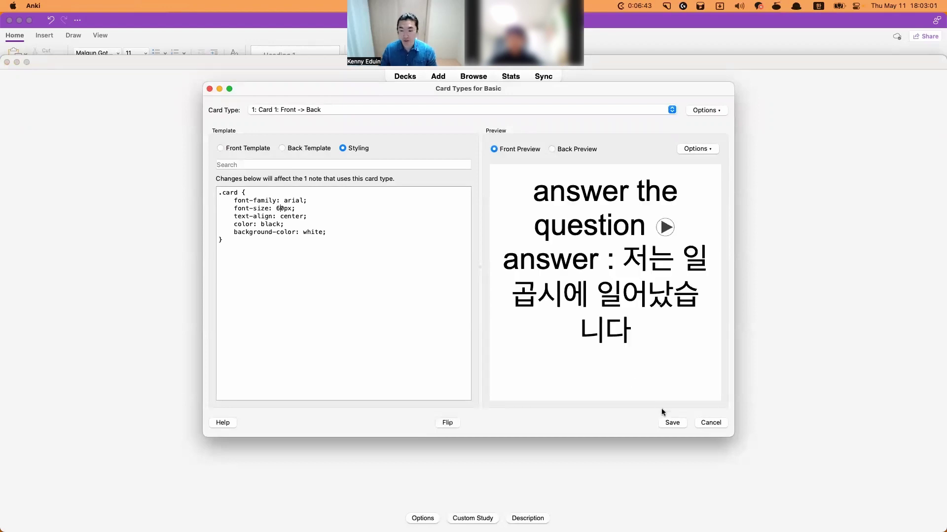
click(672, 422)
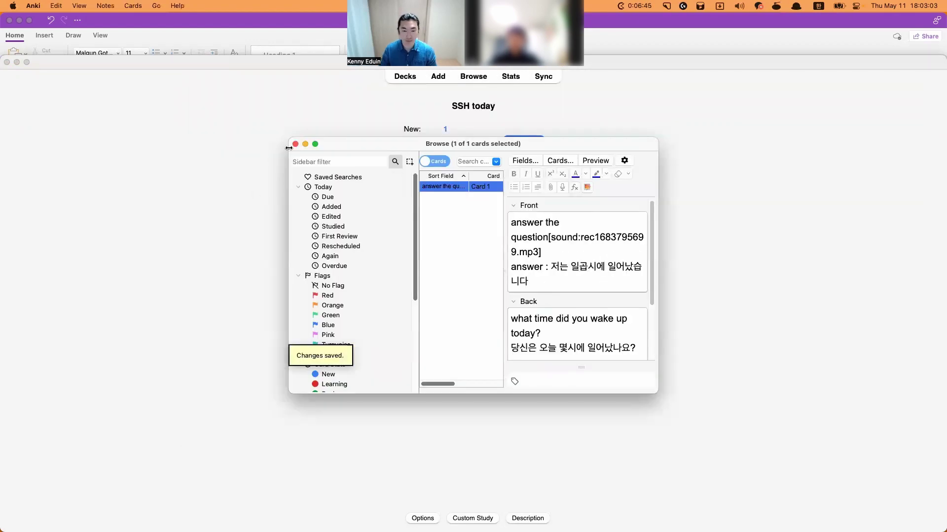
click(296, 143)
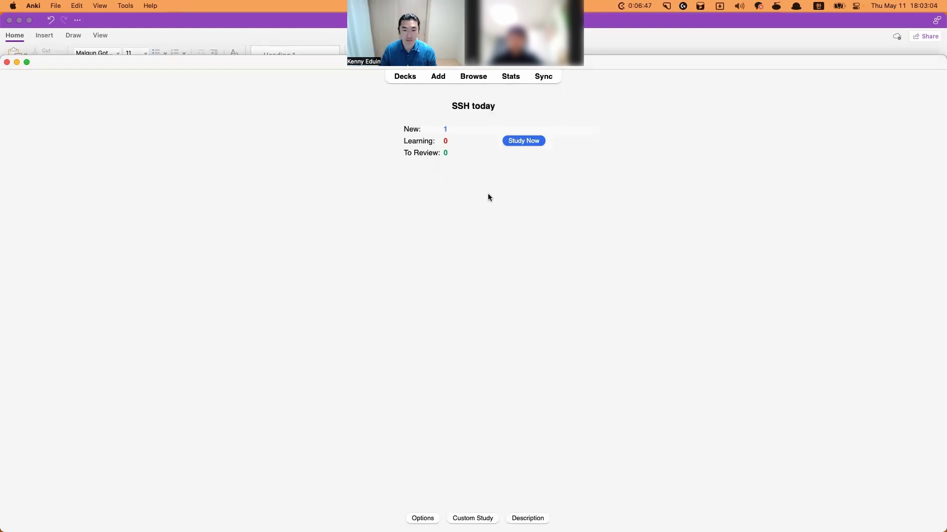
Step: Start studying the SSH today deck and highlight the prompt and the Korean answer on the card's front
click(524, 142)
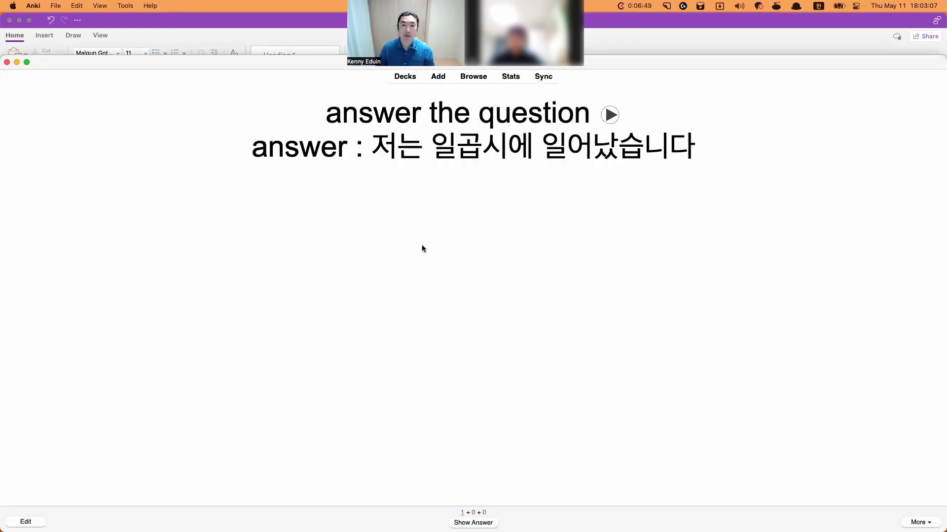
drag(325, 112, 590, 113)
drag(372, 148, 735, 148)
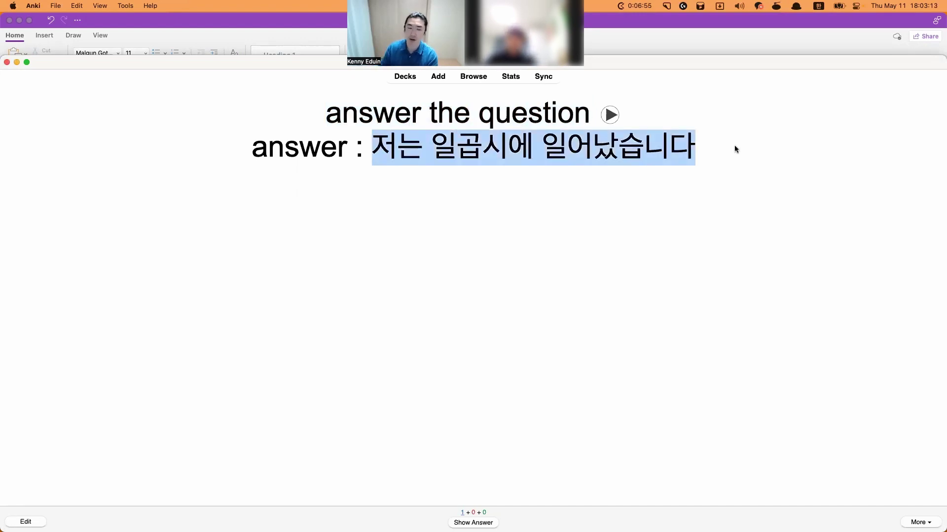
click(669, 168)
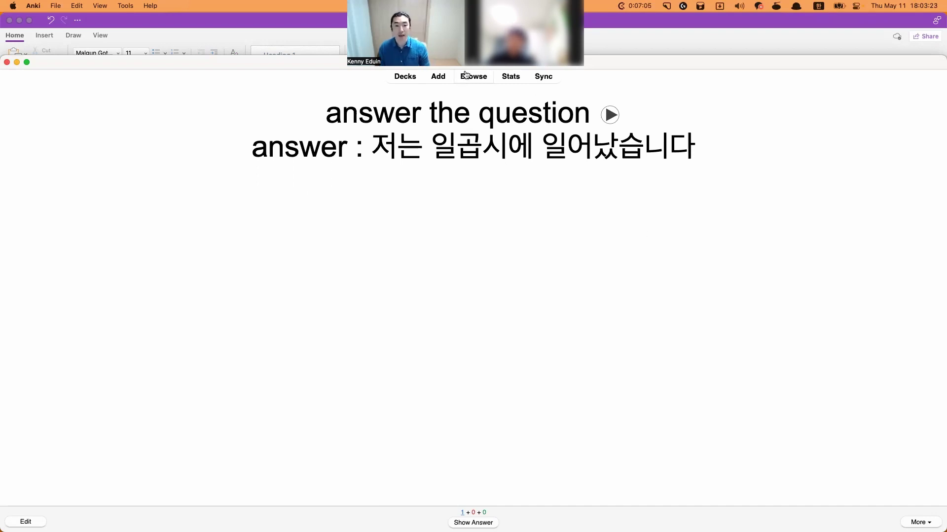
Step: Start a new note with the note type Basic (and reversed card)
click(438, 76)
click(228, 79)
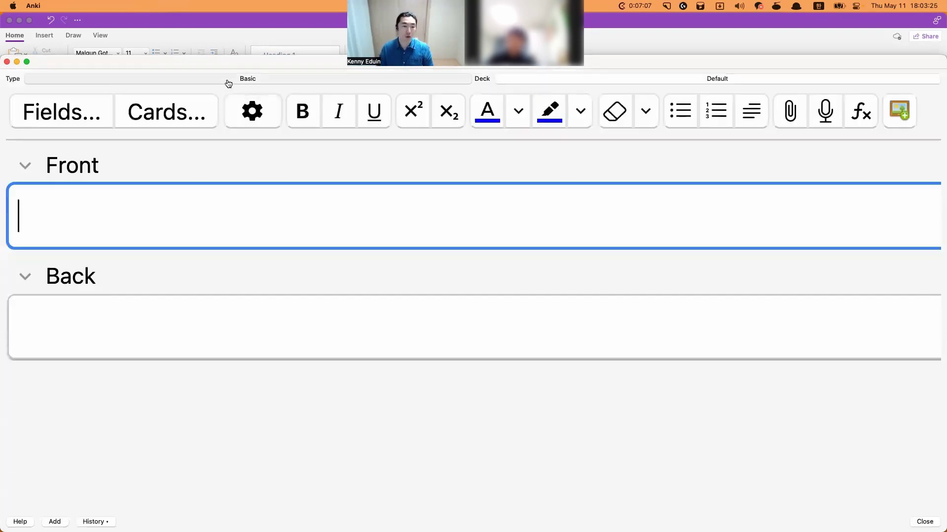
double_click(417, 259)
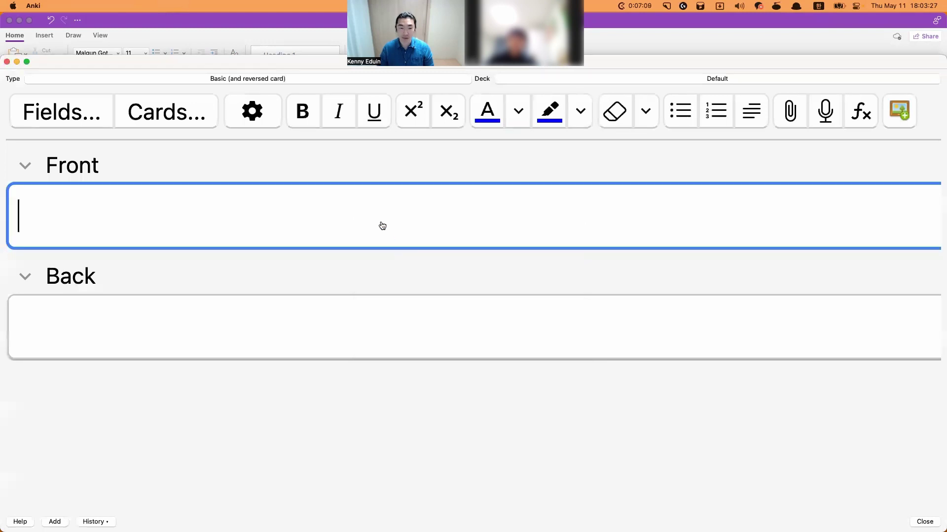
Step: Enter "wake-woke-woken" in the Front field and attach a voice recording to it
text(ㄴ)
key(BackSpace)
key(Caps_Lock)
text(wake-woke-)
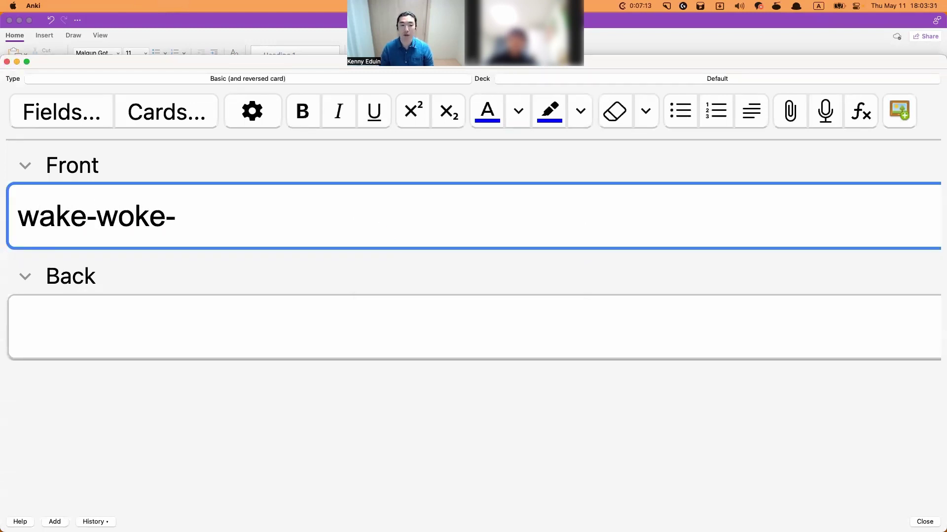
text(woken)
key(F5)
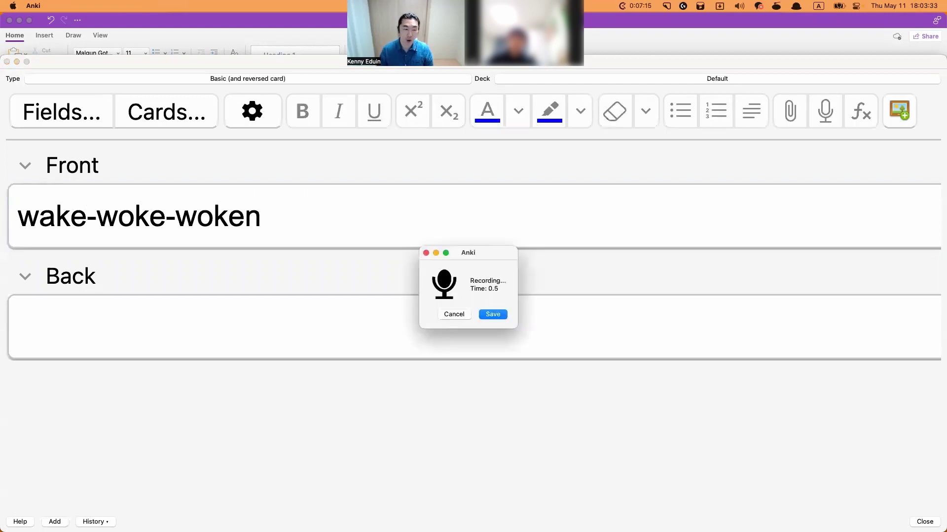
click(493, 314)
Step: Enter "일어나다-일어났다-" in the Back field as the Korean present and past forms
click(471, 329)
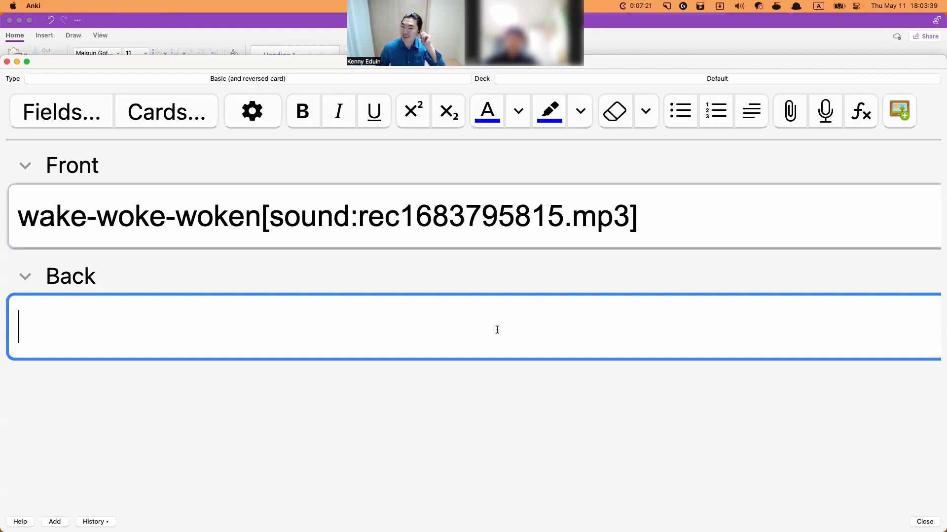
text(s)
key(BackSpace)
key(ctrl+space)
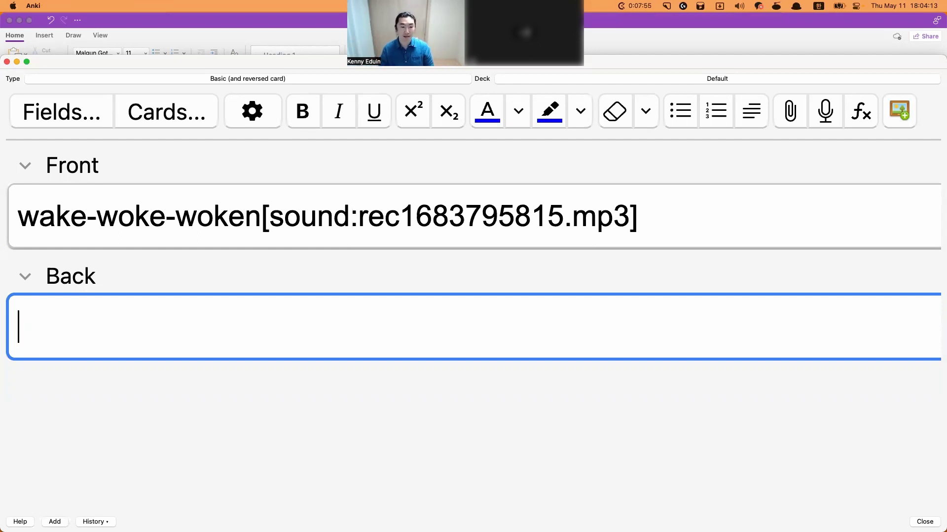
text(일어나다 )
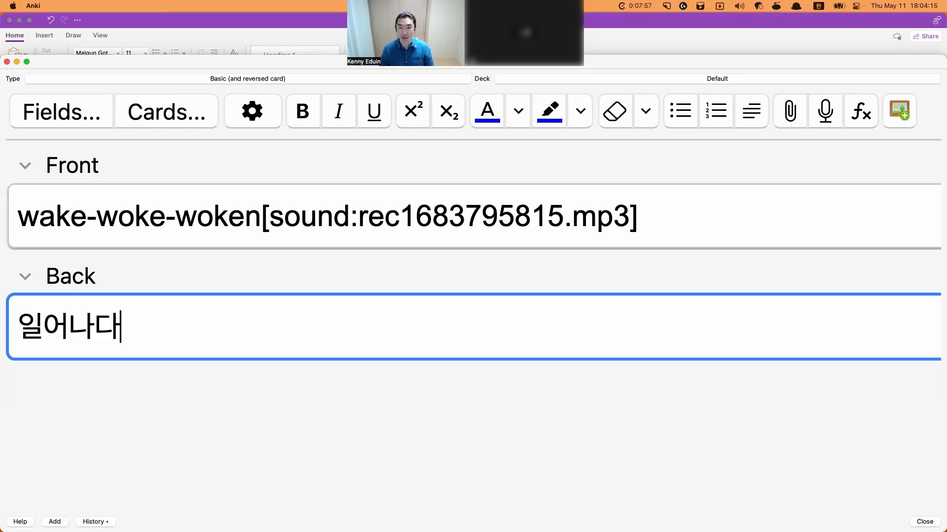
text(-)
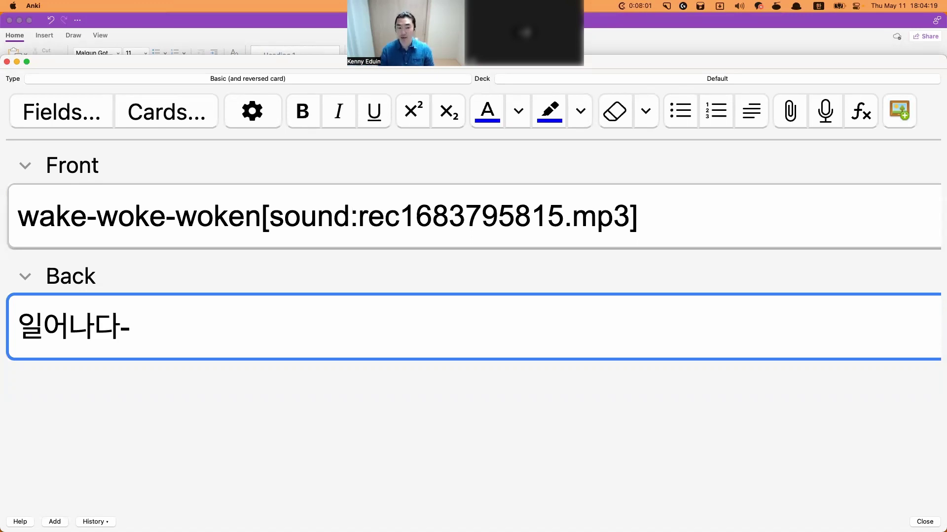
text(일언)
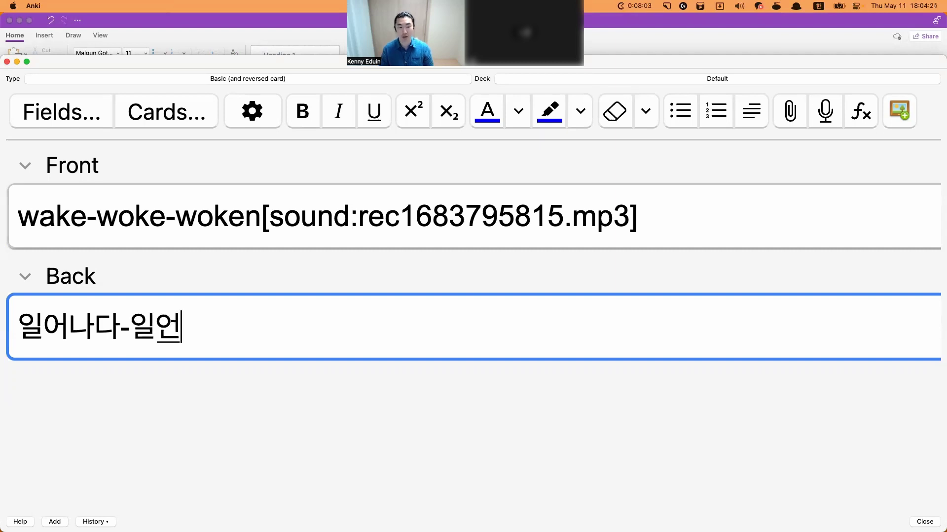
text(났다)
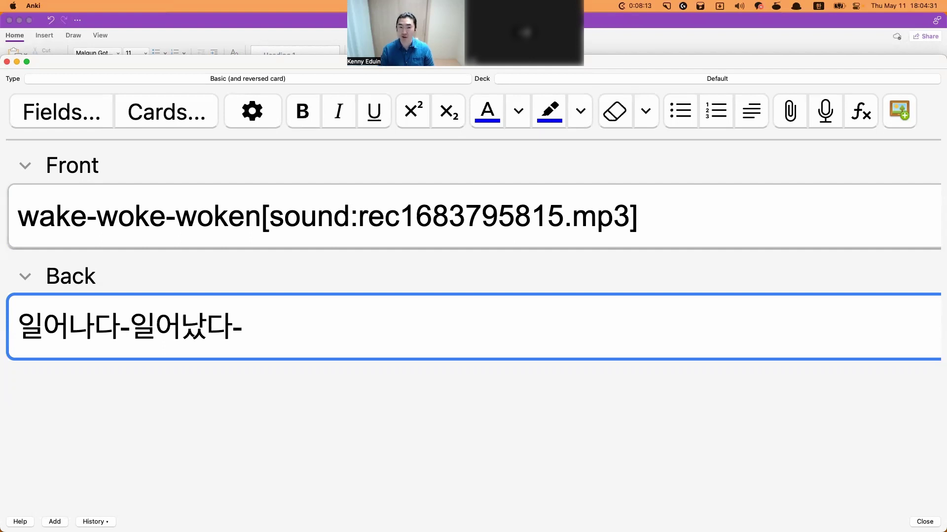
Step: Append "wake의 과거분사" to the Back field and add the note to the collection
key(ctrl+space)
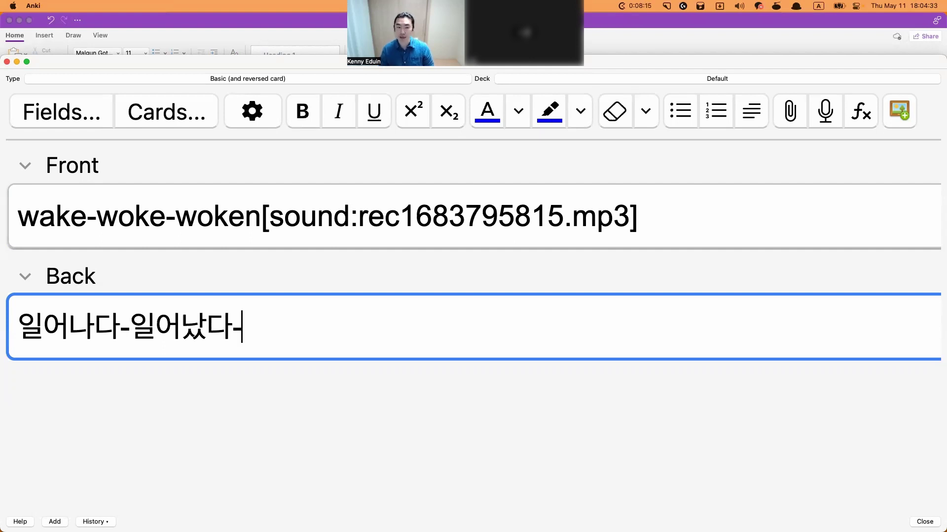
text(wo)
key(BackSpace)
text(ake)
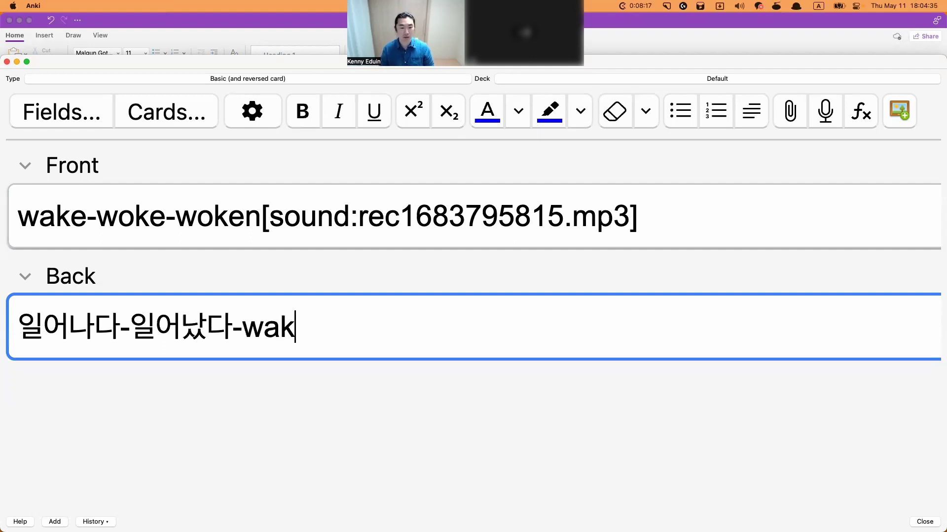
key(ctrl+space)
text(ㅇ듸)
key(BackSpace)
key(BackSpace)
key(BackSpace)
key(BackSpace)
text(의 )
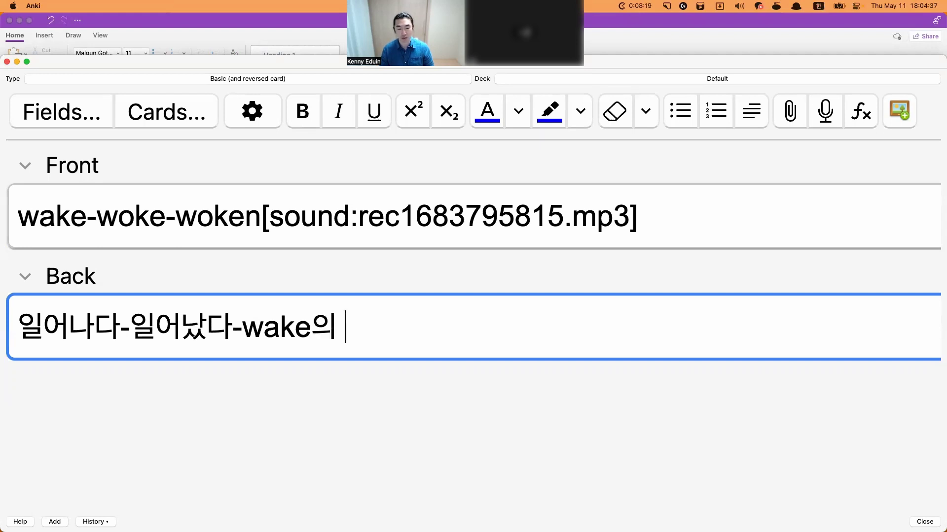
text(과거분새)
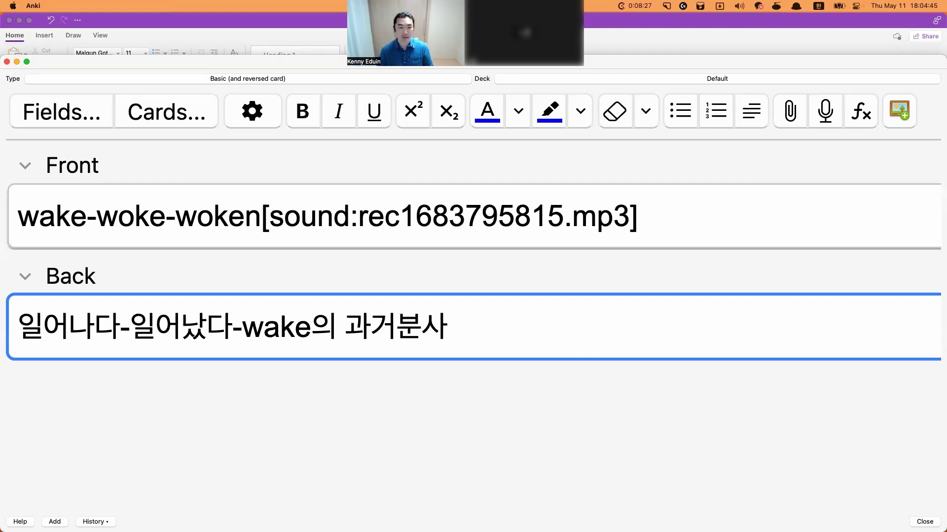
key(super+Return)
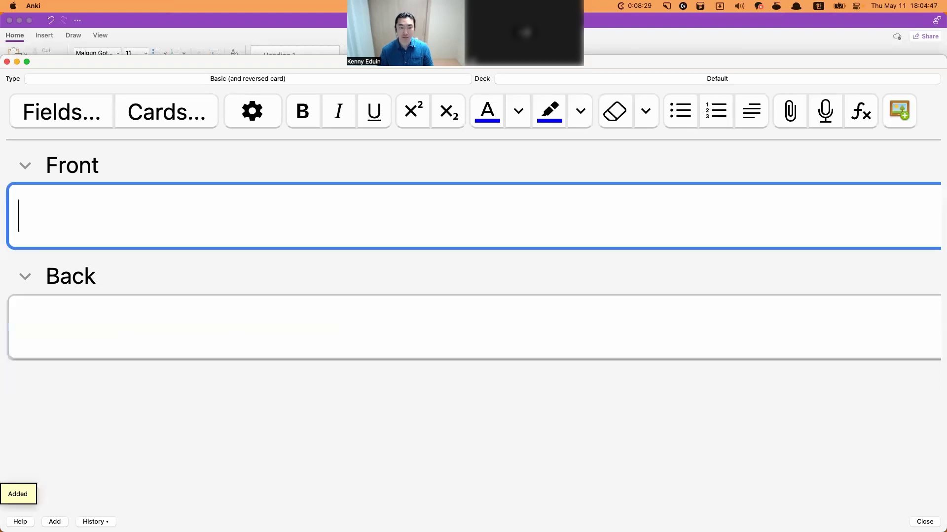
Step: Return to the study window, reveal the card's answer and rate the card Good
key(ctrl+Up)
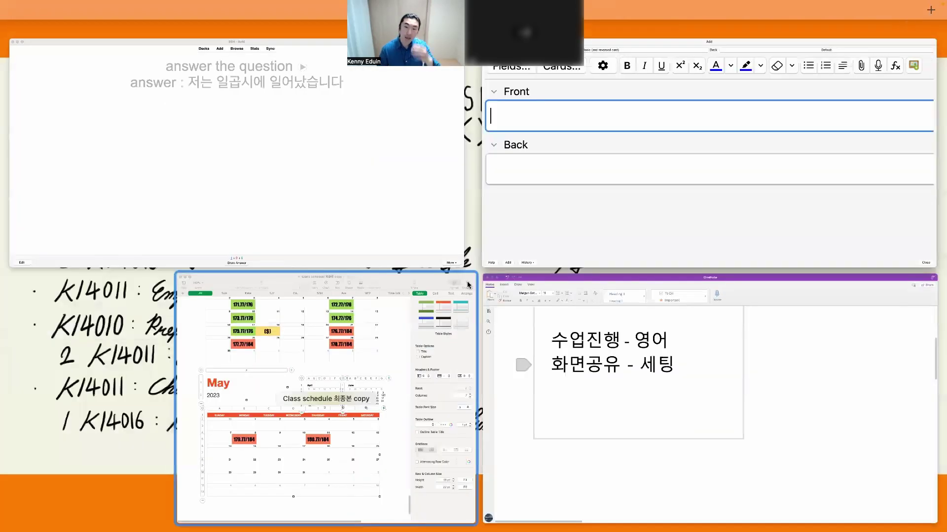
click(368, 228)
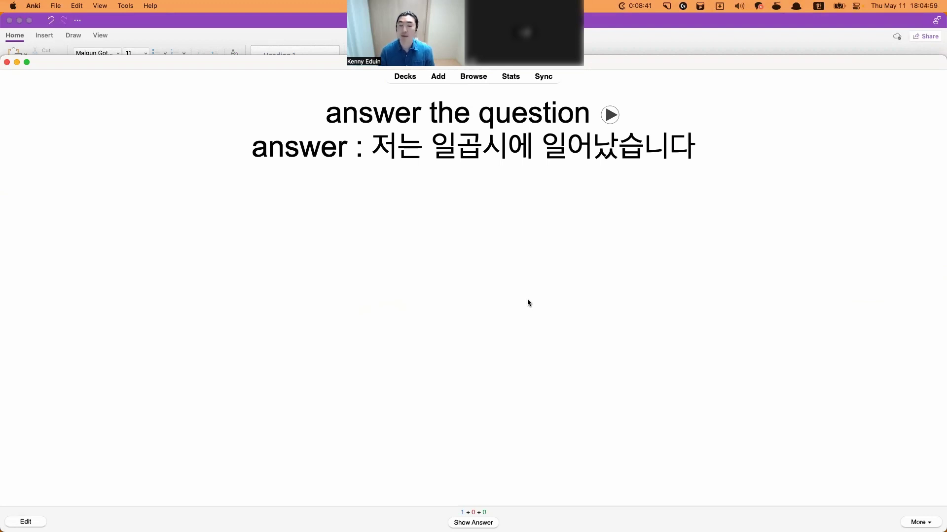
key(space)
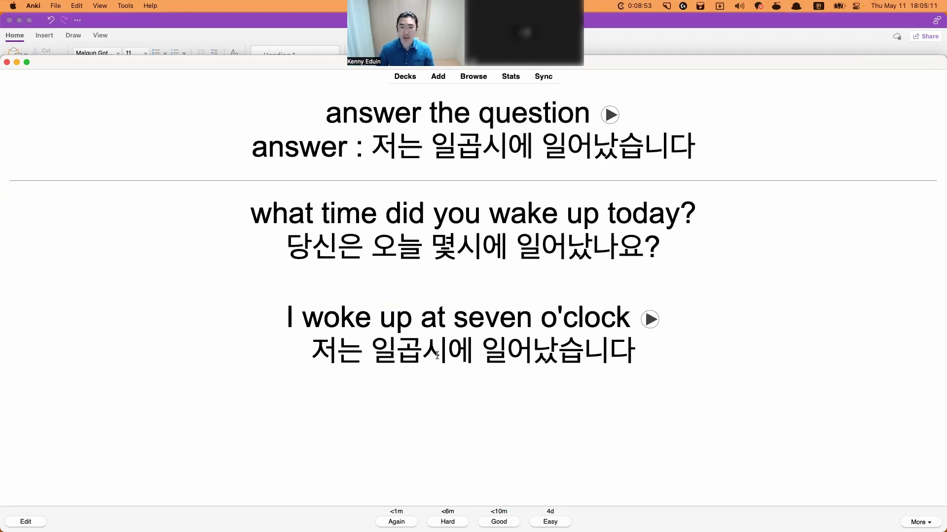
key(space)
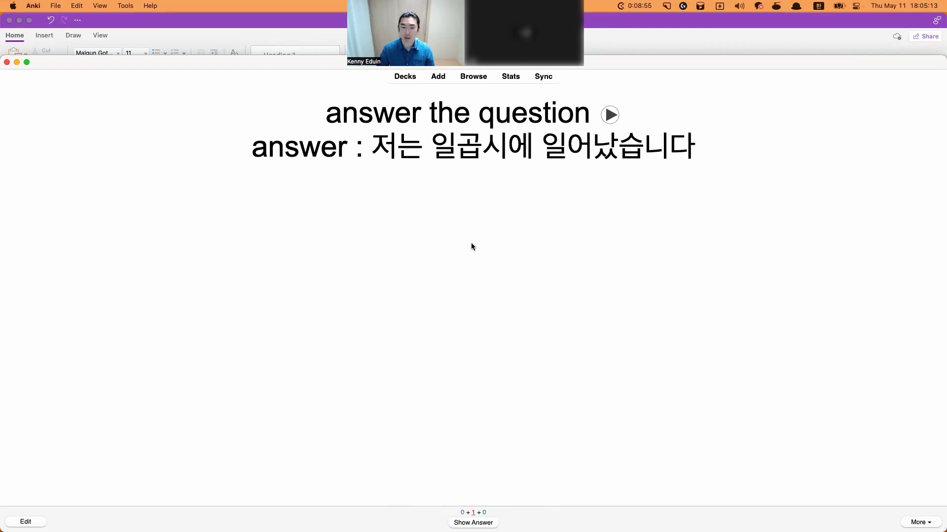
Step: Move both wake-woke-woken cards from the Default deck to the SSH today deck and return to the deck list
click(405, 78)
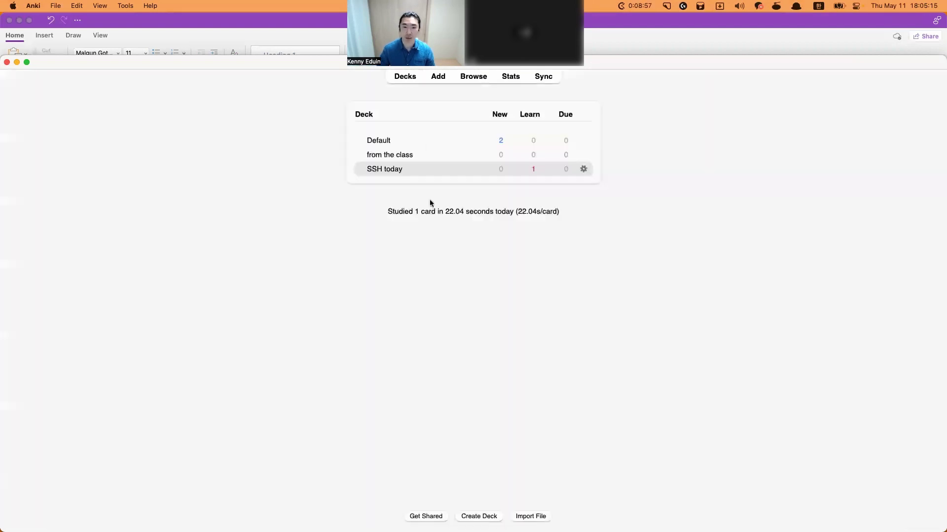
click(379, 140)
click(461, 76)
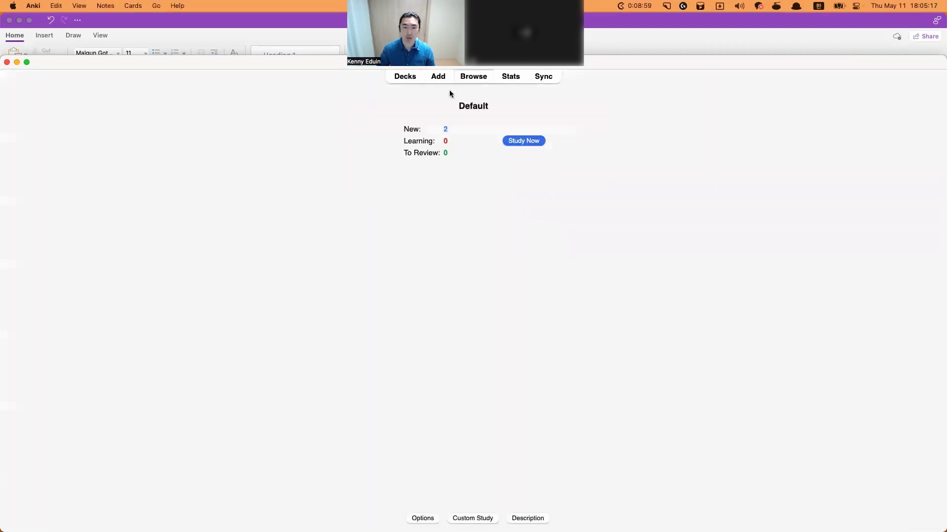
shift+click(420, 197)
right_click(432, 197)
click(446, 198)
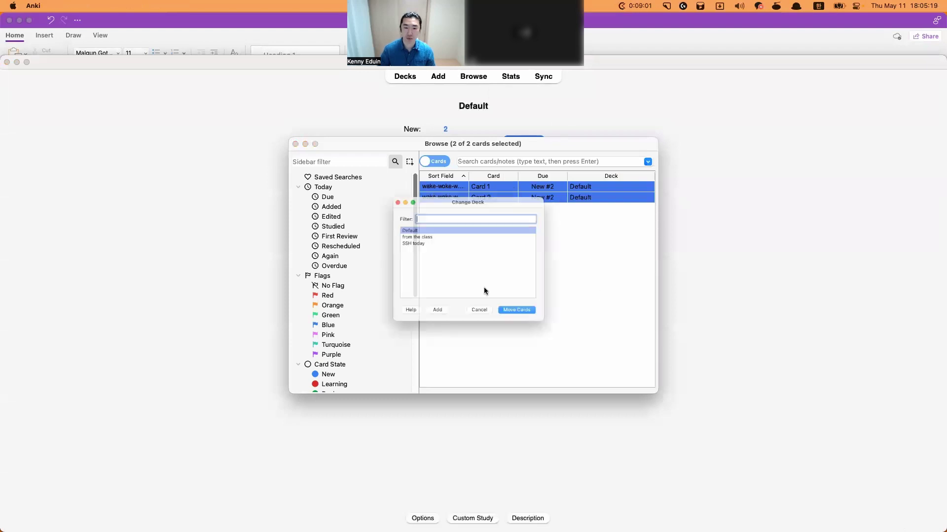
double_click(407, 238)
key(Escape)
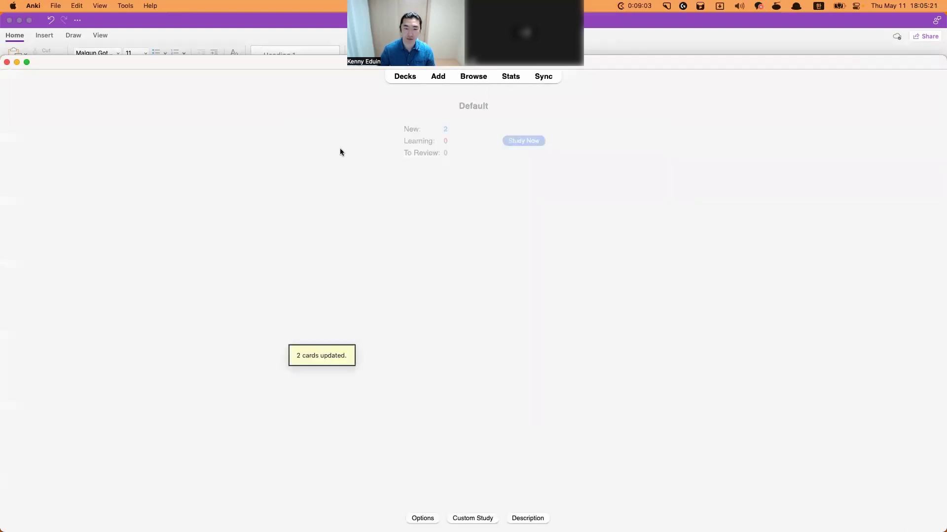
click(408, 77)
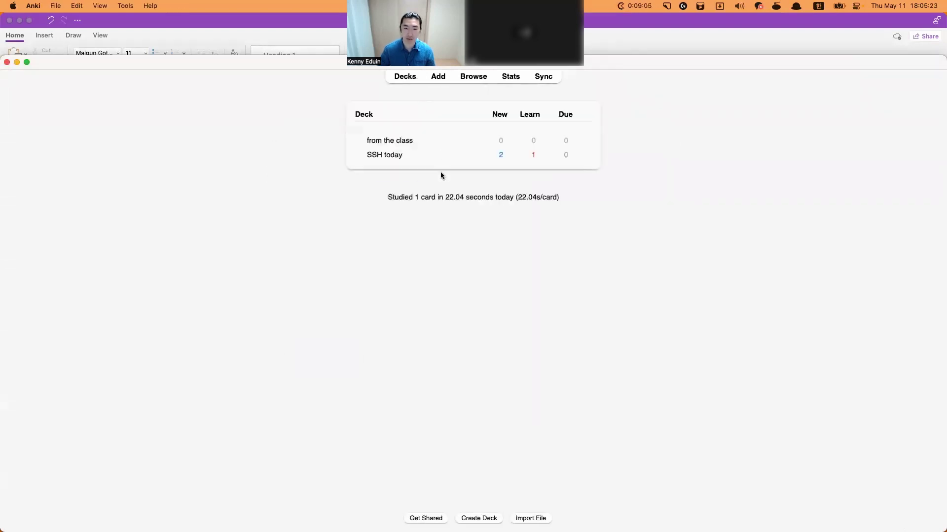
Step: Start a study session for the SSH today deck
click(389, 157)
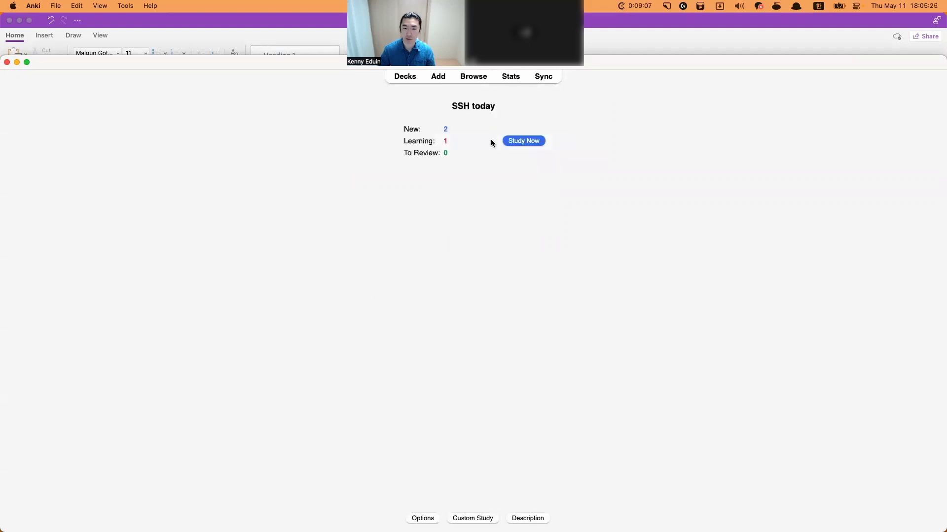
click(531, 143)
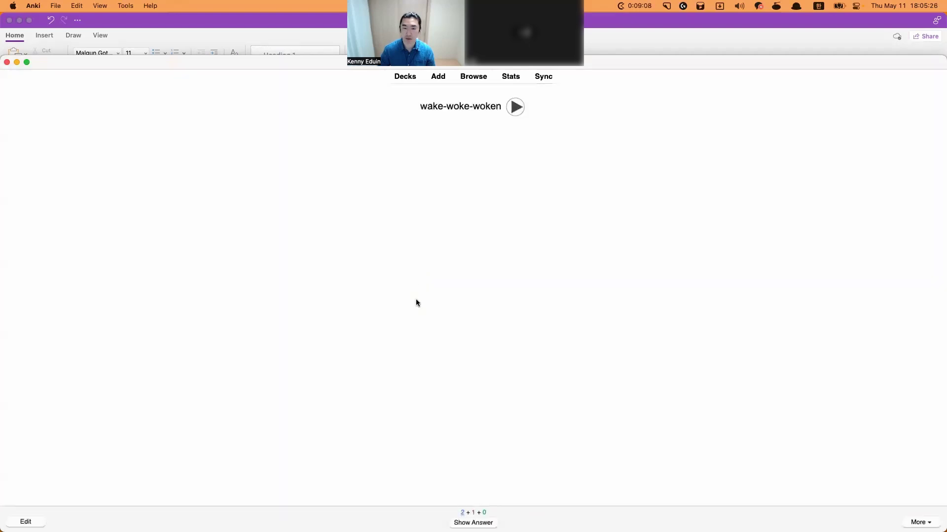
click(508, 79)
key(Escape)
Step: Set the font size to 60px in the styling of the Basic (and reversed card) type, save it and return to the study window
click(470, 78)
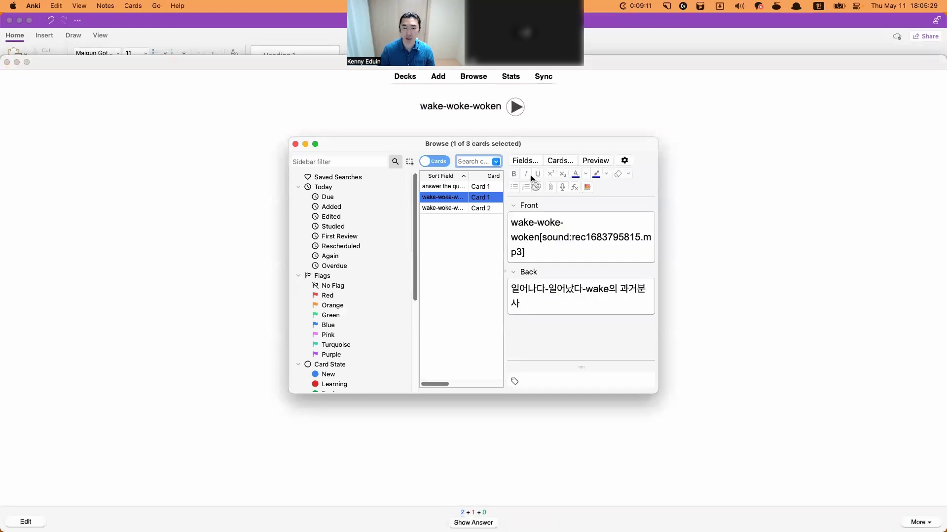
click(559, 160)
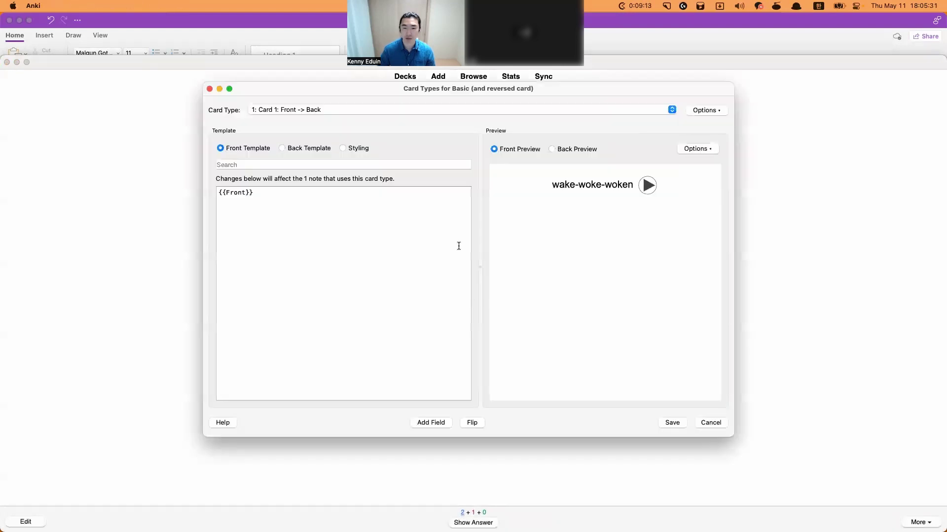
click(343, 149)
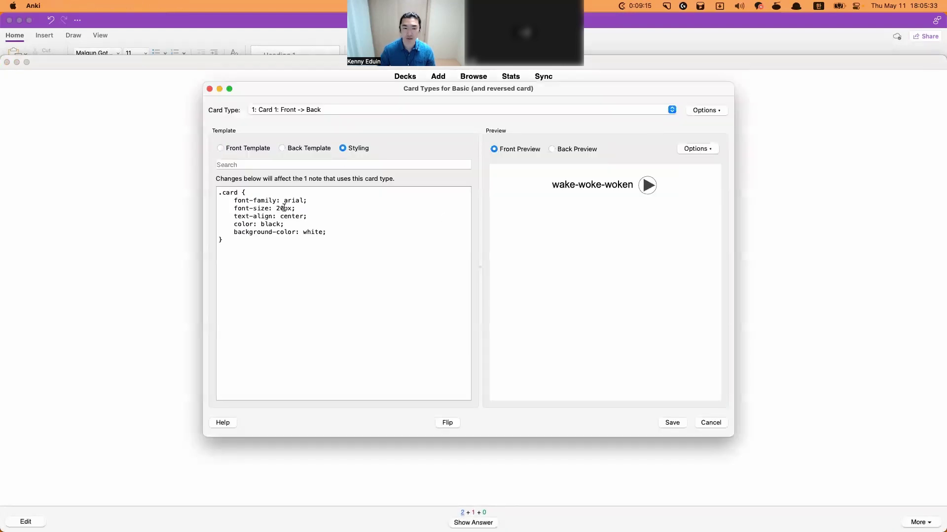
key(BackSpace)
text(6)
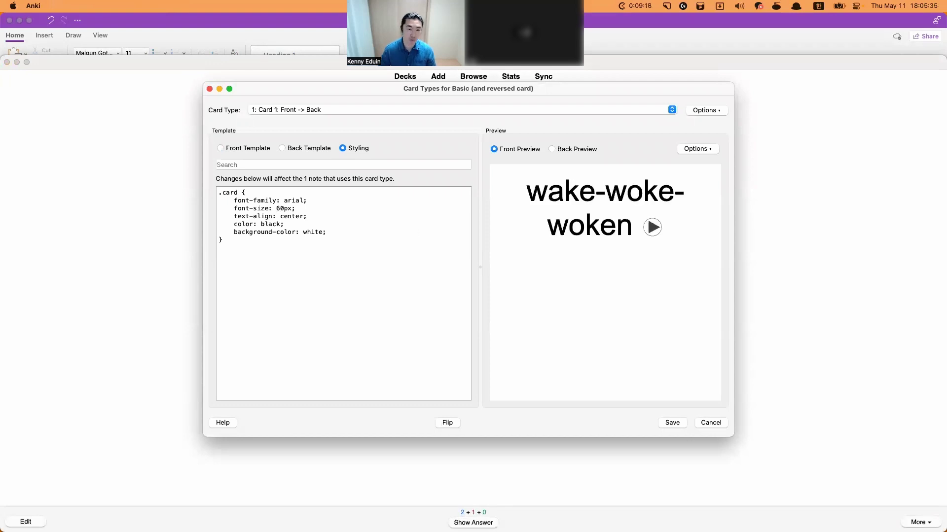
click(672, 422)
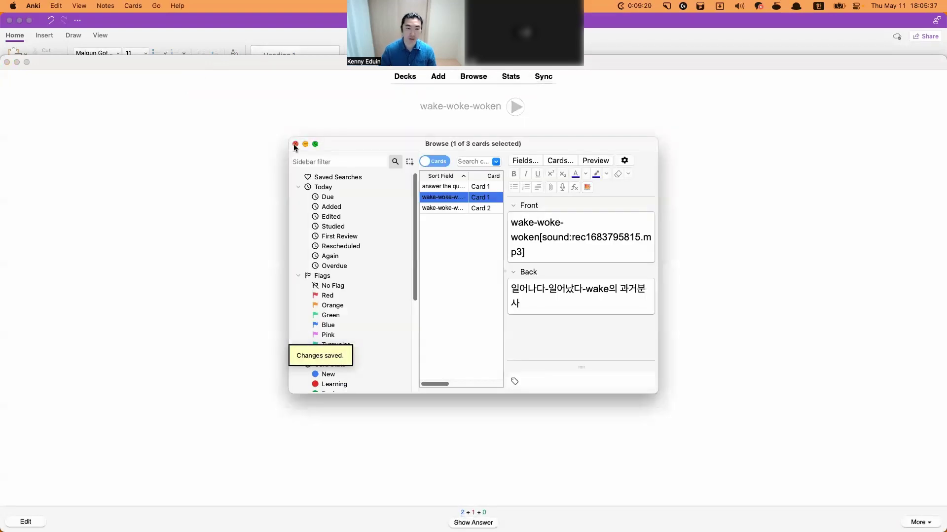
key(Escape)
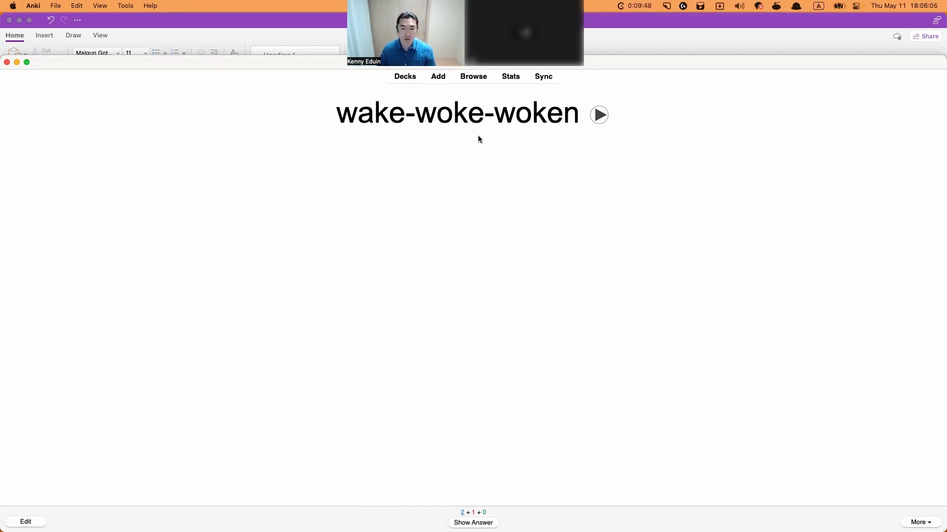
key(e)
click(536, 277)
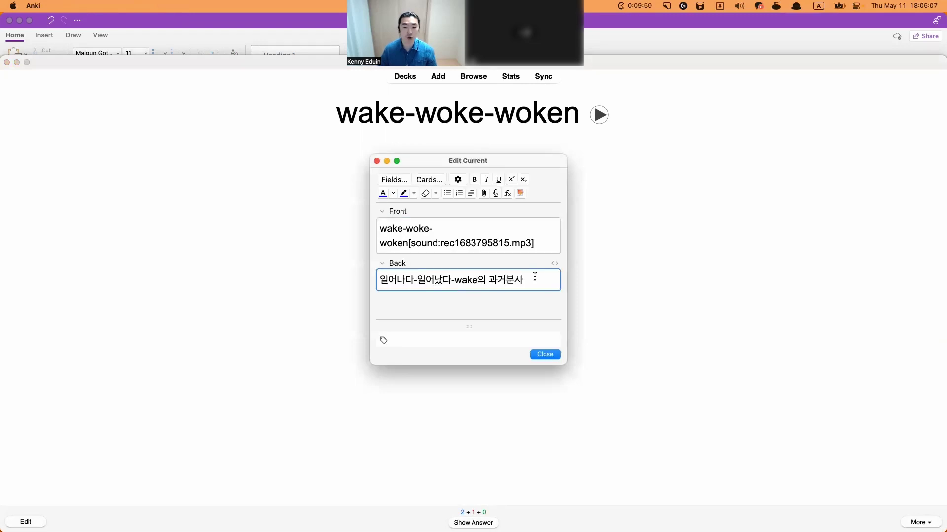
key(Return)
key(BackSpace)
key(BackSpace)
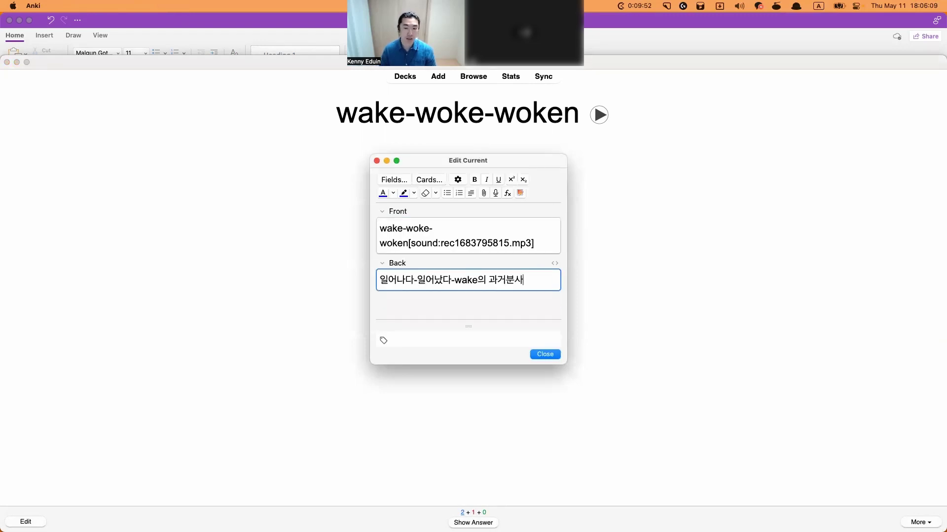
click(539, 354)
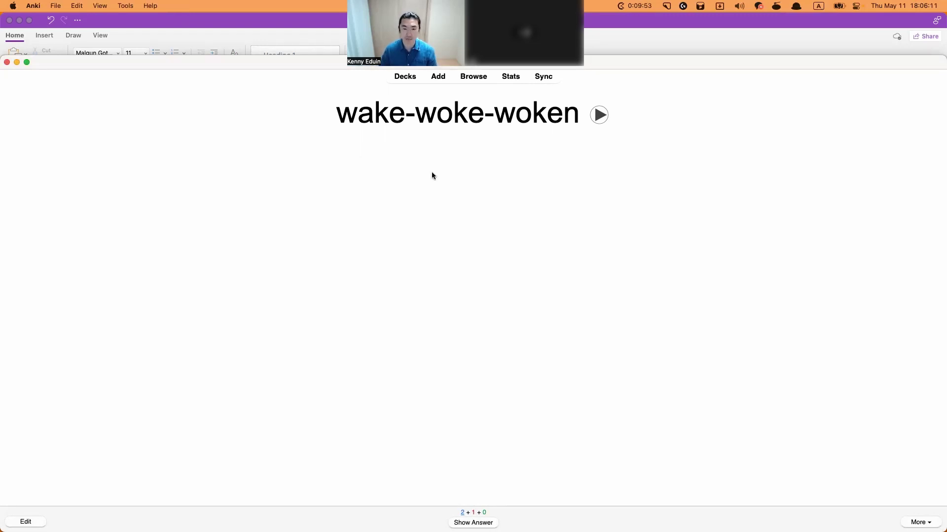
Step: Open a new Basic (and reversed card) note for adding
click(438, 79)
key(ctrl+space)
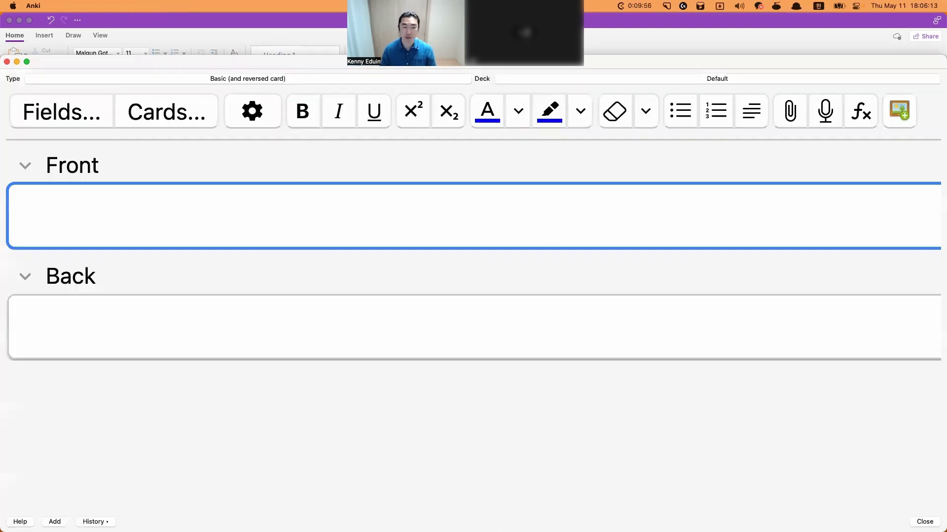
text(과거분사)
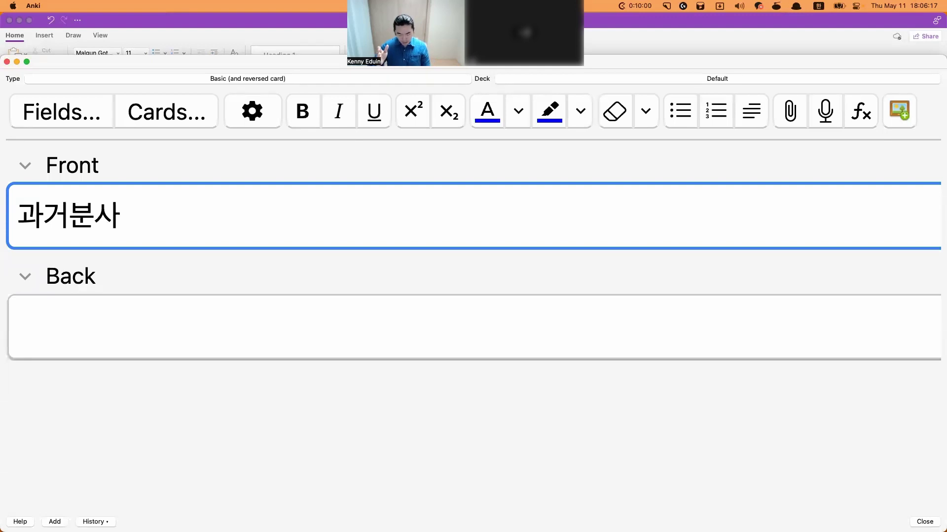
key(BackSpace)
key(BackSpace)
key(BackSpace)
key(BackSpace)
key(ctrl+space)
Step: Fill the Front field with "past participle", a voice recording after it, and "P.P" on a second line
text(p)
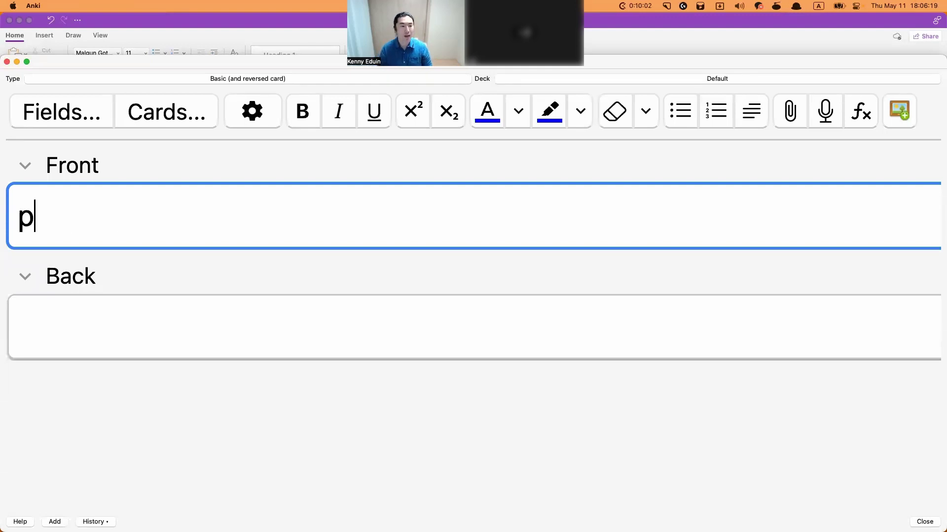
text(ast pa)
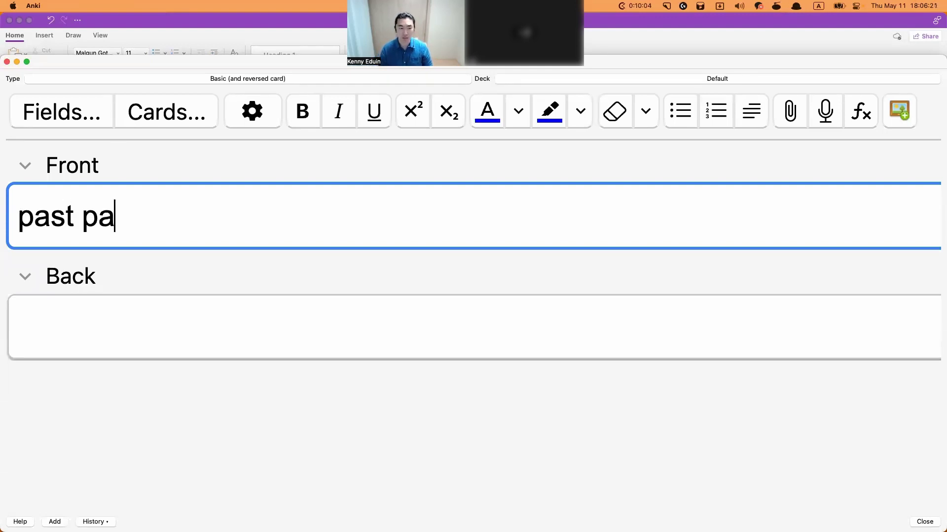
text(rticiple)
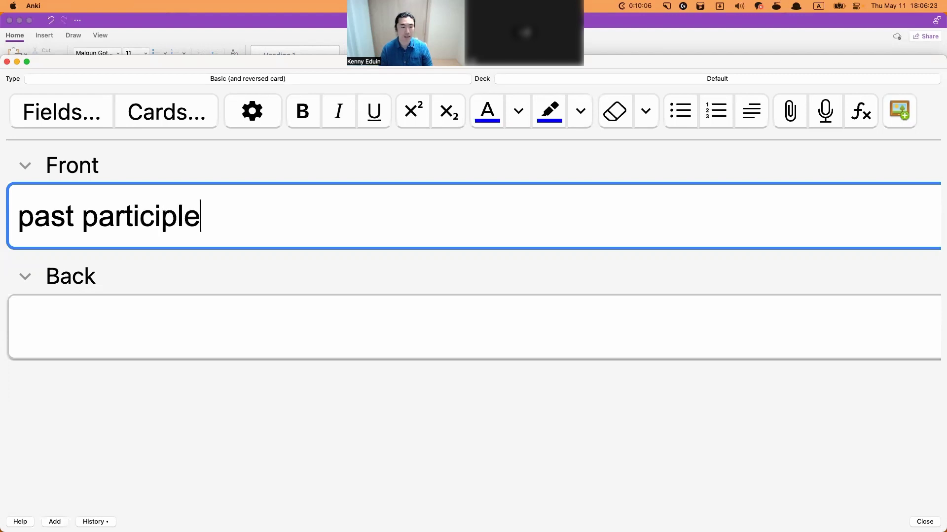
key(F5)
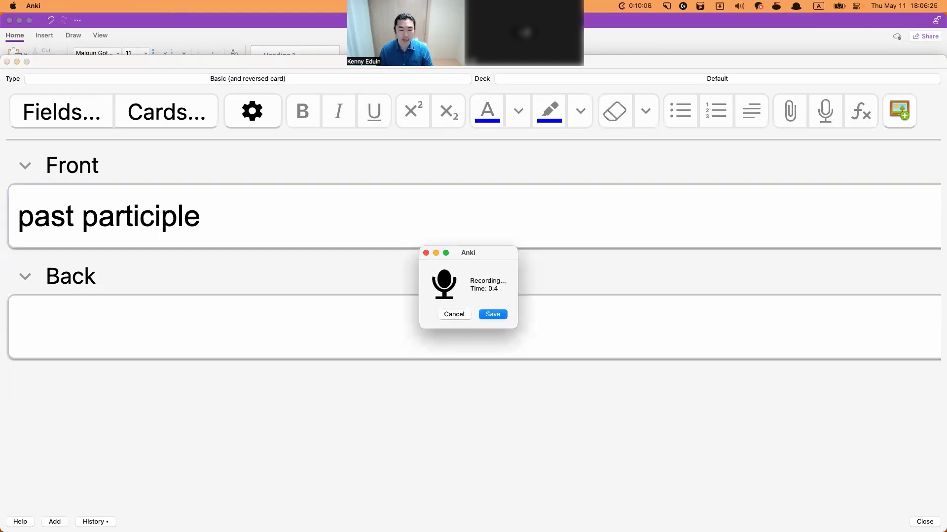
click(489, 314)
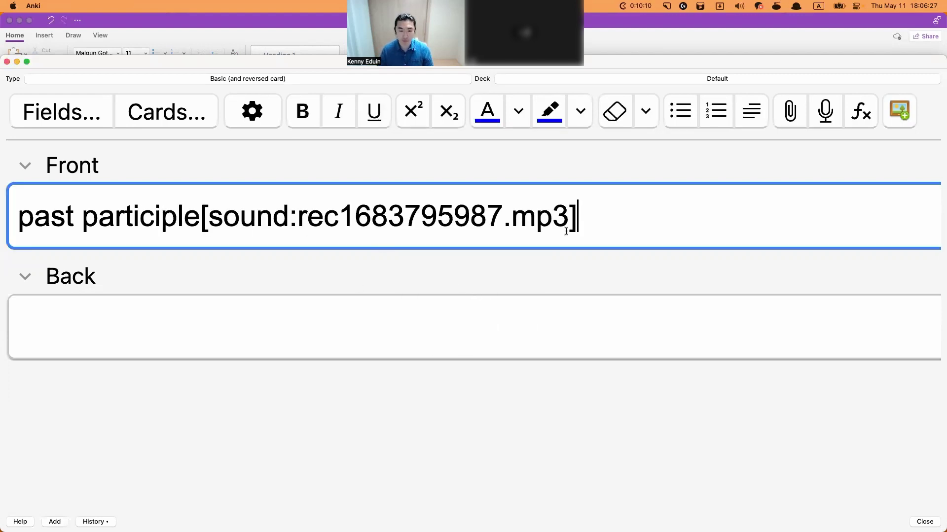
key(Return)
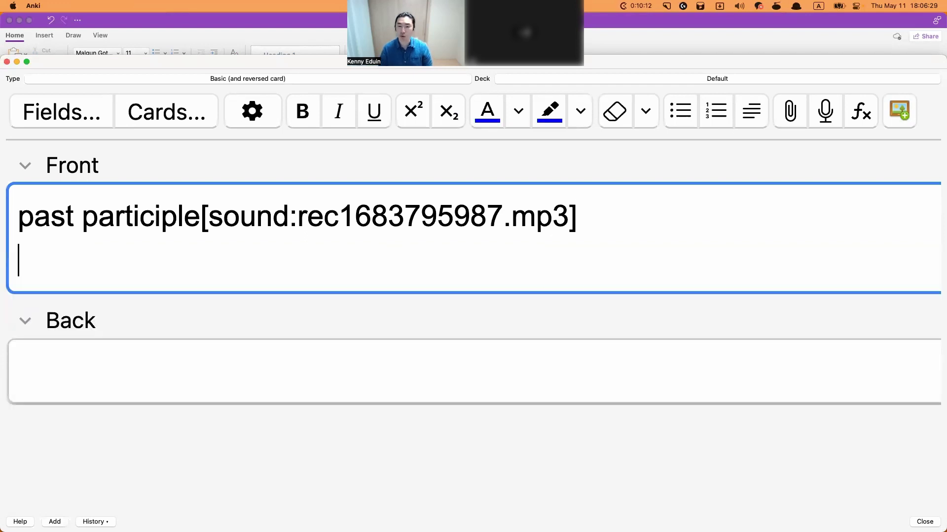
text(P.P)
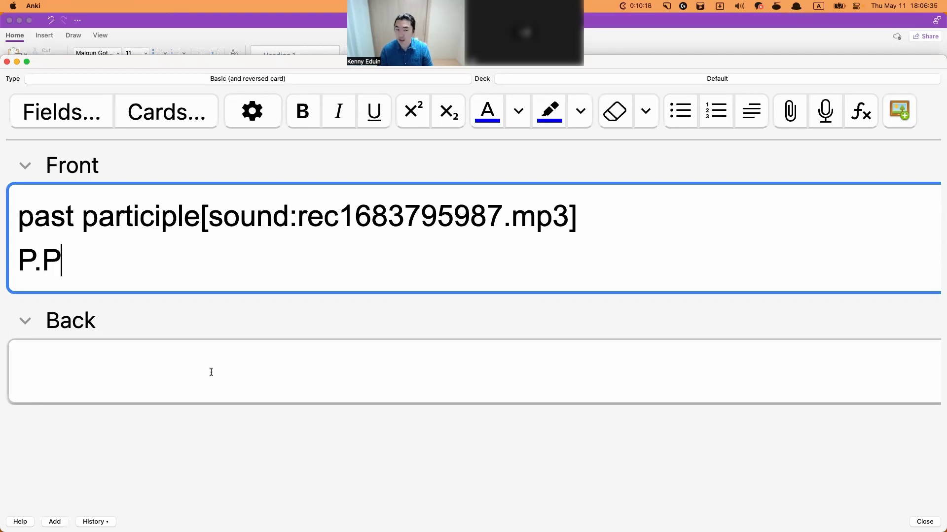
Step: Enter "과거분사" in the Back field as the Korean term
click(195, 356)
key(ctrl+space)
text(ㄱ)
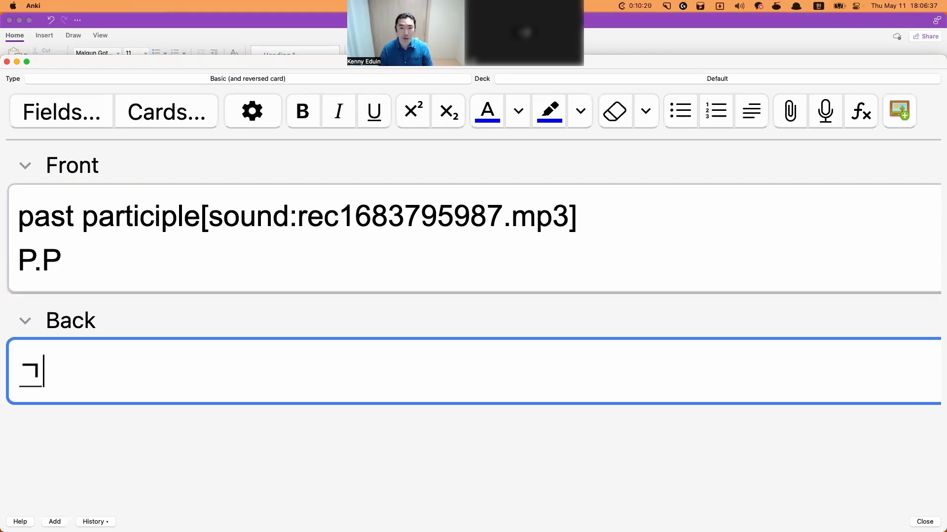
text(과거분사)
key(BackSpace)
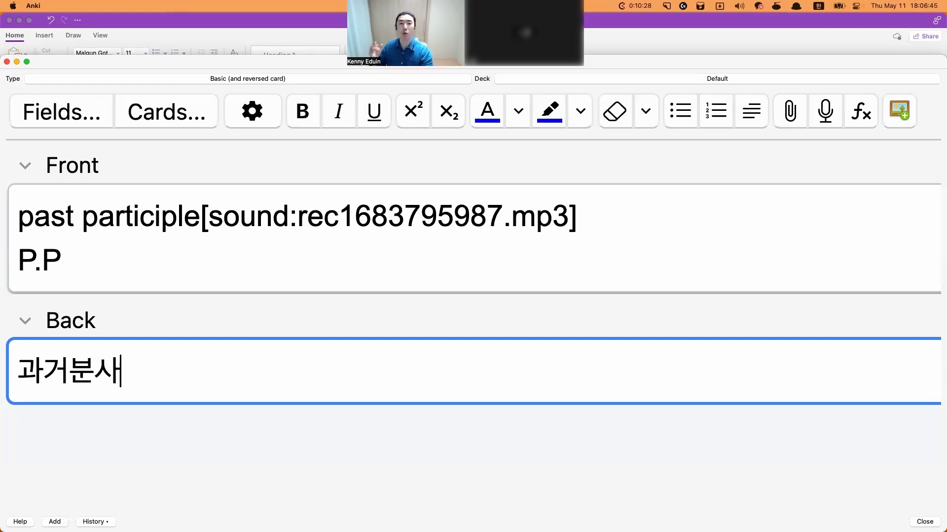
Step: Add a second line to the Back field reading "1. 동사의 3단 변화중 세번째 변화 형태"
key(Return)
text(ㄴ)
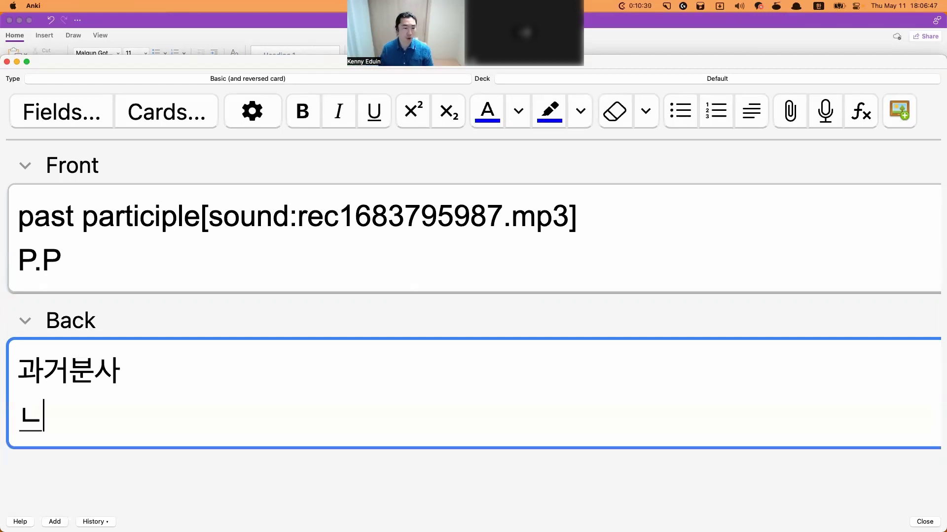
key(BackSpace)
text(동ㅅㅏ의 4)
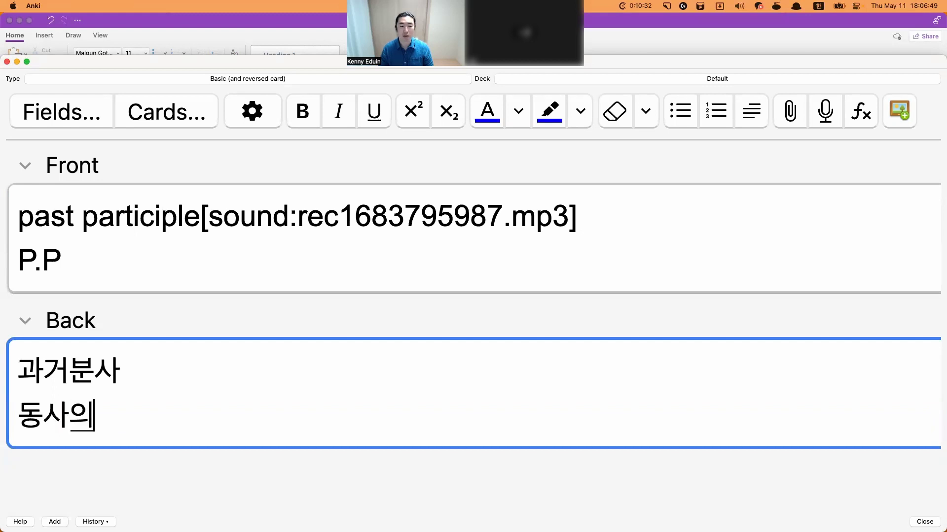
key(BackSpace)
text(3배)
key(BackSpace)
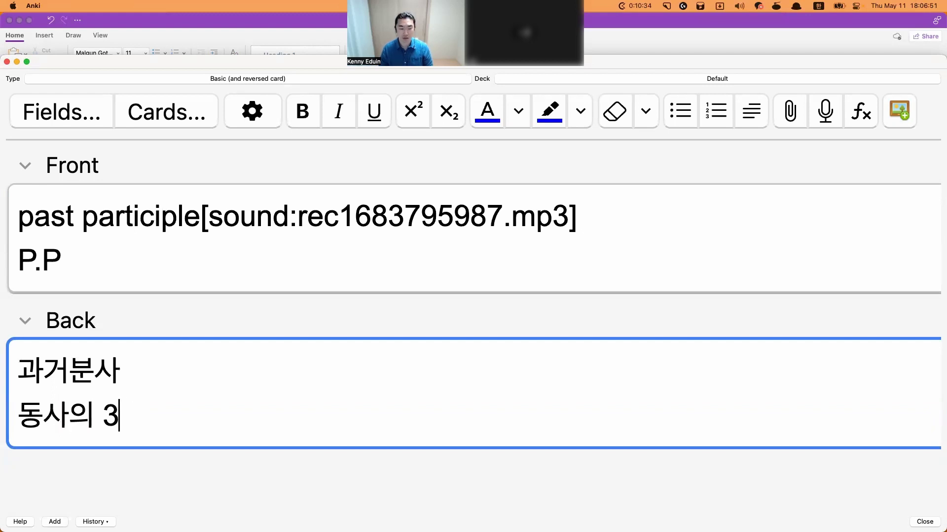
text(단 변홯ㅜㅇ 세번째 변화 )
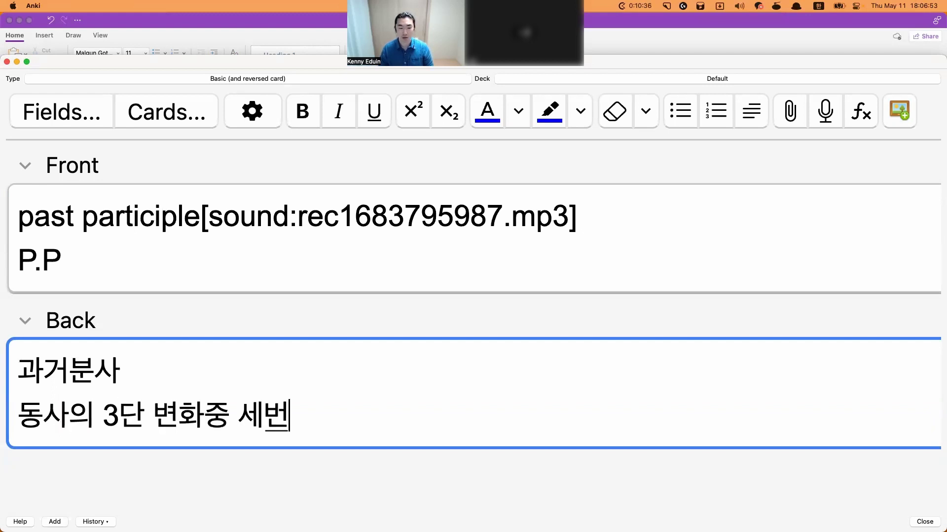
text(형태)
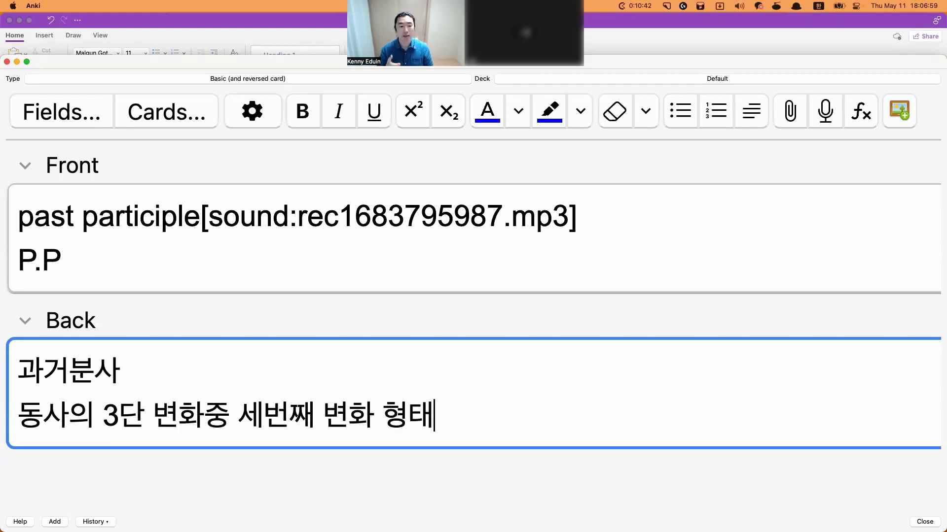
click(19, 416)
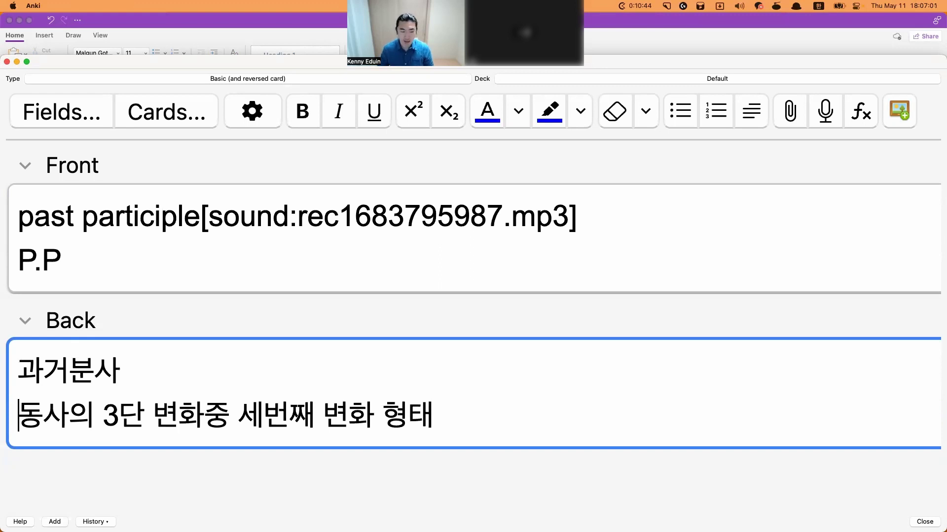
text(1.)
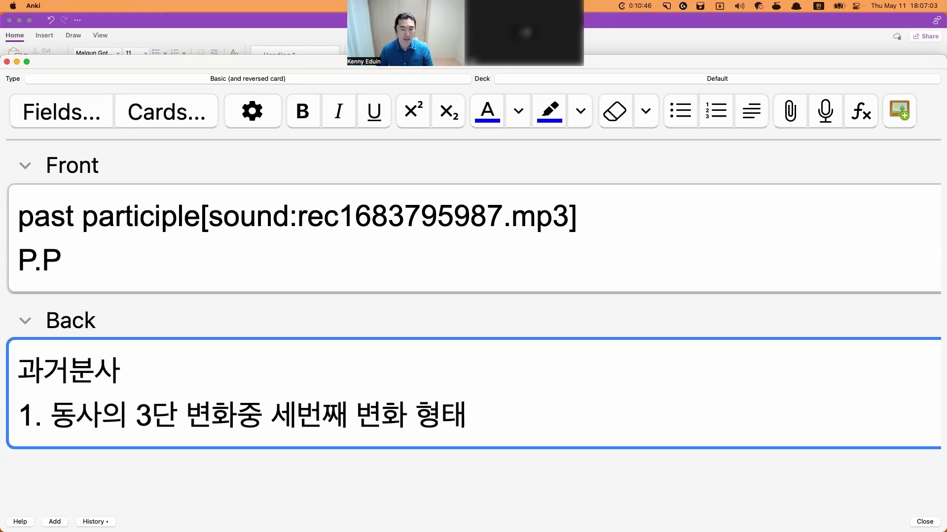
Step: Add a third line to the Back field reading "2. 과거분사는 현재완료, 수동태 문장에 재료로 사용된다"
key(Return)
text(2. )
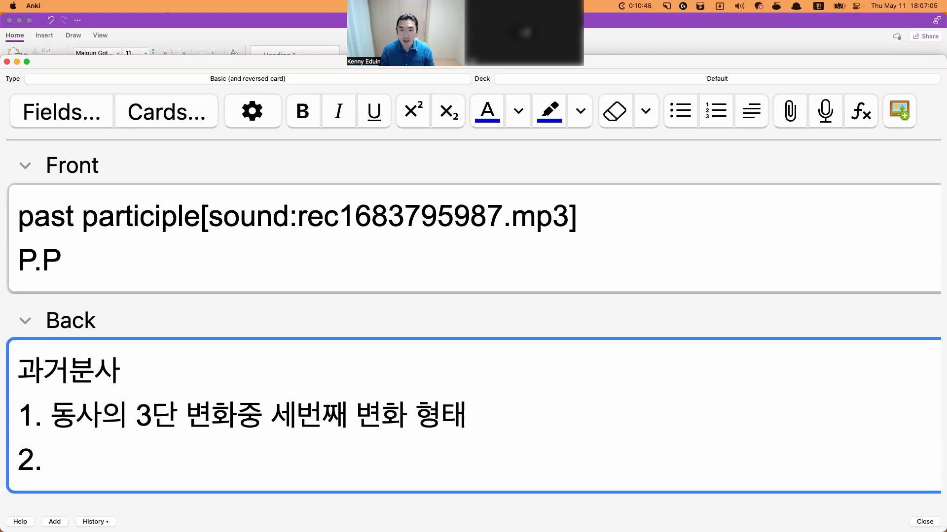
text(ㄴ)
key(BackSpace)
text(과거)
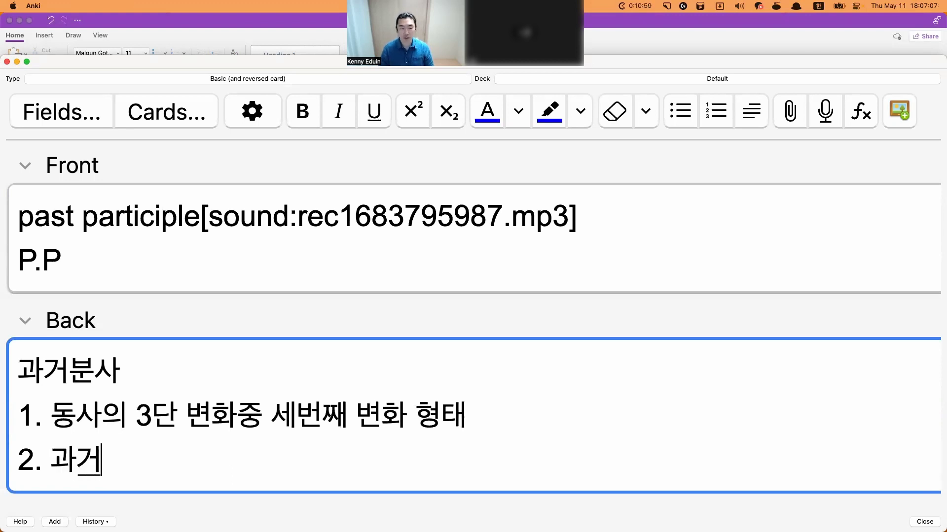
text(분사는 ㄴ)
key(BackSpace)
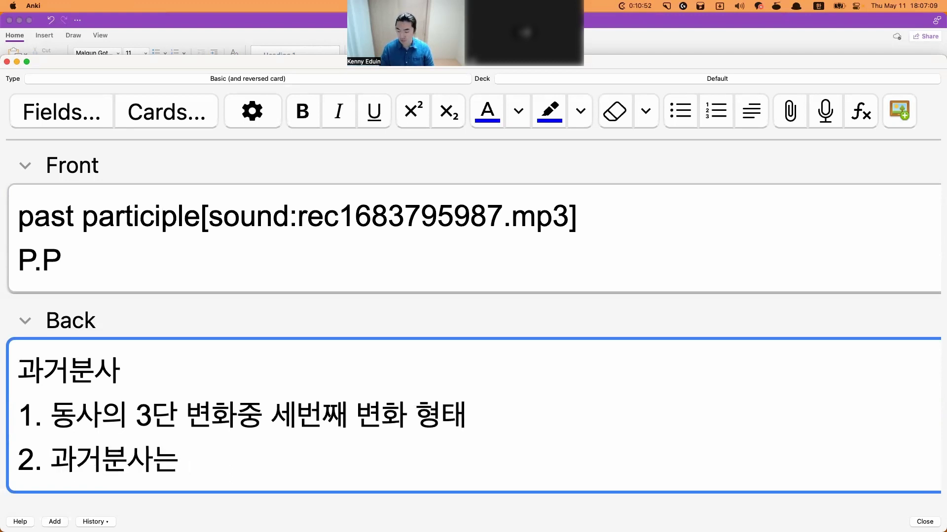
text(현재완료, )
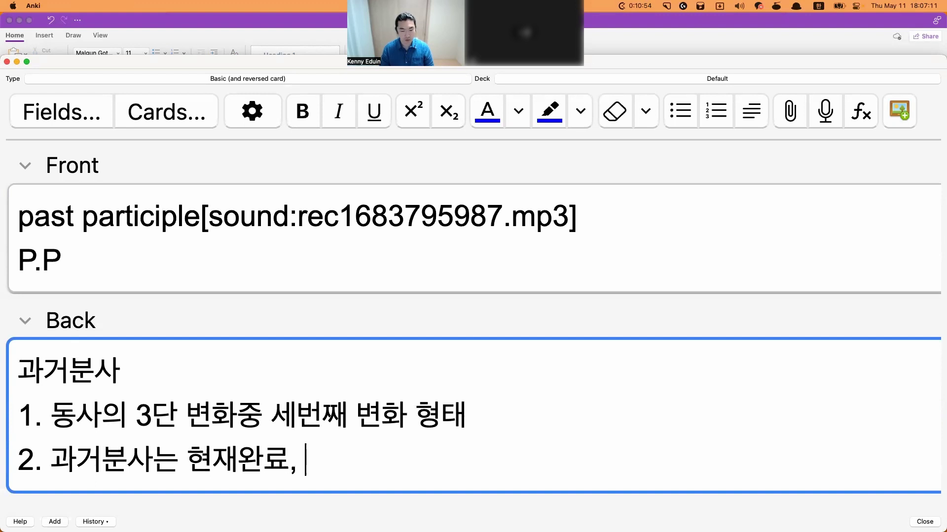
text(수동태, )
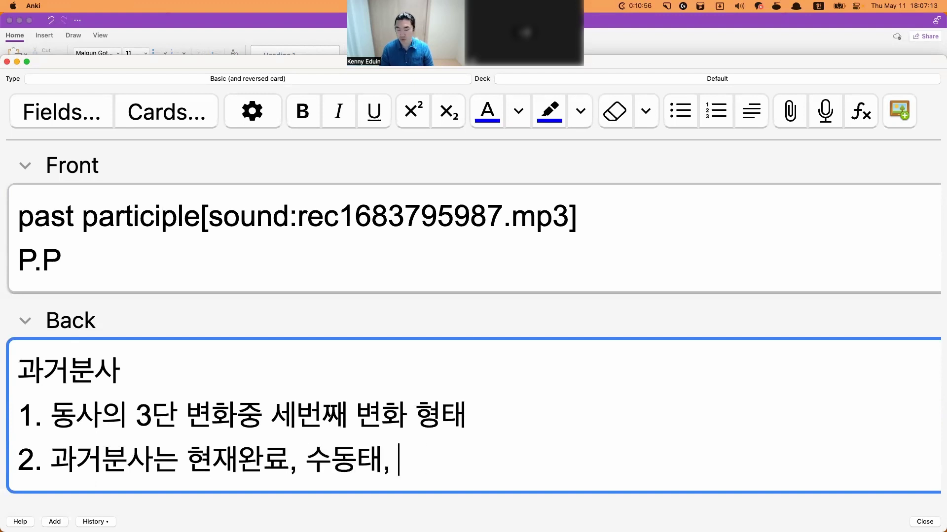
text(ㄴ)
key(BackSpace)
key(BackSpace)
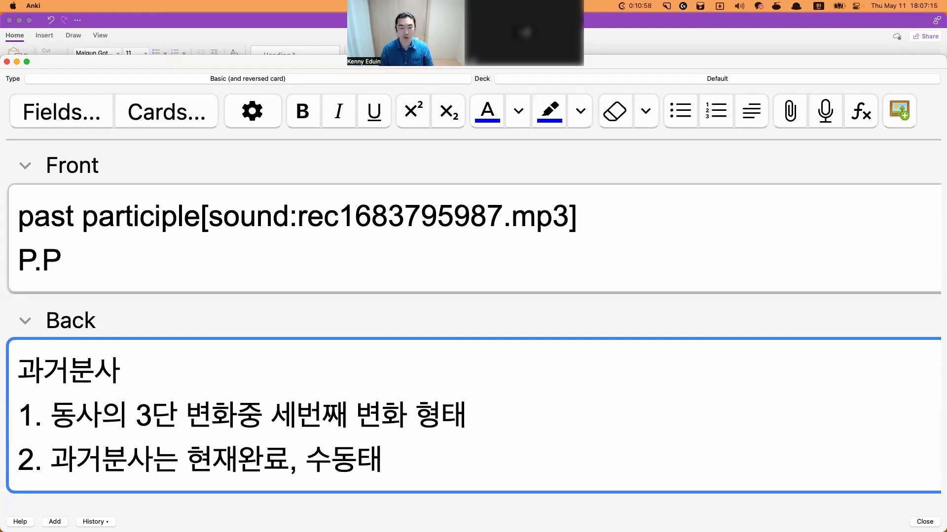
text(문장에)
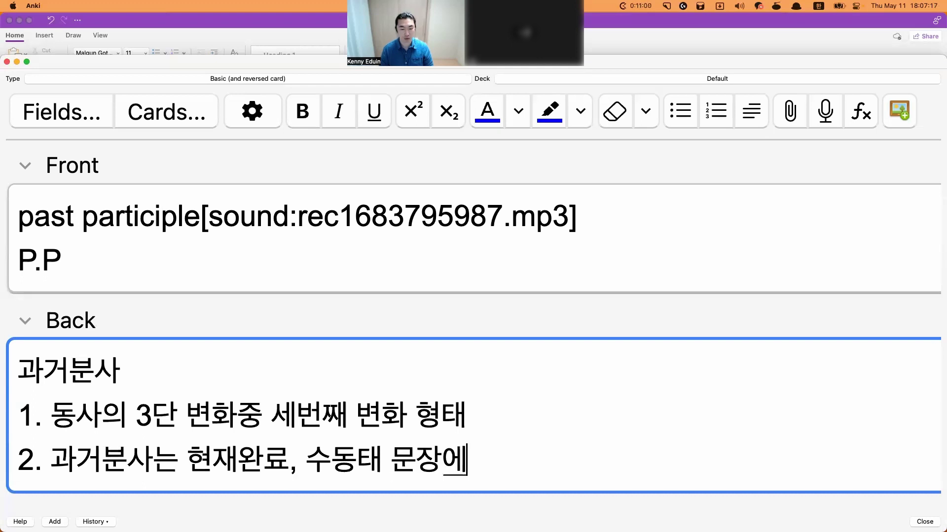
text( 재료로 사용되고)
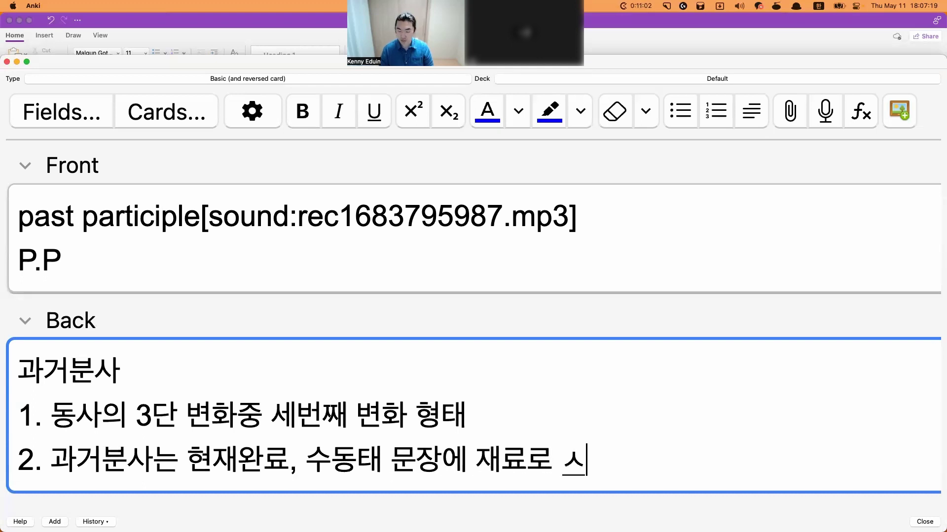
key(BackSpace)
key(BackSpace)
text(된다)
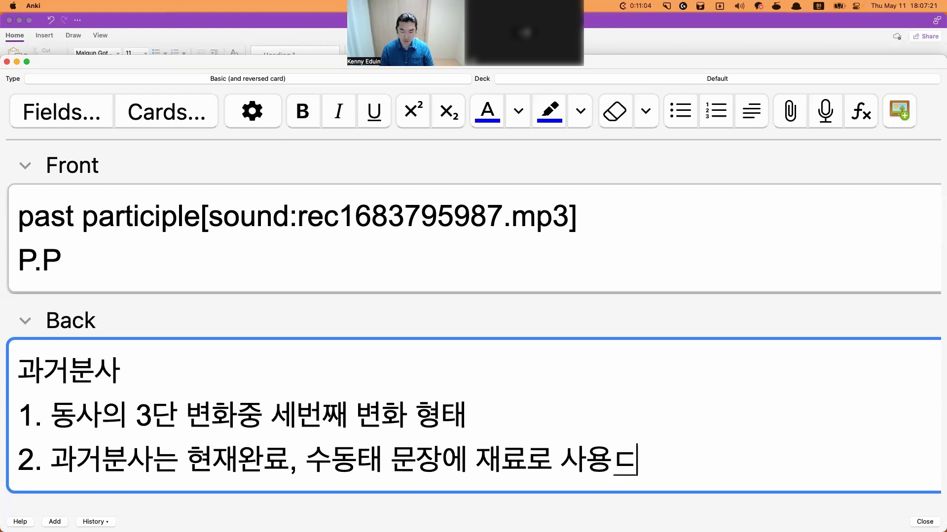
Step: Add a fourth line to the Back field reading "3. 과거분사는 따로 쓰일 때 형용사 역할을 한다"
key(Return)
text(3. )
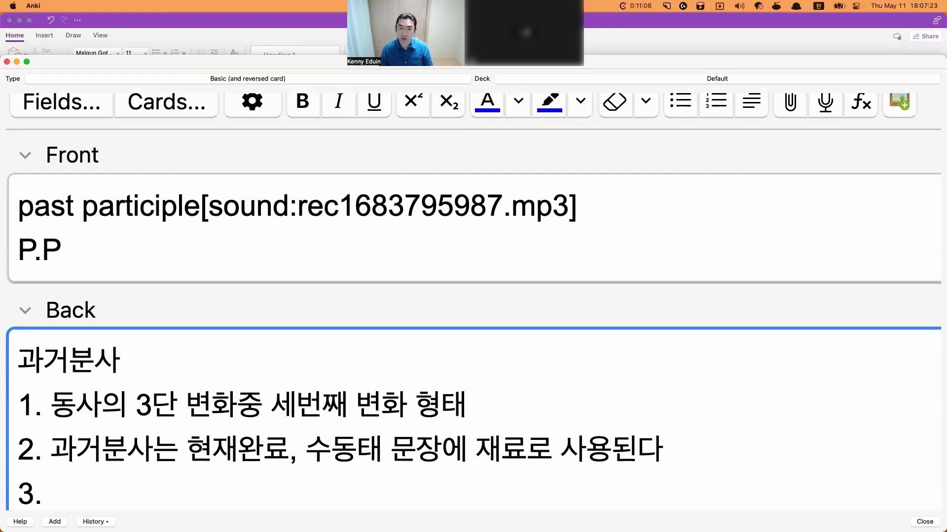
text(과거분새)
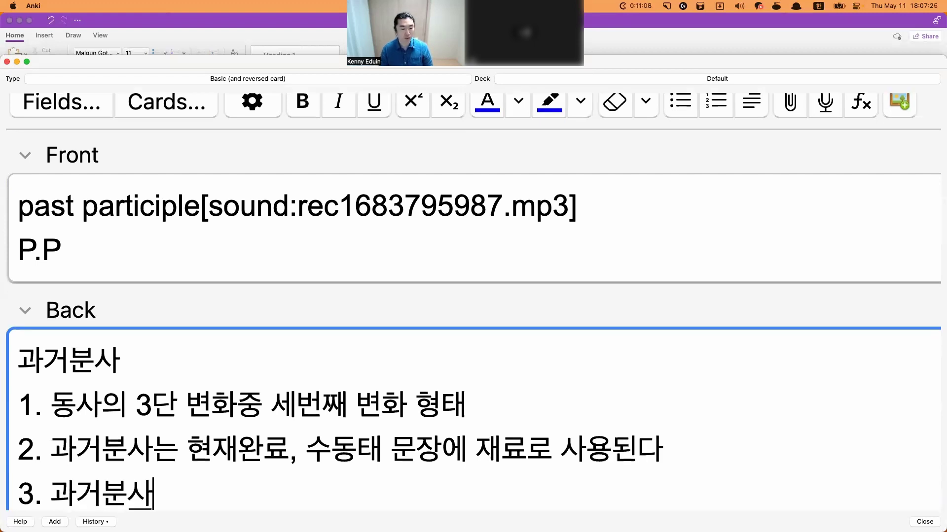
key(BackSpace)
text(사는 )
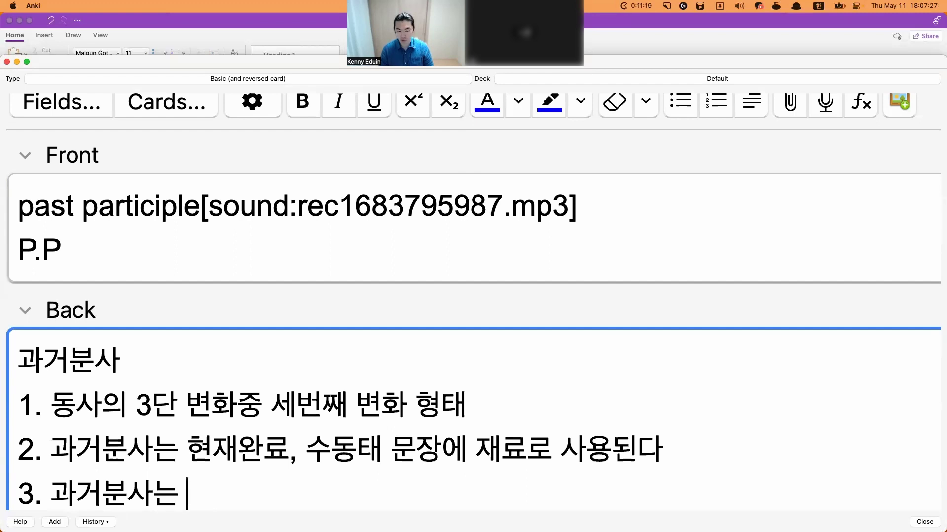
text(따로 쓰일 때 ㄴ)
key(BackSpace)
text(형용사 역ㅎ)
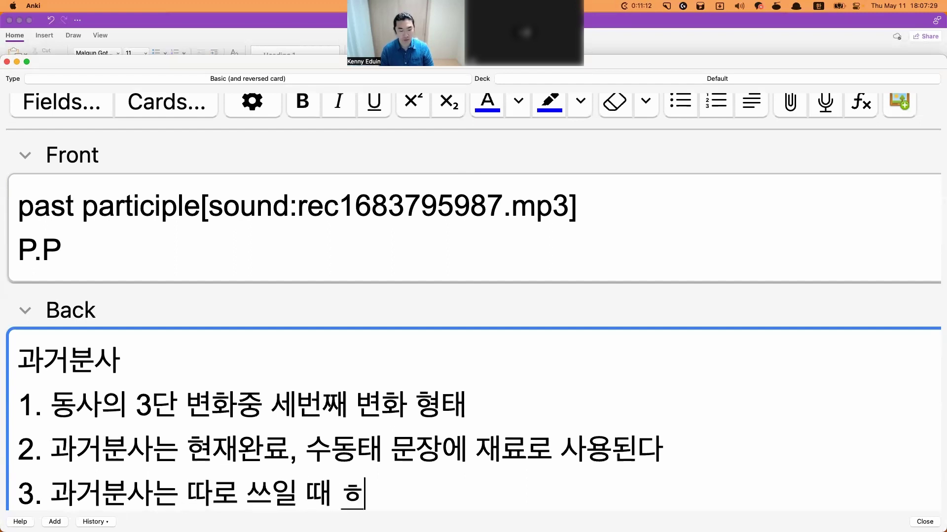
text(할을 한다)
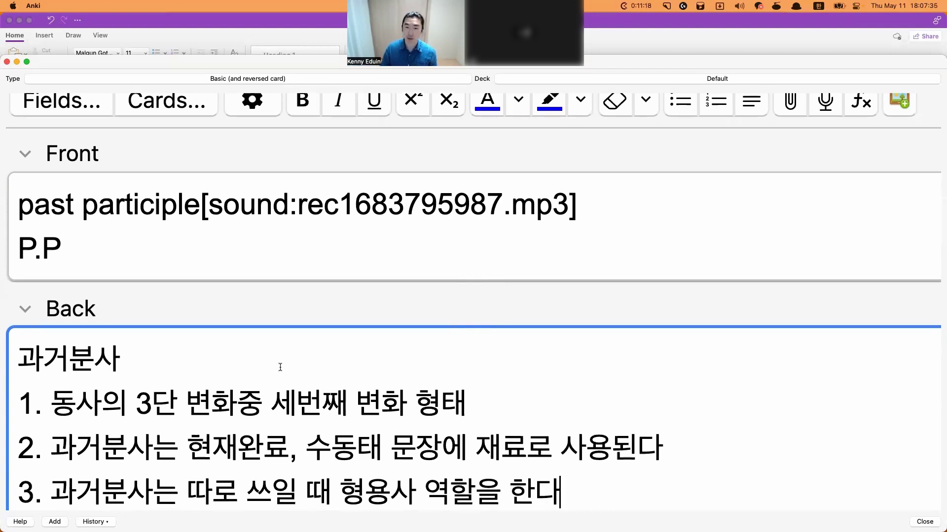
Step: Copy the whole Back text of the past participle note and paste it into the OneNote page below "화면공유 - 세팅"
scroll(321, 378, down, 2)
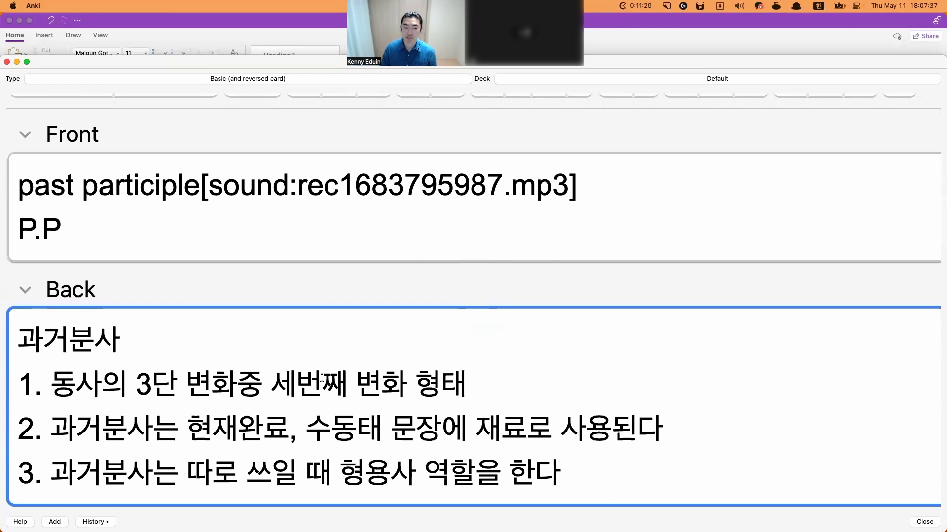
click(380, 377)
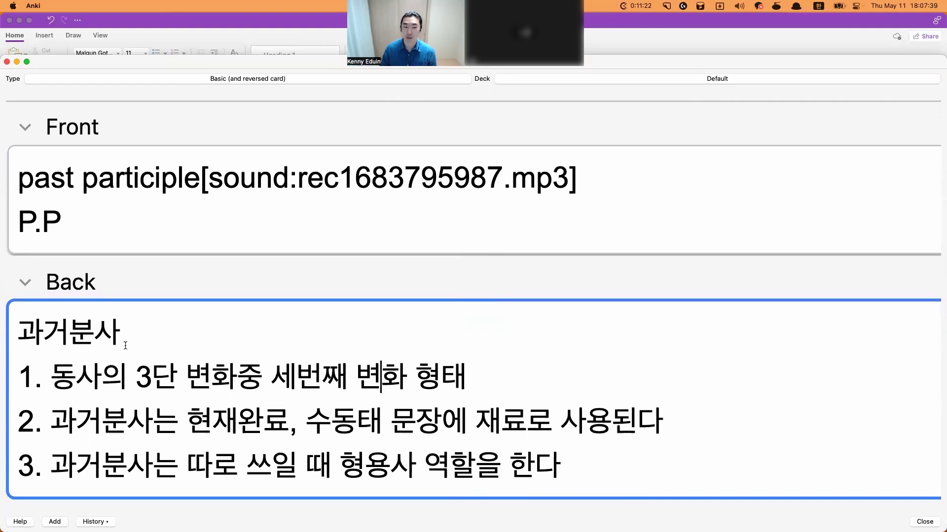
drag(22, 333, 711, 507)
key(super+space)
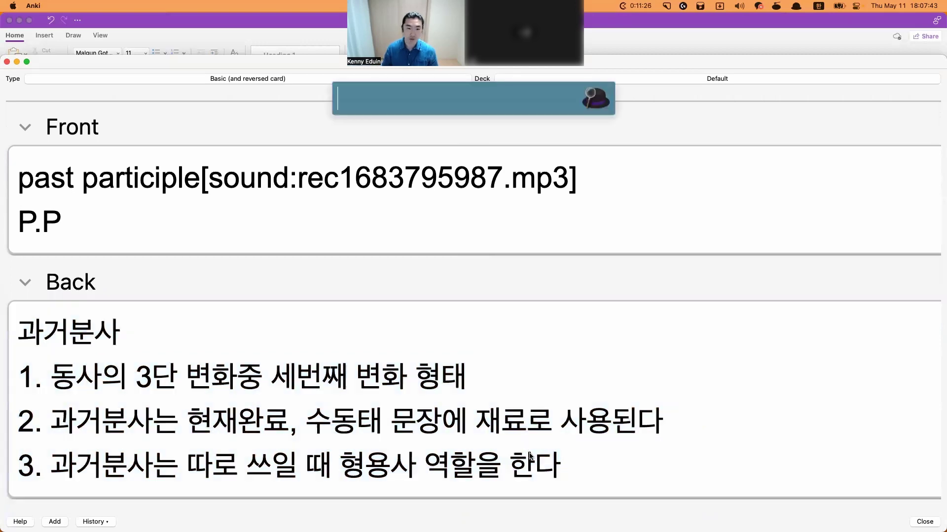
text(one)
key(Return)
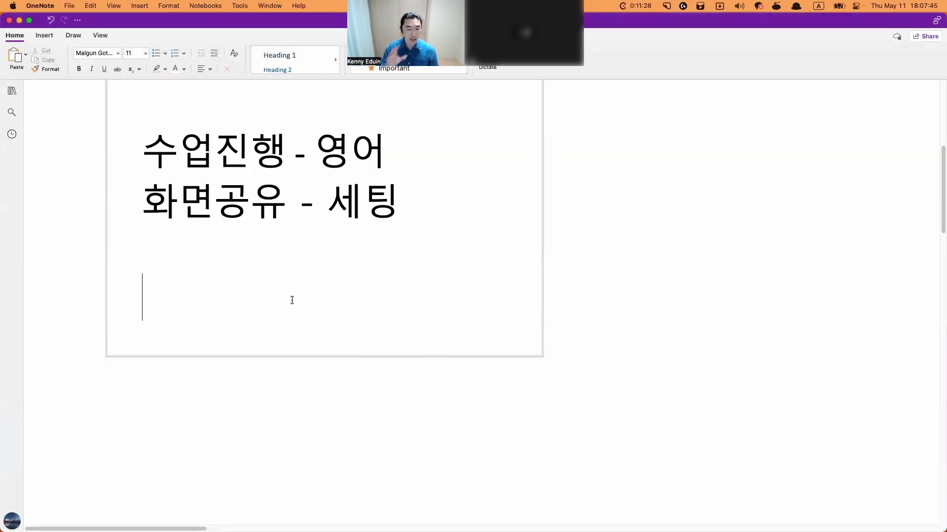
text(과거분사 1. 동사의 3단 변화중 세번째 변화 형태 2. 과거분사는 현재완료, 수동태 문장에 재료로 사용 3. 과거분사는 따로 쓰일 때 형용사 역할을 한다)
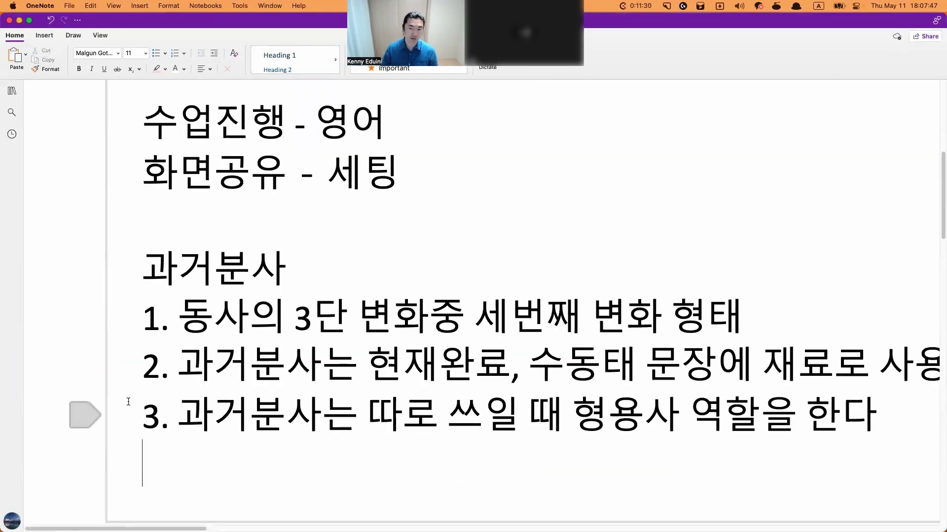
Step: Place the pasted 과거분사 lines in a separate text block in the empty page area beside the existing notes
key(super+minus)
key(super+a)
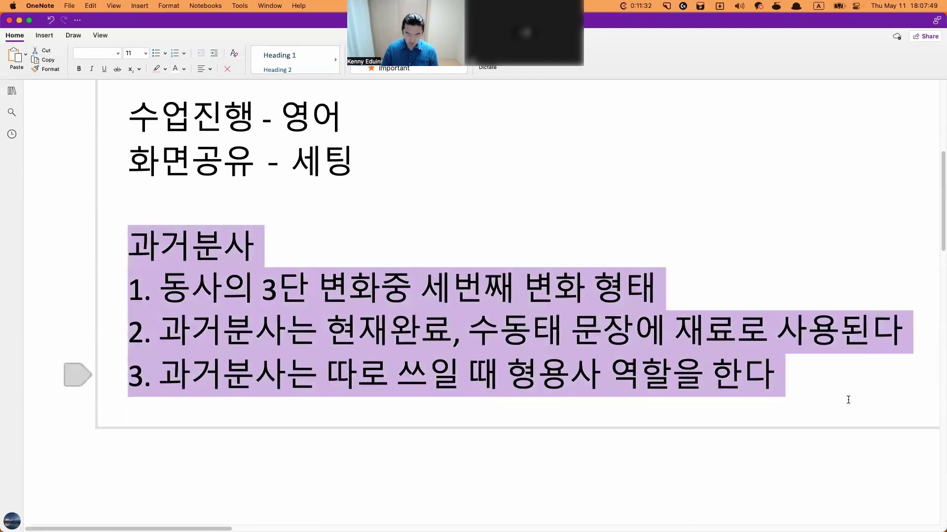
key(super+minus)
key(super+plus)
scroll(576, 353, up, 6)
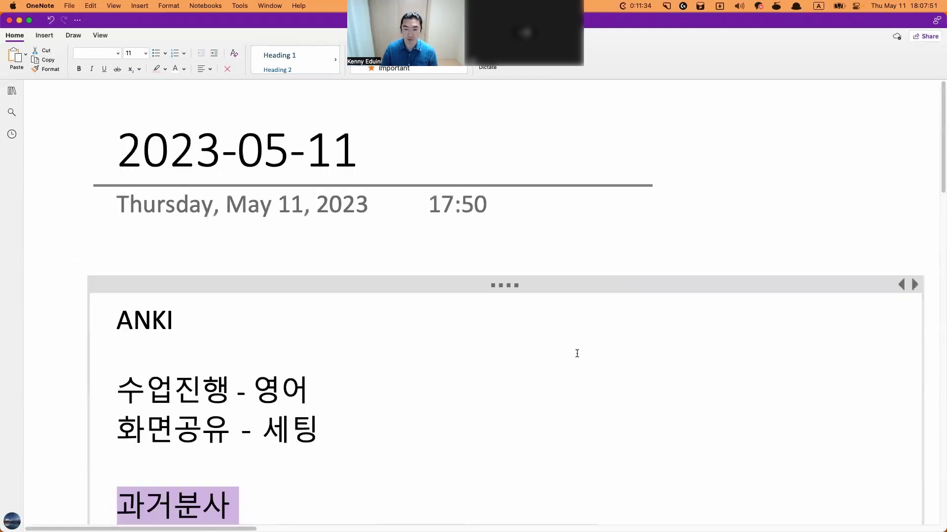
scroll(577, 354, right, 5)
key(Right)
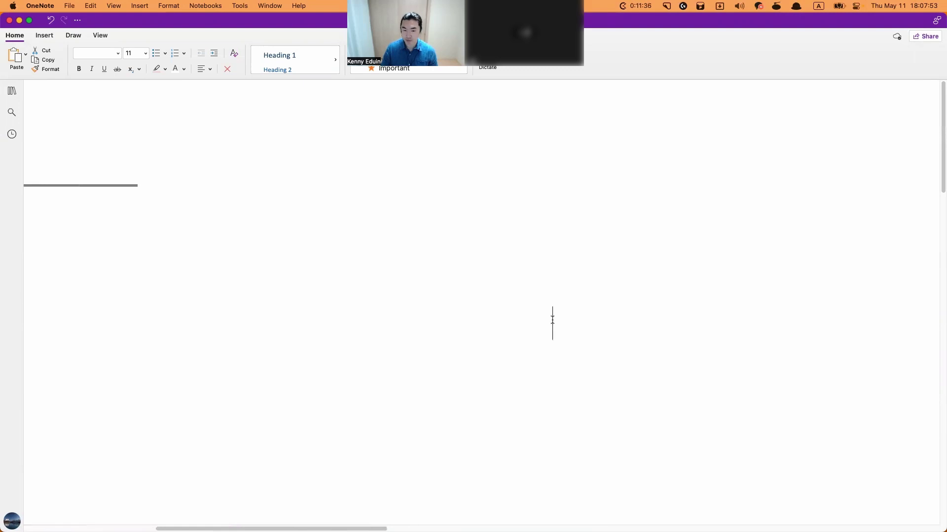
click(423, 323)
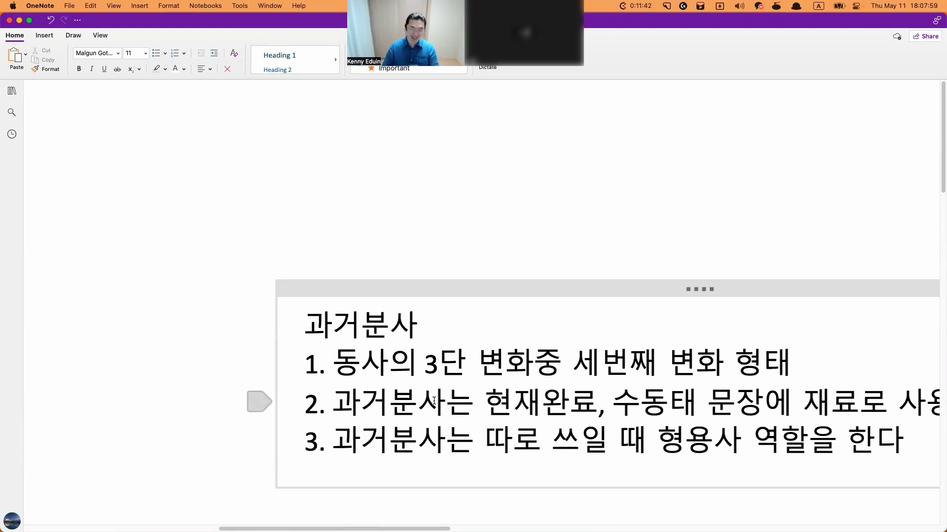
Step: Switch back to Anki, change the past participle note's type to Basic and add the note
key(ctrl+Up)
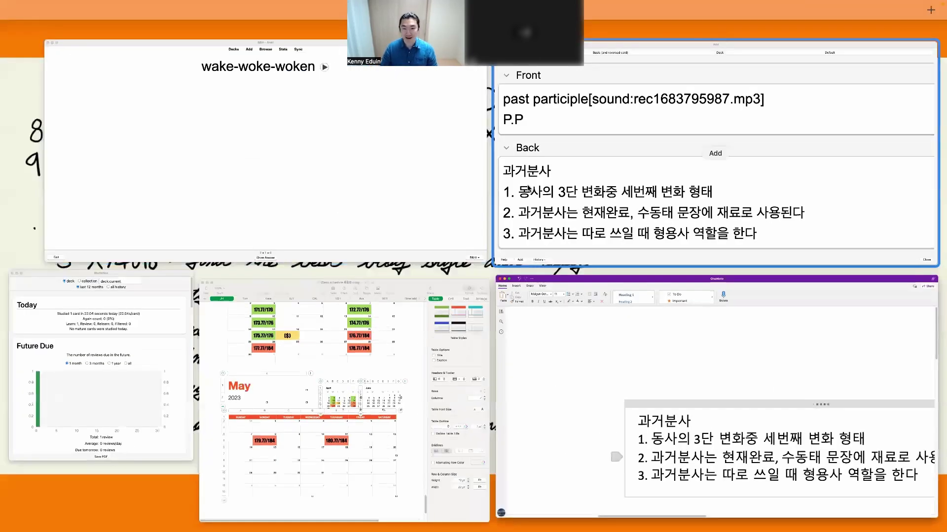
click(573, 180)
click(197, 284)
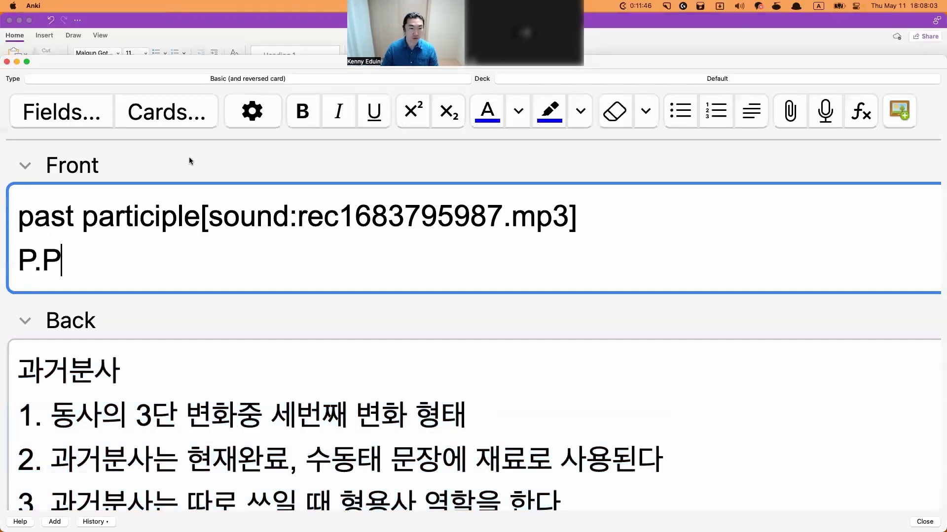
click(203, 89)
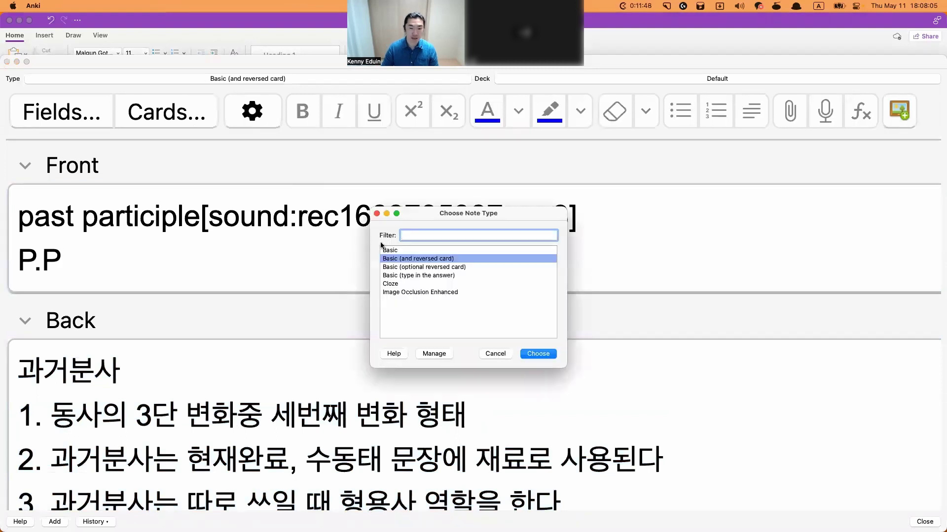
click(394, 251)
double_click(395, 252)
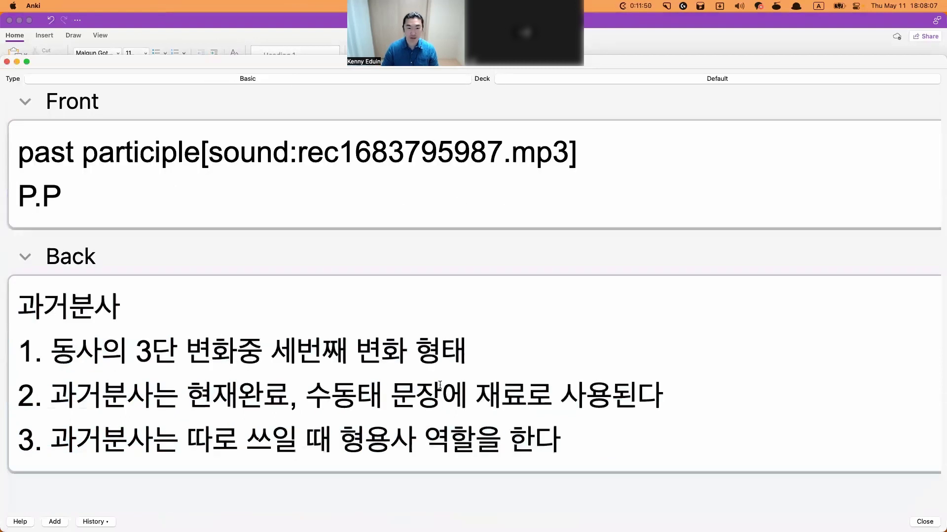
click(445, 378)
key(super+Return)
key(ctrl+space)
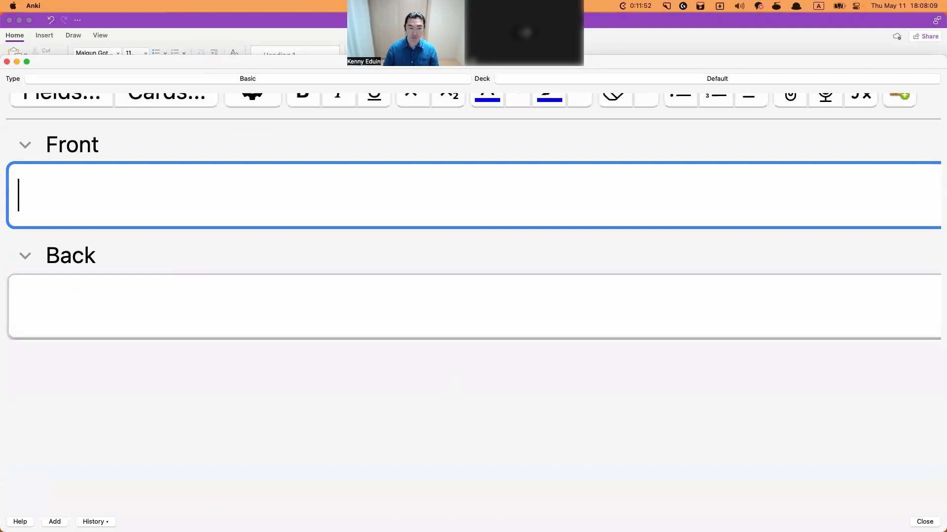
text(형이)
key(BackSpace)
key(BackSpace)
key(ctrl+space)
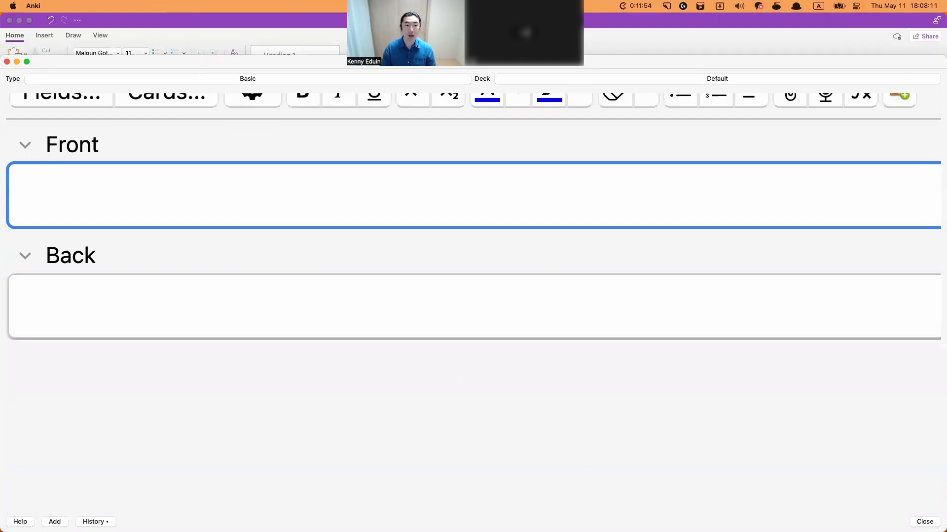
Step: Fill the Front field of the new note with "adjective" followed by a voice recording
text(adj)
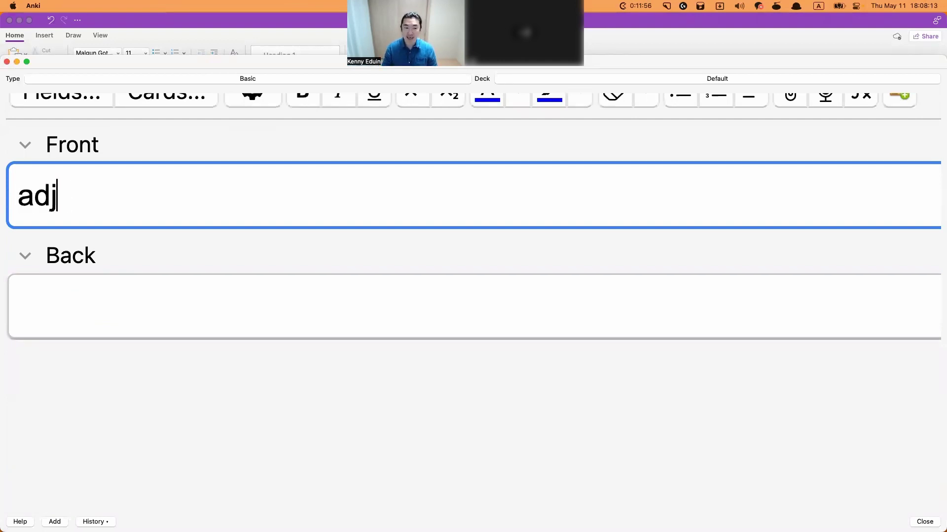
text(ectives)
key(BackSpace)
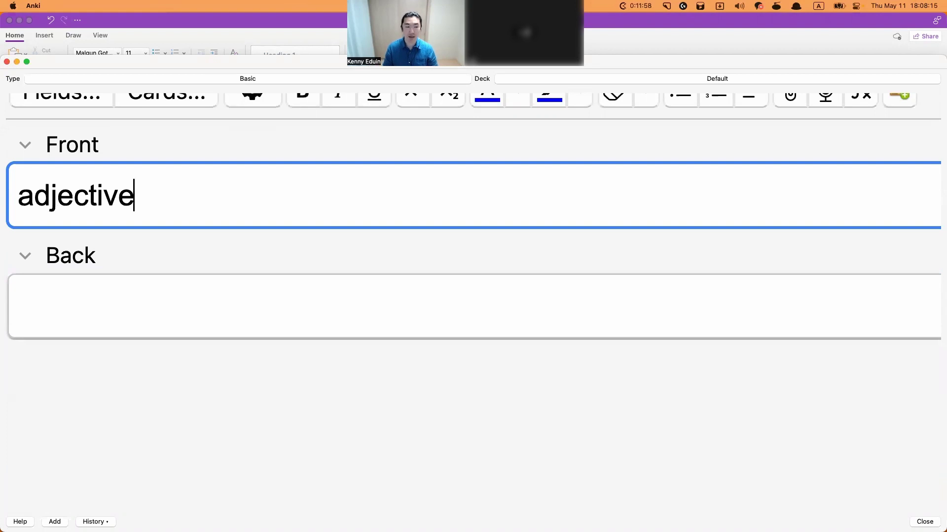
key(F5)
key(Return)
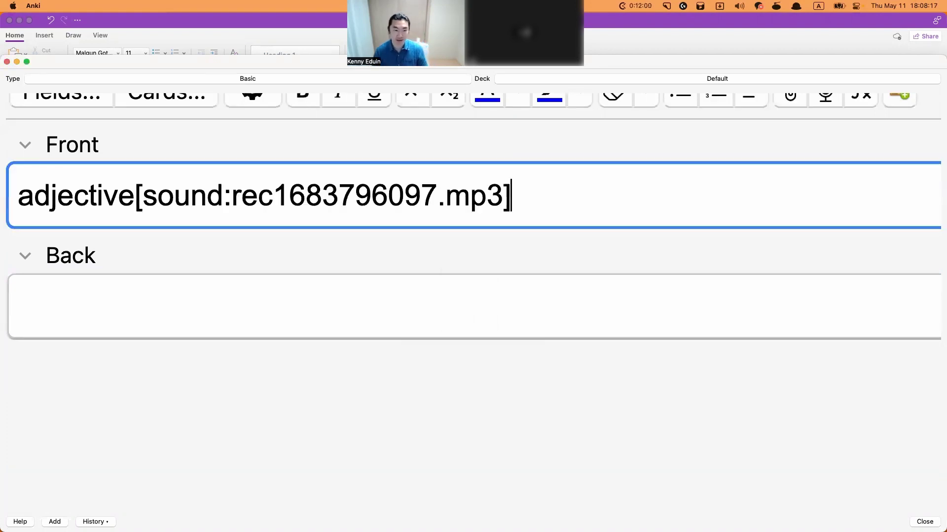
Step: Enter "형용사" in the Back field as the Korean term for adjective
click(19, 305)
key(ctrl+space)
text(형용사)
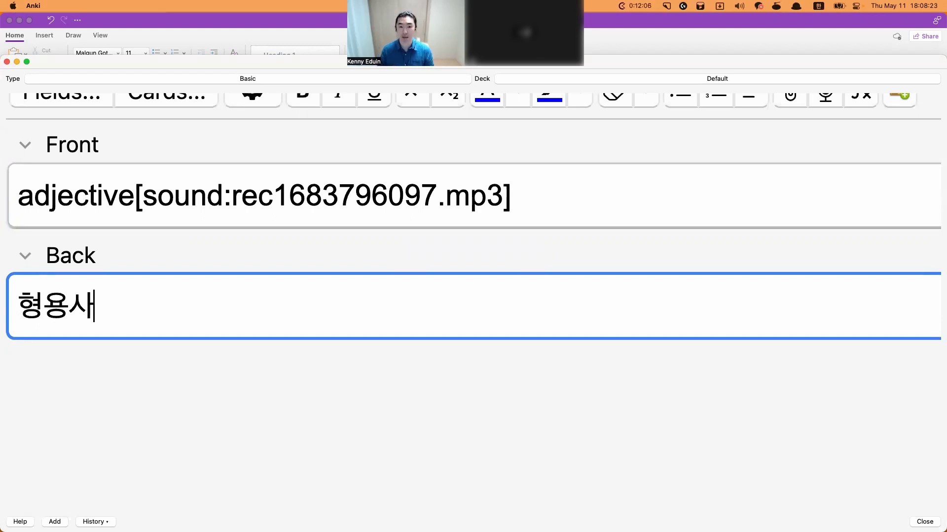
Step: Add the numbered explanation "1. 형용사는 명사를 꾸며준다" under 형용사 in the Back field
key(Return)
text(1. )
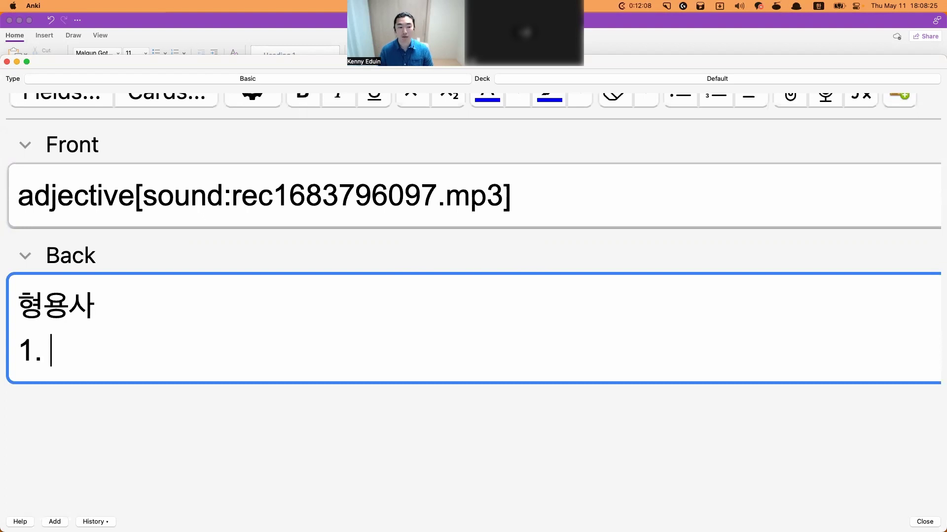
text(형용사는 )
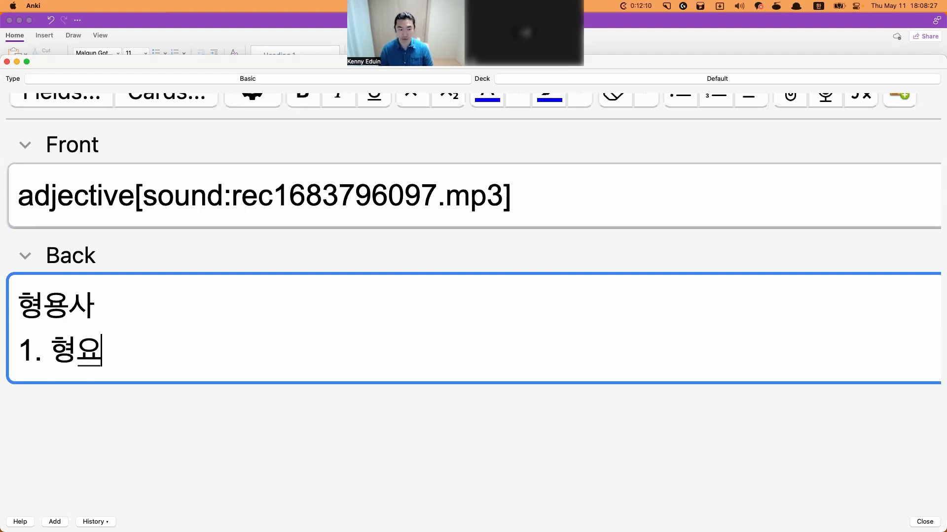
text(명사를 꾸며준다)
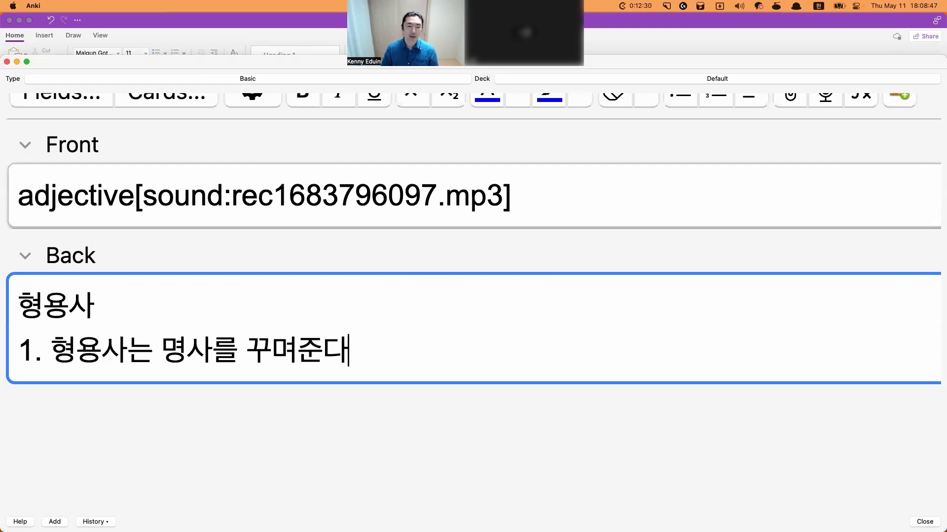
key(Return)
key(BackSpace)
key(BackSpace)
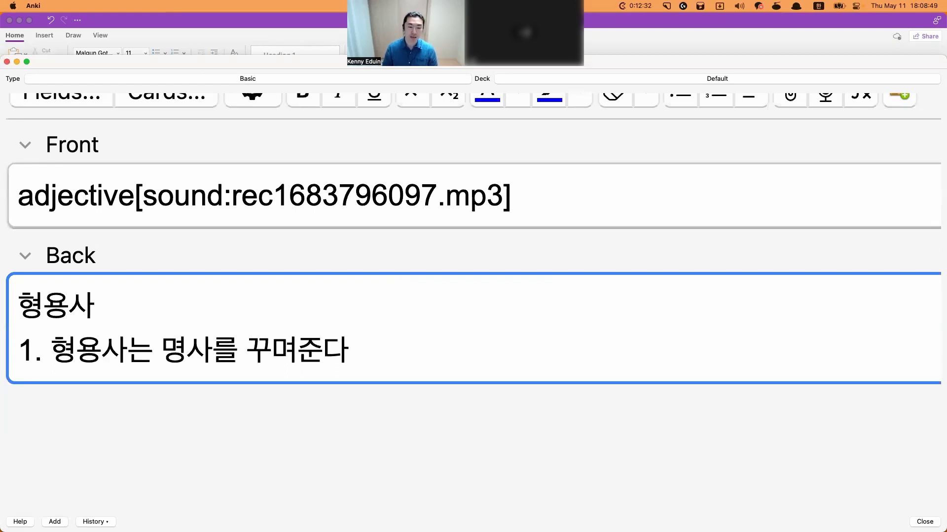
Step: End the explanation with a semicolon and write "명사의 상태를 설명해준다" on a new line below it
text(;)
key(Return)
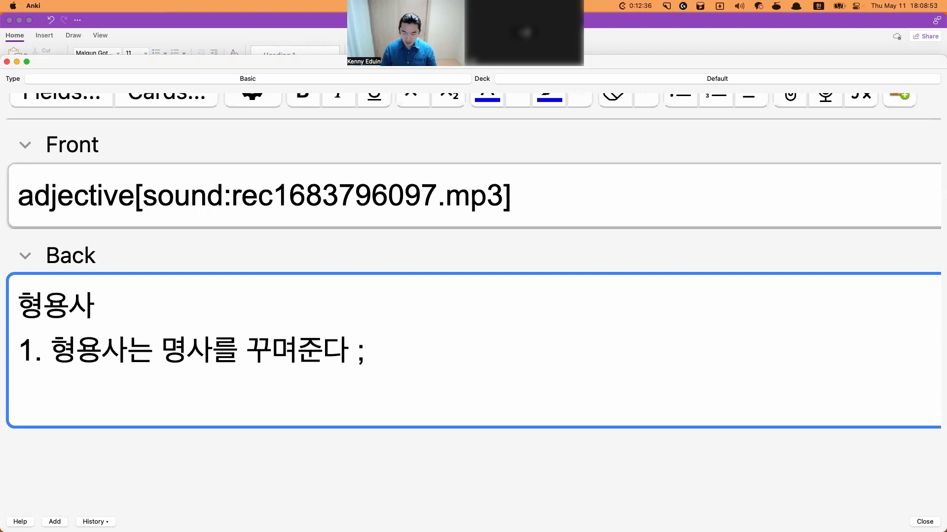
text(명사의 상태를 )
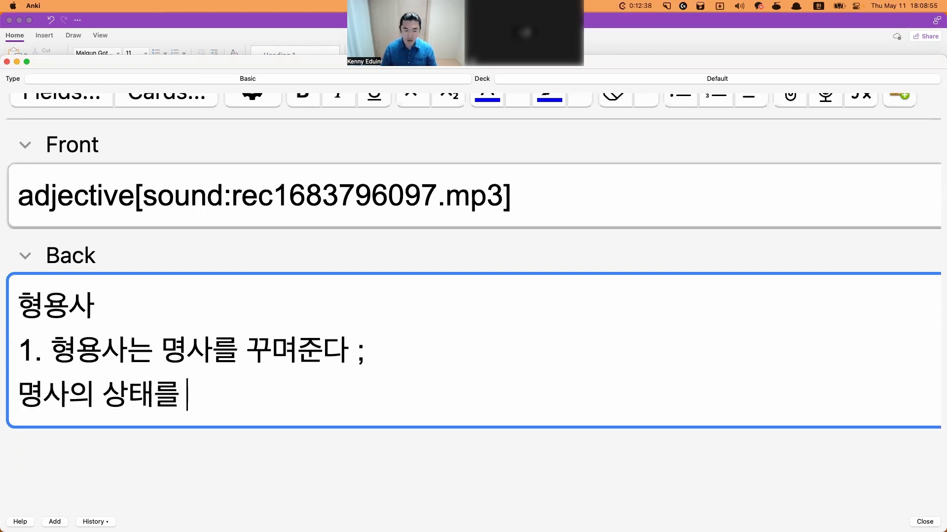
text(설명해준다)
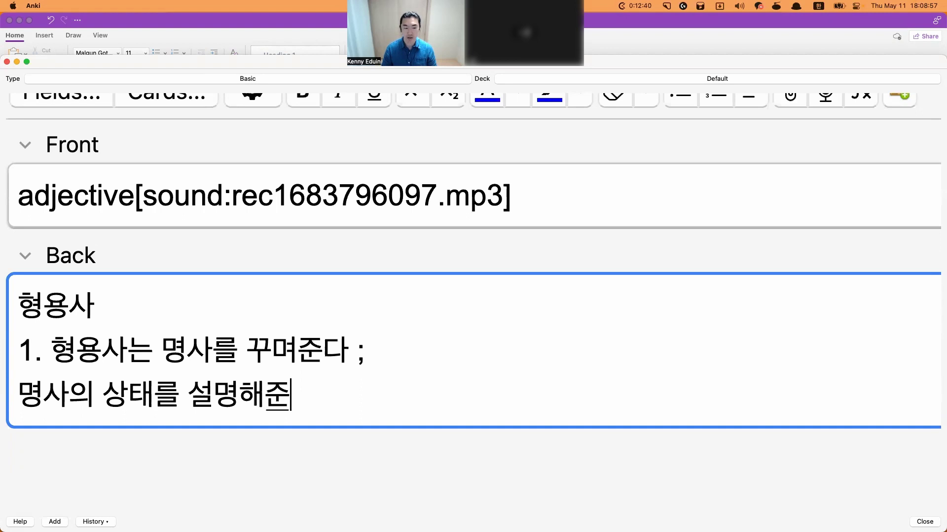
Step: Join "명사의 상태를 설명해준다" onto the numbered explanation line, replacing the semicolon between the two phrases with "="
click(19, 393)
text(꾸)
key(BackSpace)
key(BackSpace)
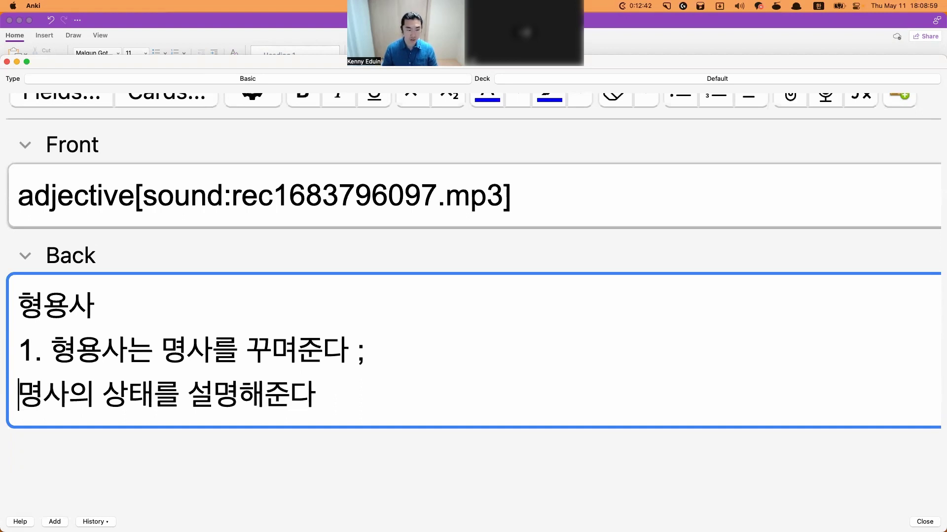
text(형요)
key(BackSpace)
key(BackSpace)
key(BackSpace)
key(BackSpace)
key(BackSpace)
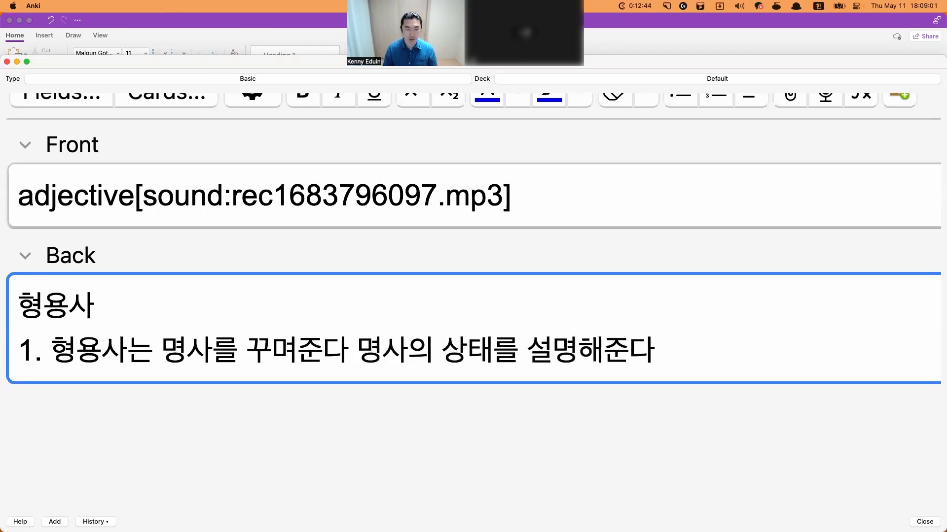
text(=)
click(349, 350)
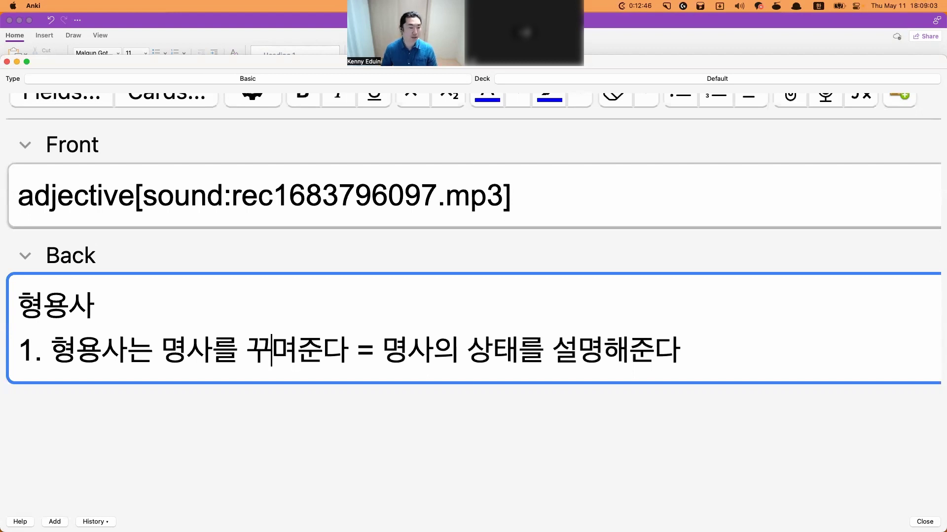
Step: Highlight the word 명사 in the explanation's second half for emphasis and add the finished adjective note to the deck
click(382, 350)
click(680, 351)
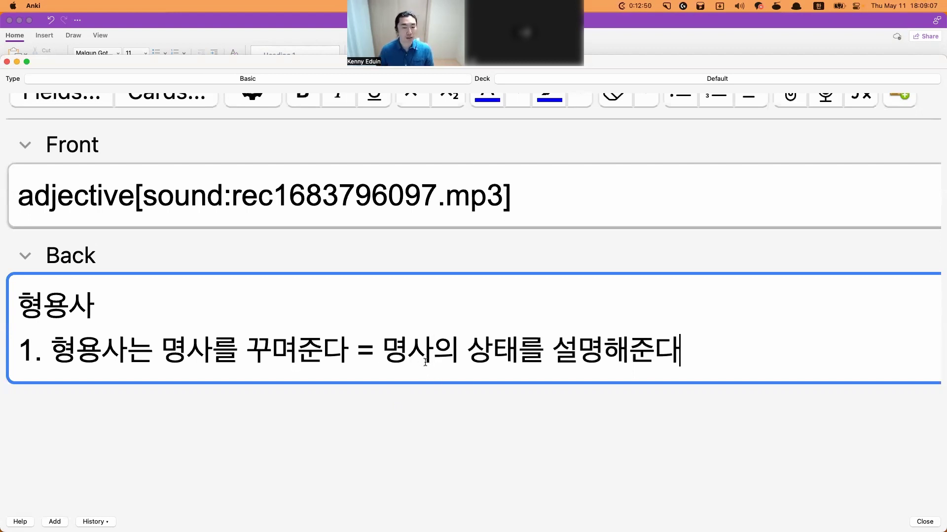
drag(436, 351, 388, 349)
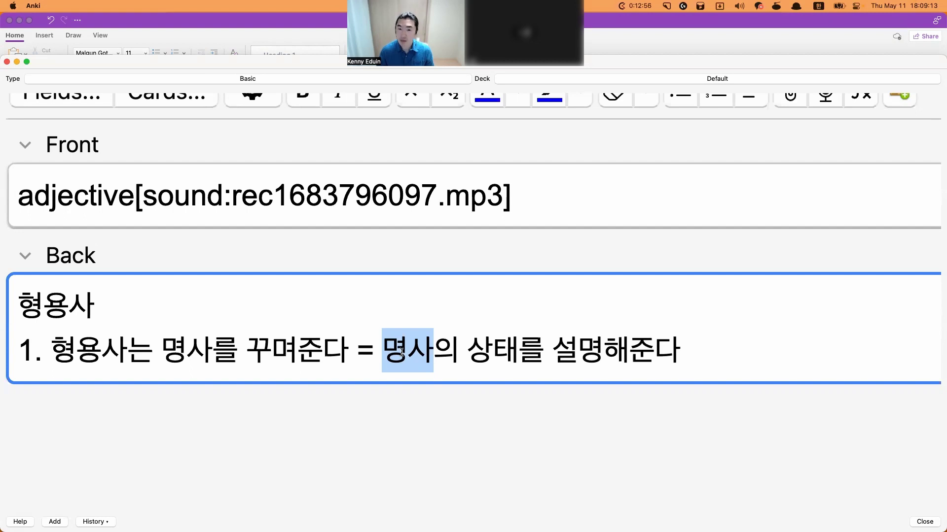
click(438, 349)
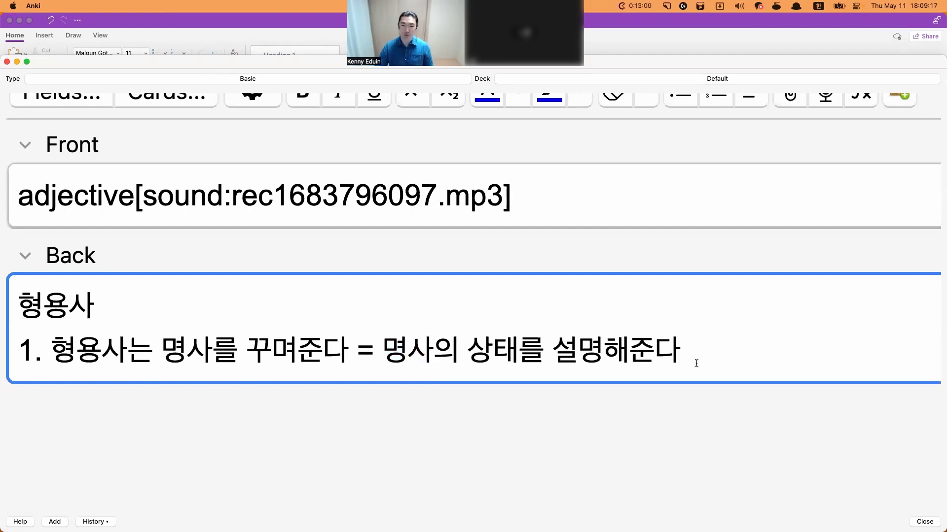
key(super+Return)
Step: Fill the new note's Front with "noun" followed by a voice recording, and its Back with "명사"
key(Caps_Lock)
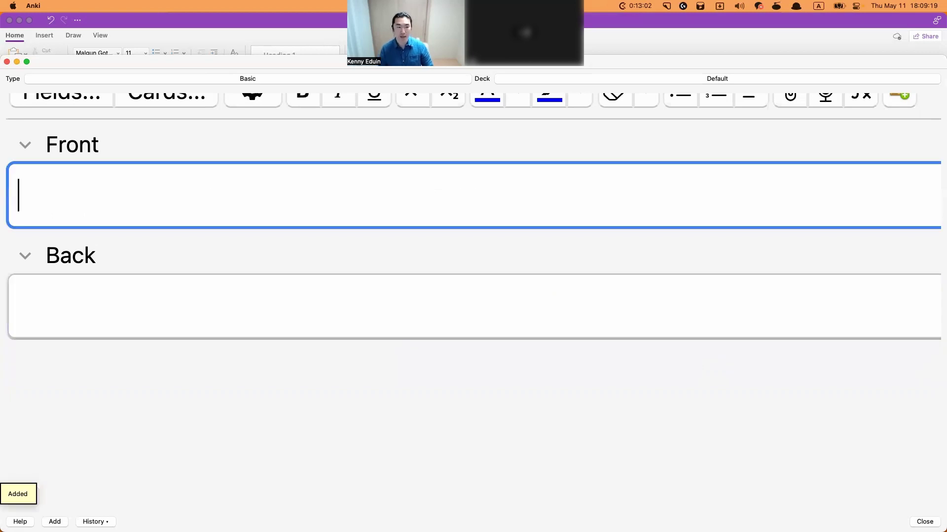
scroll(365, 214, up, 2)
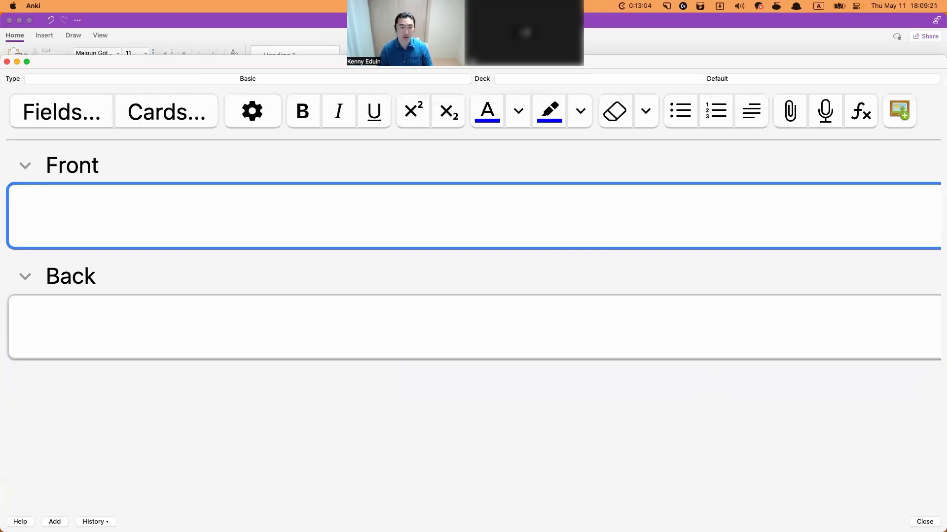
text(noun)
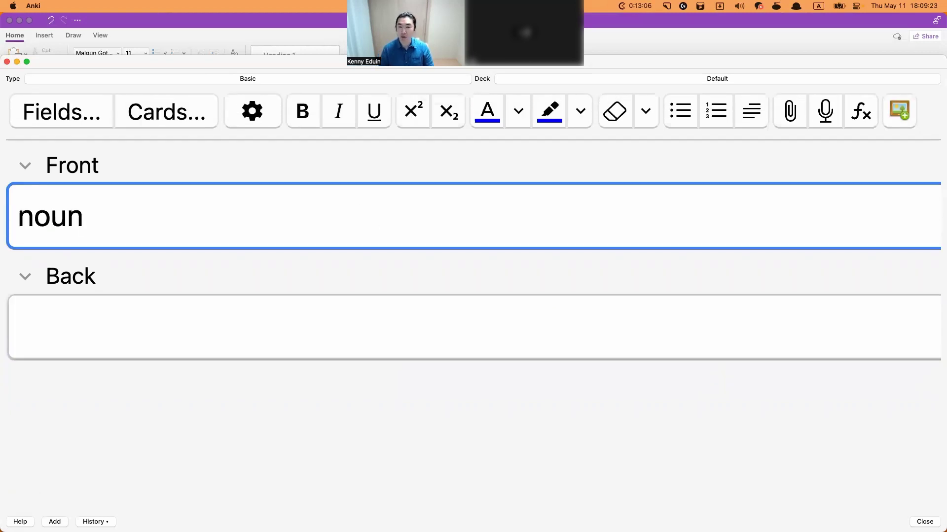
key(F5)
key(Return)
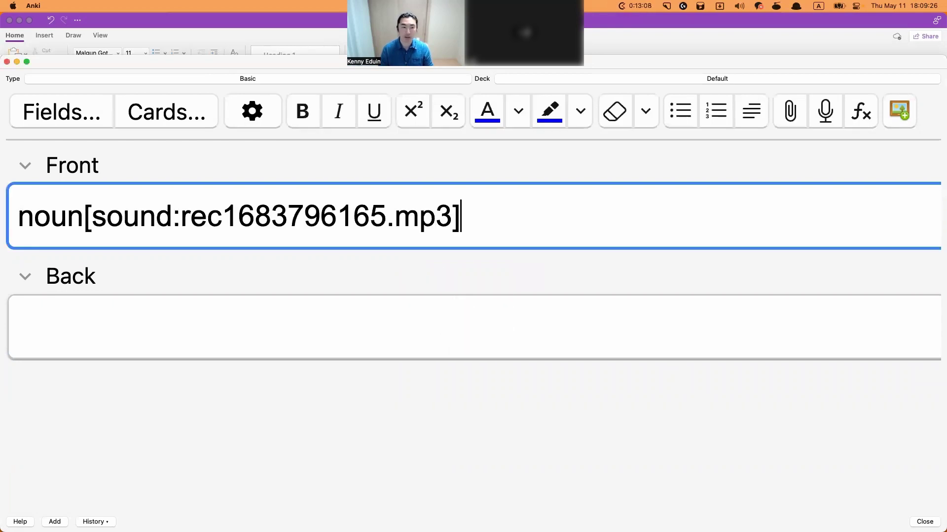
key(Tab)
text(명사)
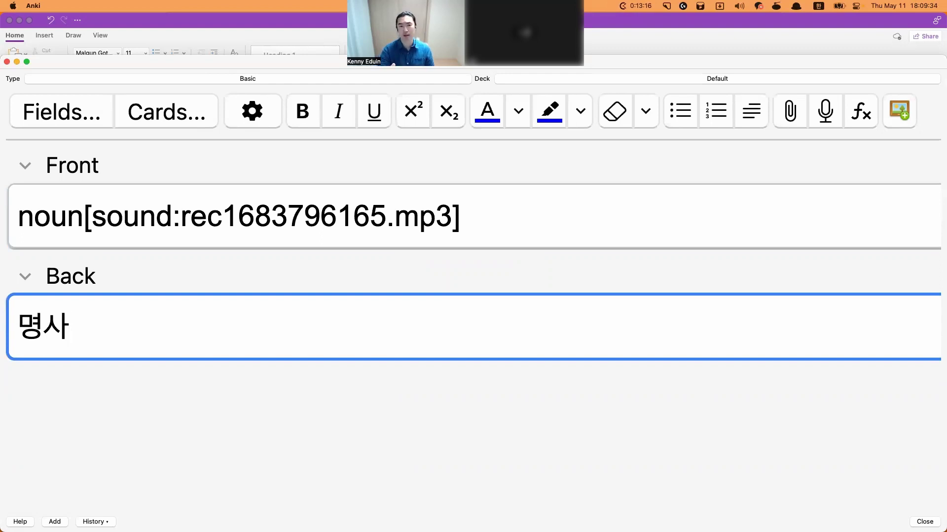
key(BackSpace)
text(ㅐ)
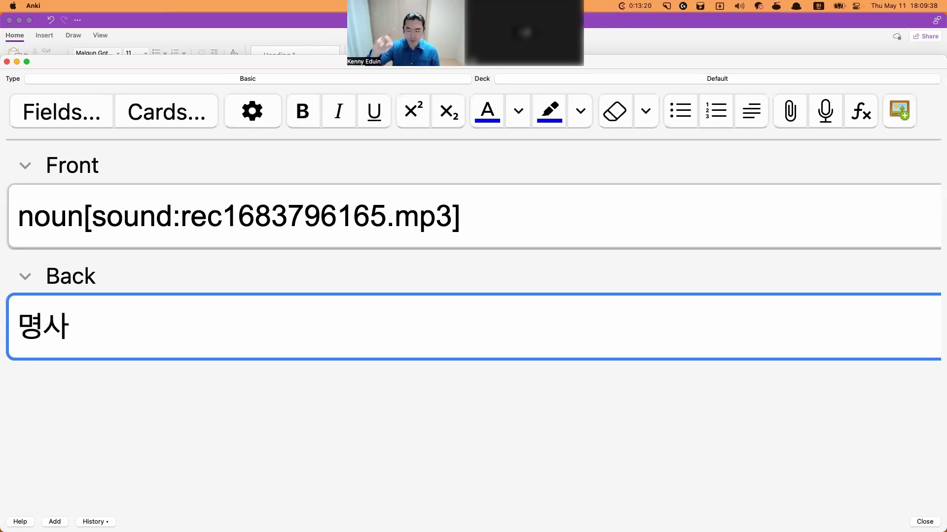
key(BackSpace)
text(ㅐ)
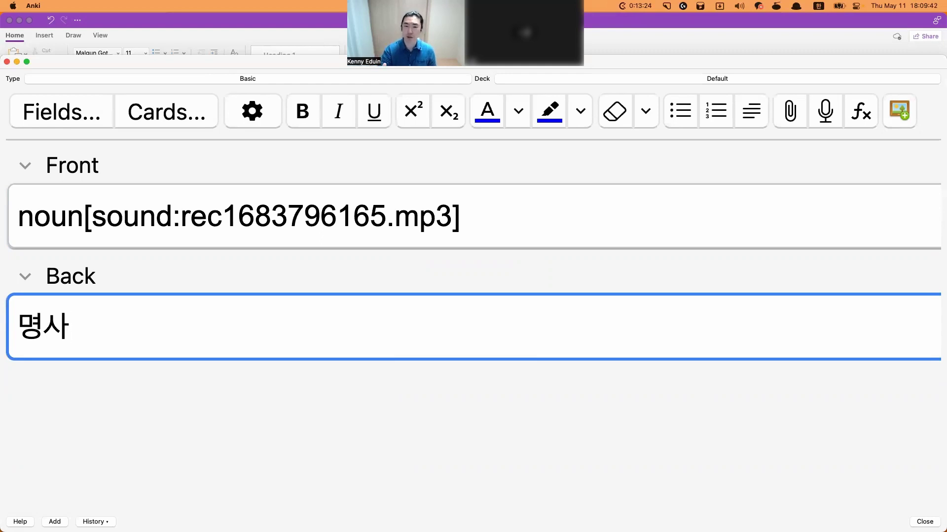
key(BackSpace)
text(후)
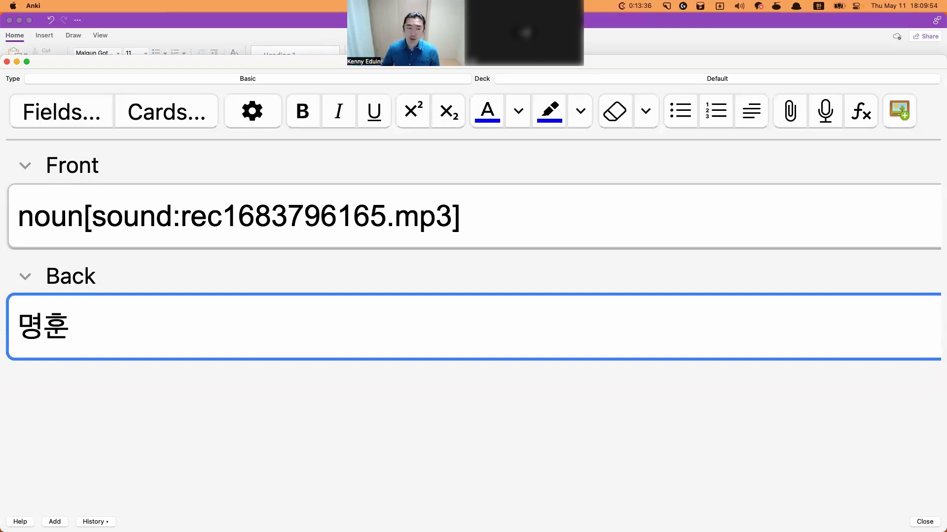
key(BackSpace)
text(사)
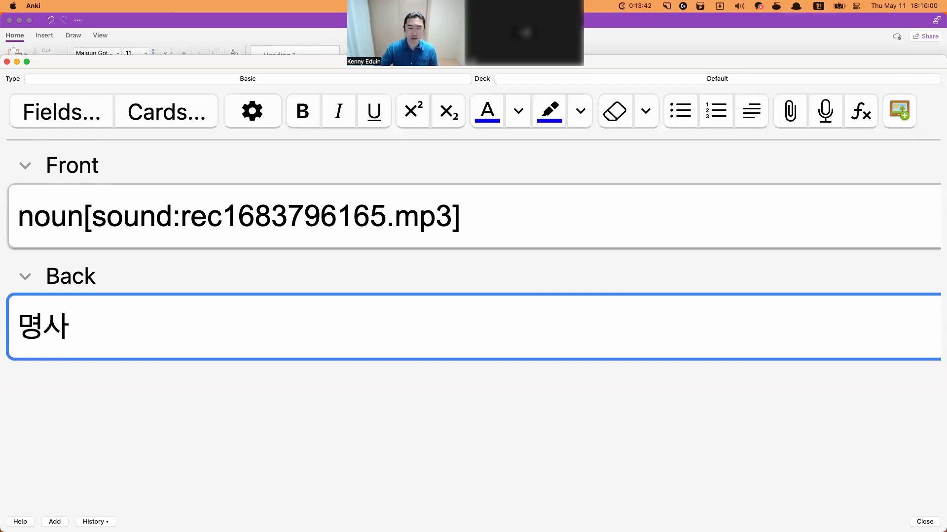
Step: Add the definition "이름을 가진 것들을 칭하는 품사" on a new line under 명사 in the Back field
key(Return)
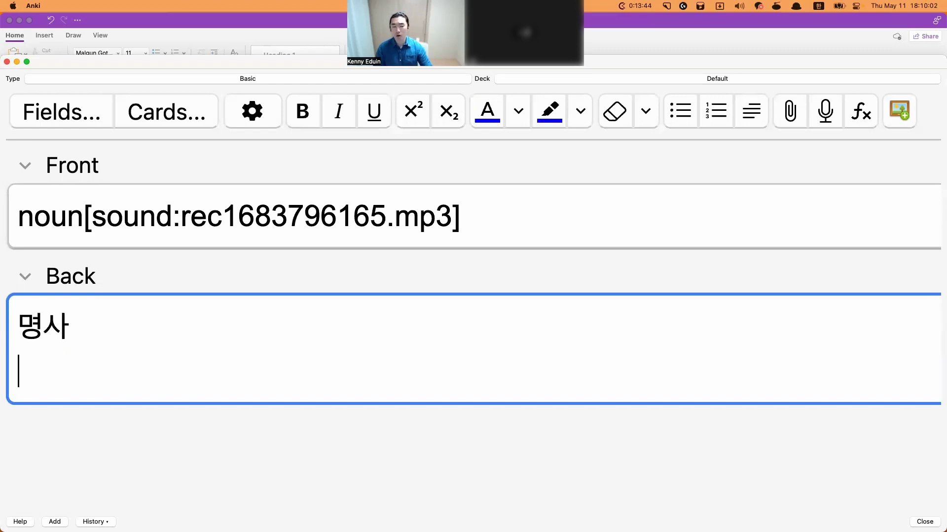
text(이름을 ㄴ)
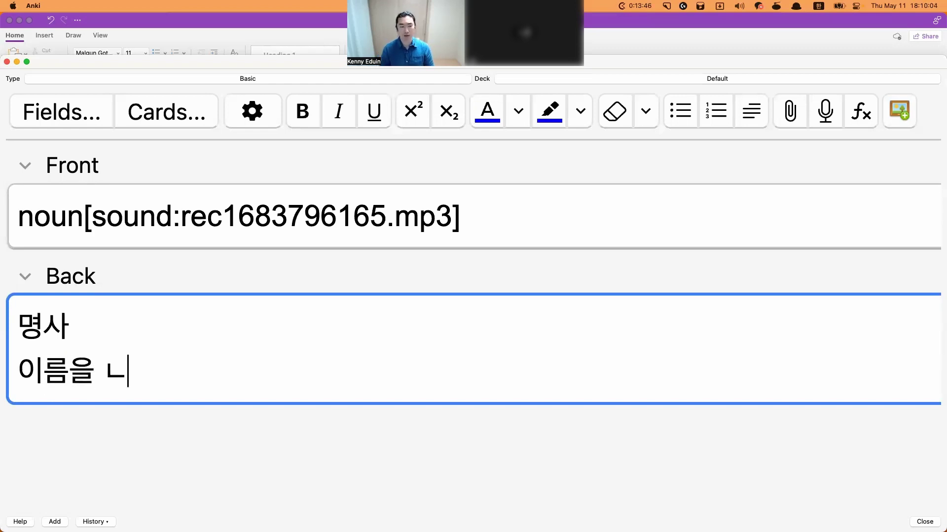
key(BackSpace)
text(가진 것들)
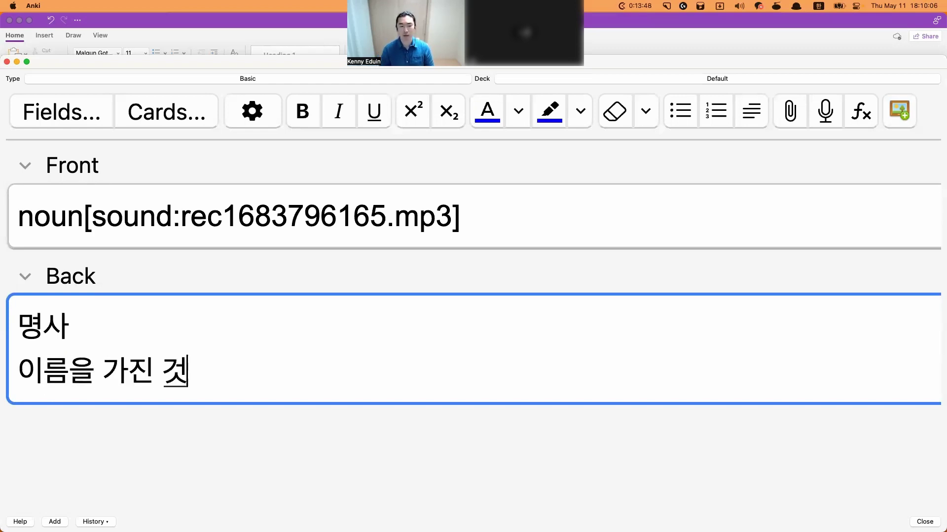
text(을 ㄴ)
key(BackSpace)
text(ㄴ)
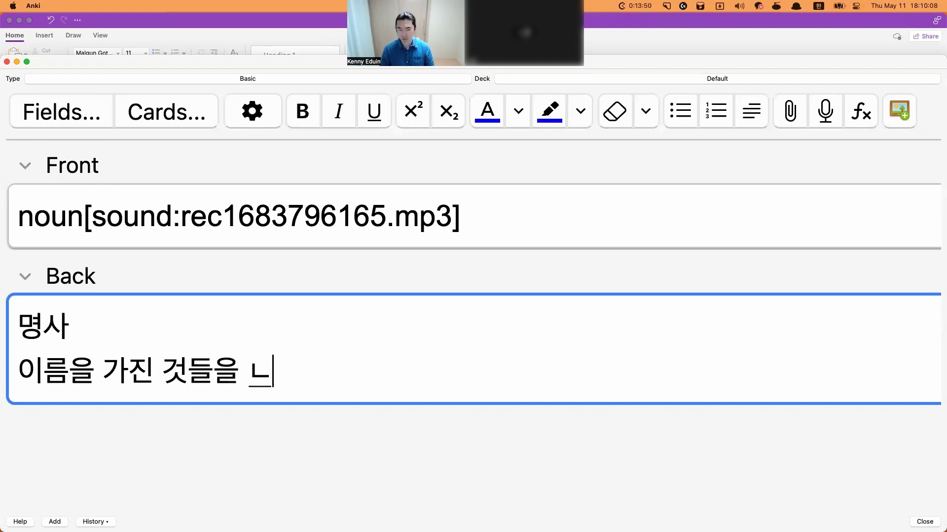
key(BackSpace)
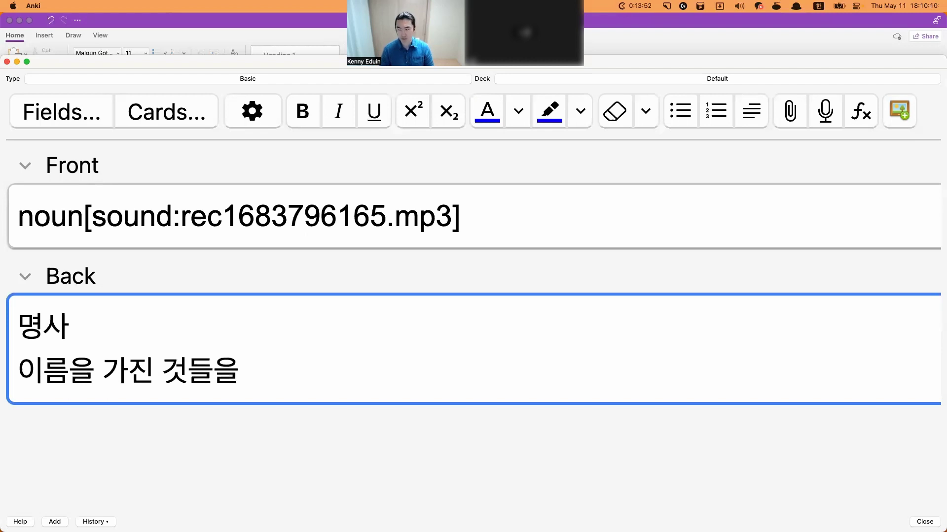
text(칭하는 )
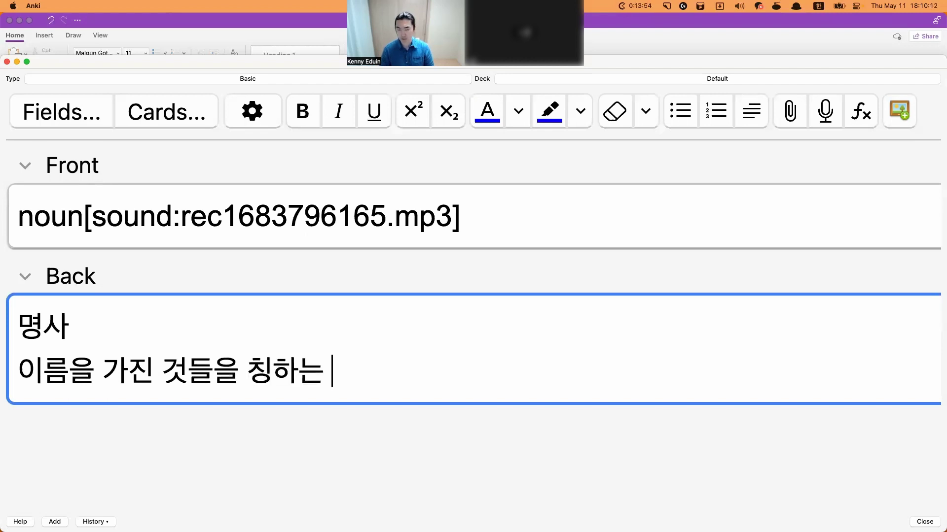
text(품사)
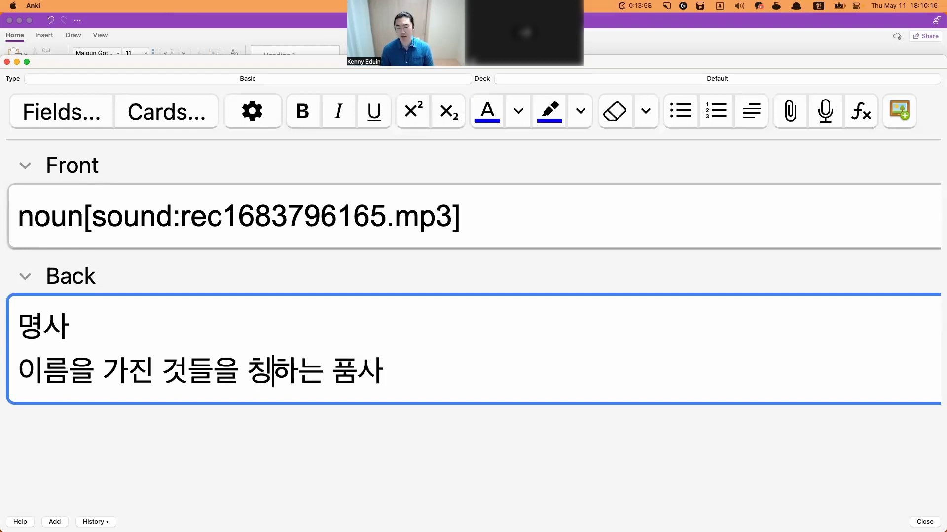
Step: Add an example line reading "예 ) pen, 형용사" below the noun definition in the Back field
key(Return)
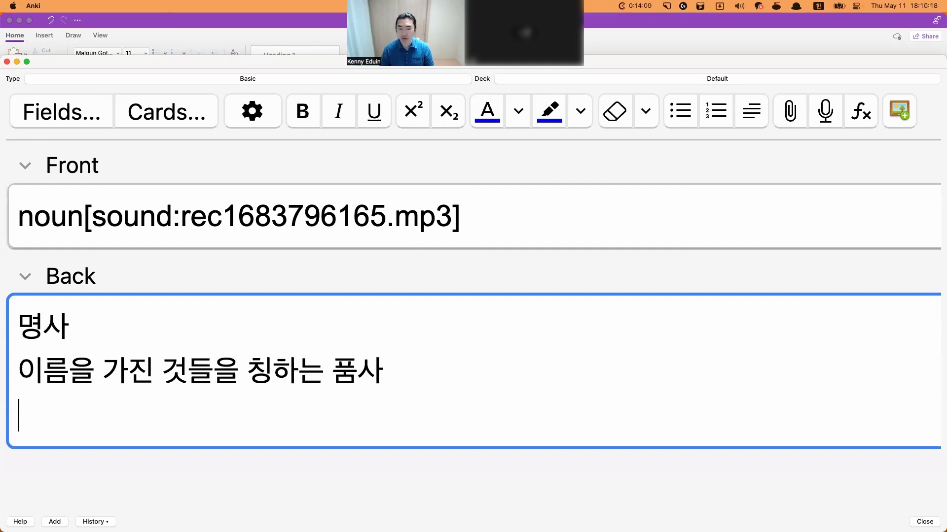
key(ctrl+space)
text(s)
key(BackSpace)
key(ctrl+space)
text(예 ))
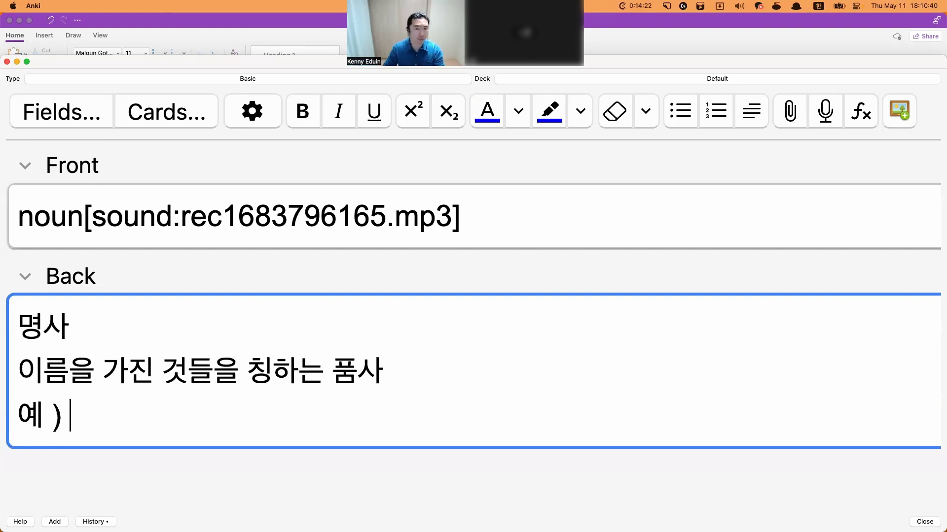
text(ㅔ두)
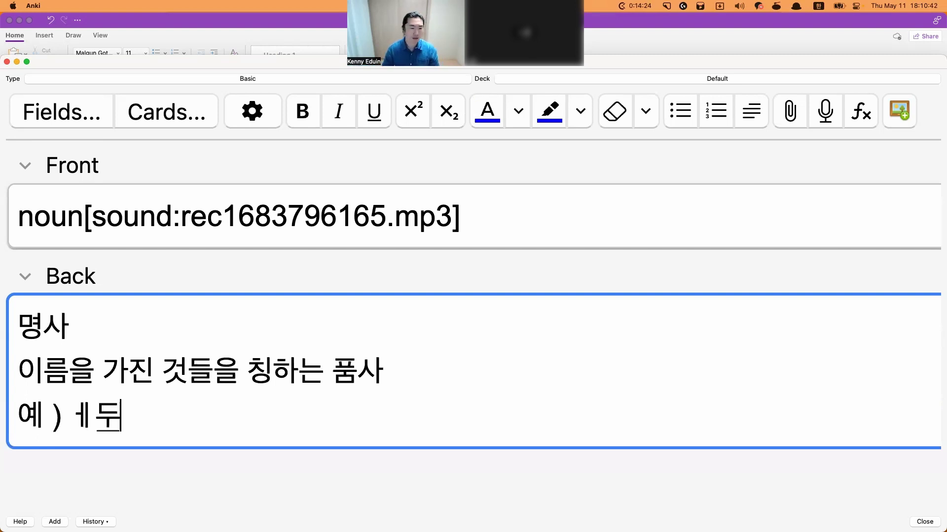
key(BackSpace)
key(BackSpace)
key(ctrl+space)
key(BackSpace)
text(pen,)
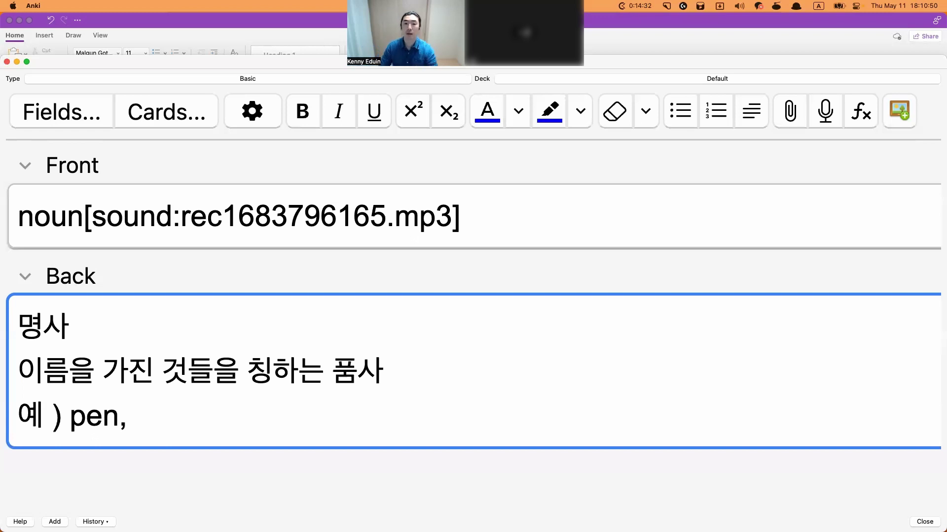
key(ctrl+space)
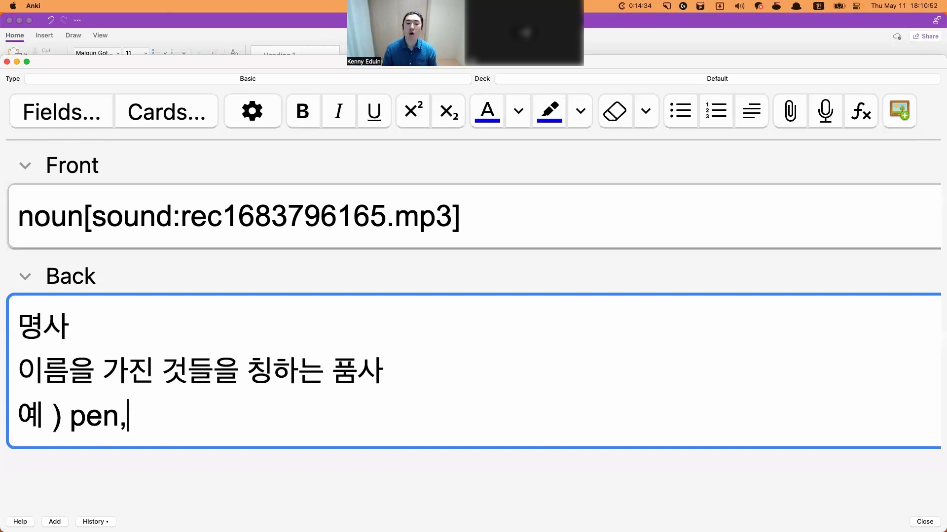
text(형용사)
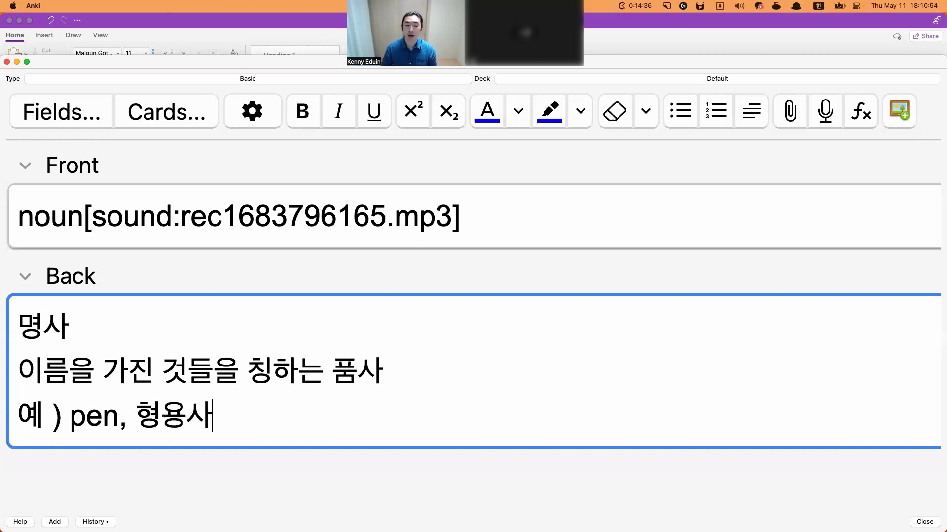
Step: Replace the word 형용사 in the Back field's example line with "door" followed by a comma
key(shift+Left)
key(shift+Left)
key(shift+Left)
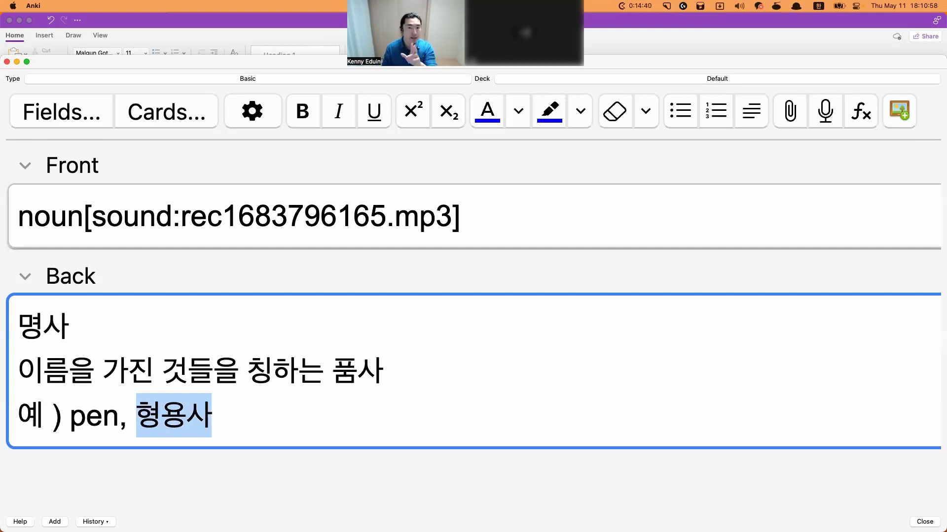
key(BackSpace)
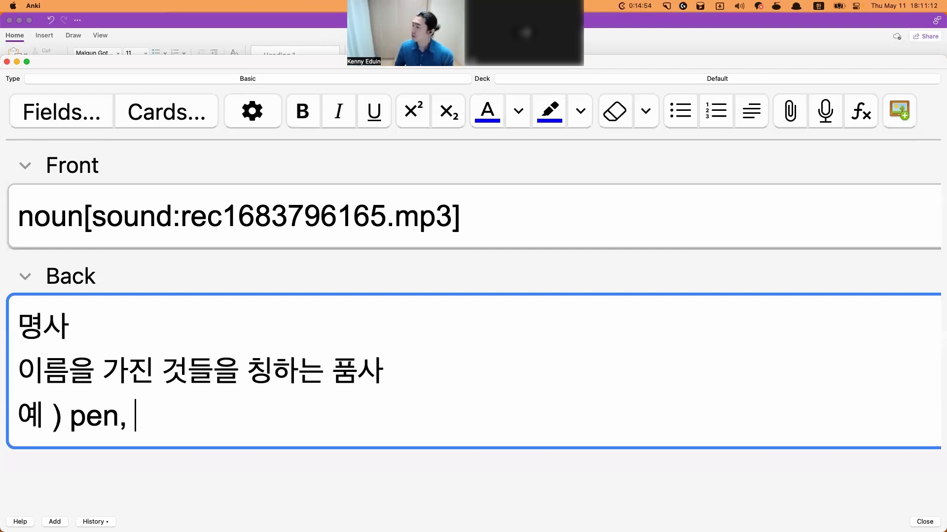
text(ㅇ)
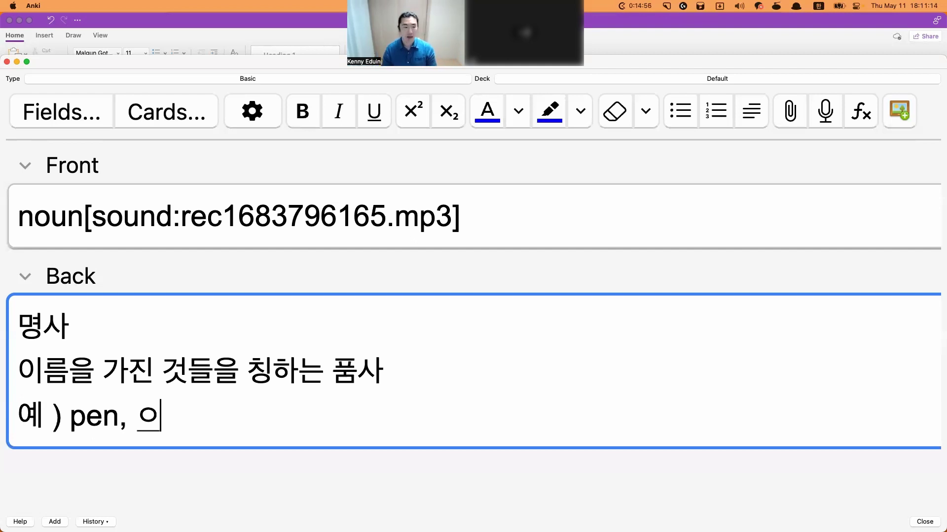
key(BackSpace)
key(ctrl+space)
text(door)
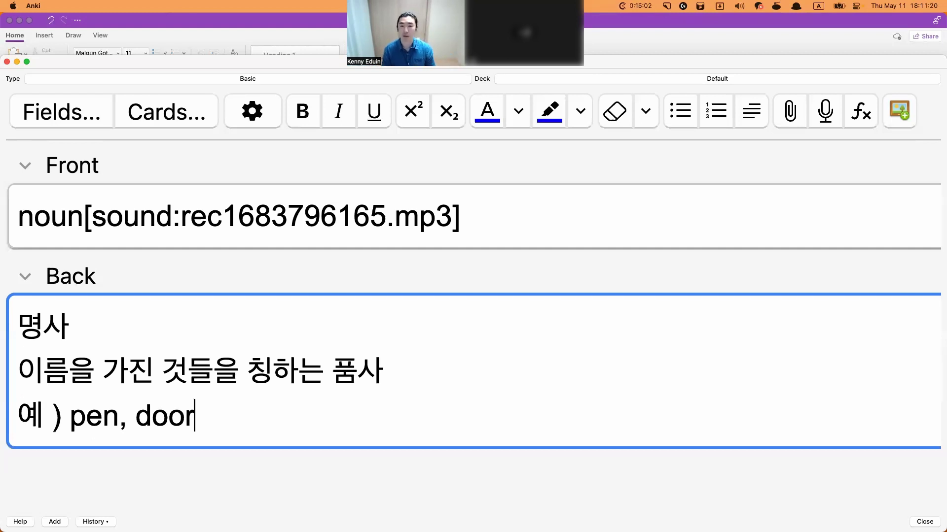
text(,)
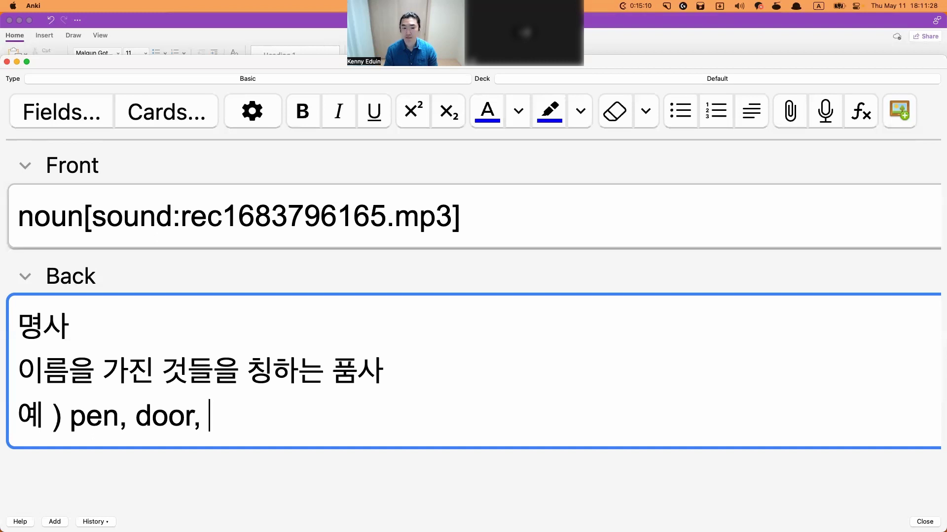
Step: Extend the example line in the Back field with "glasses, eraser"
text(glasse)
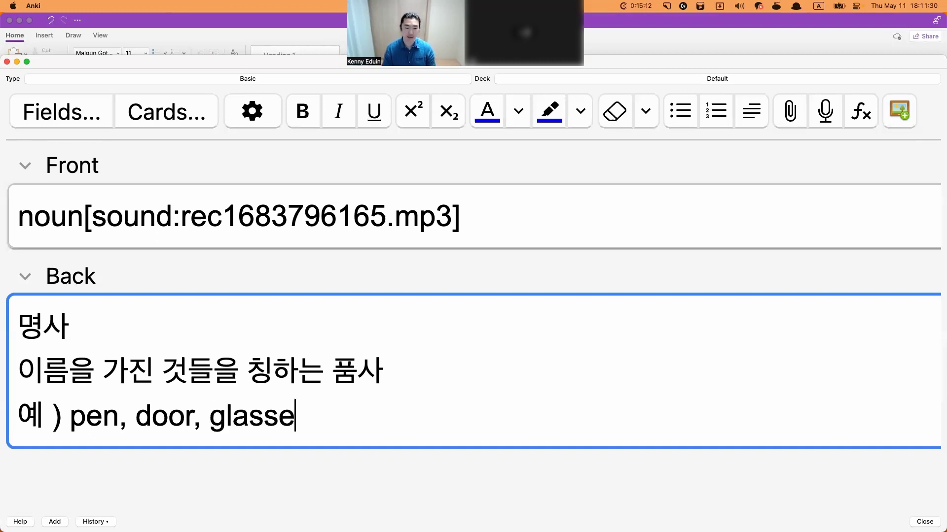
text(s,)
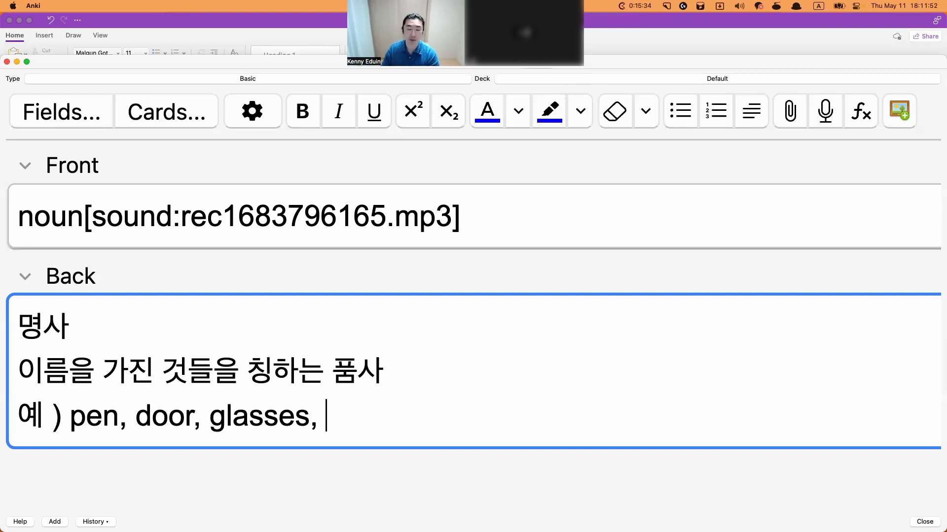
click(623, 92)
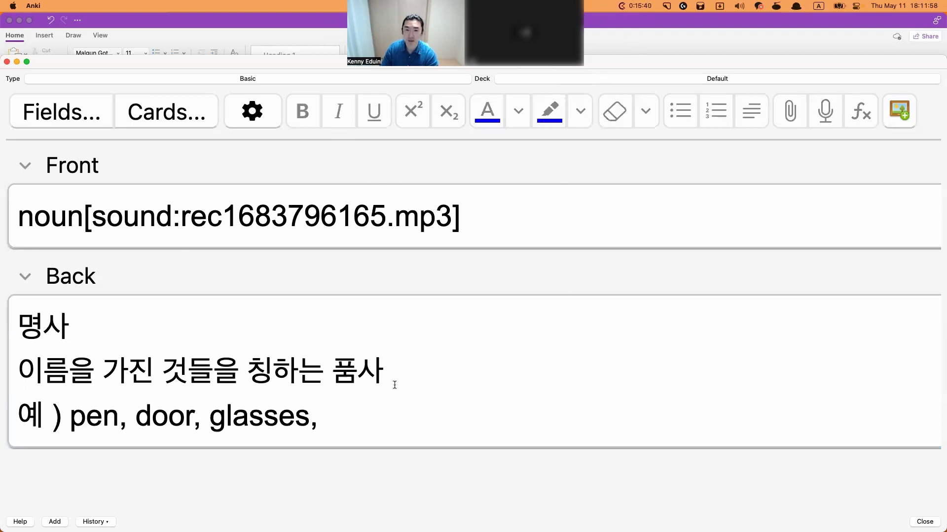
click(390, 409)
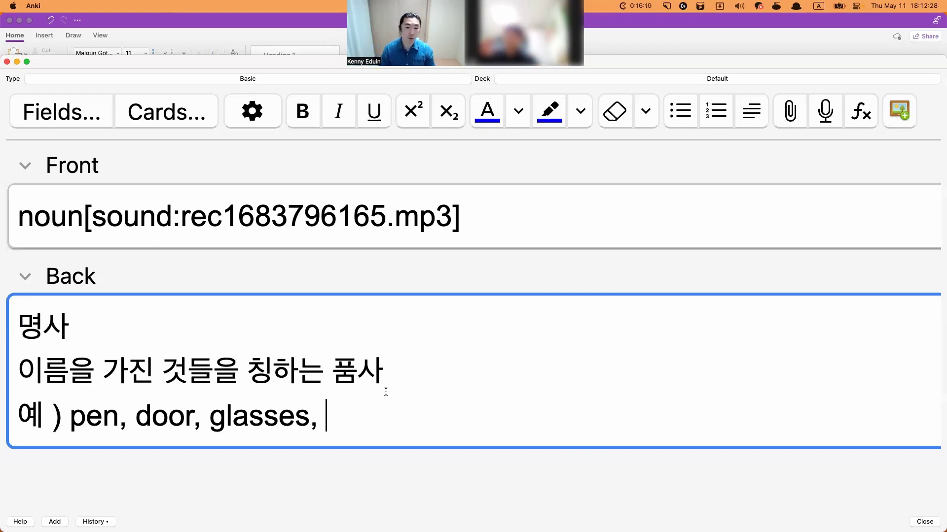
text(eraser)
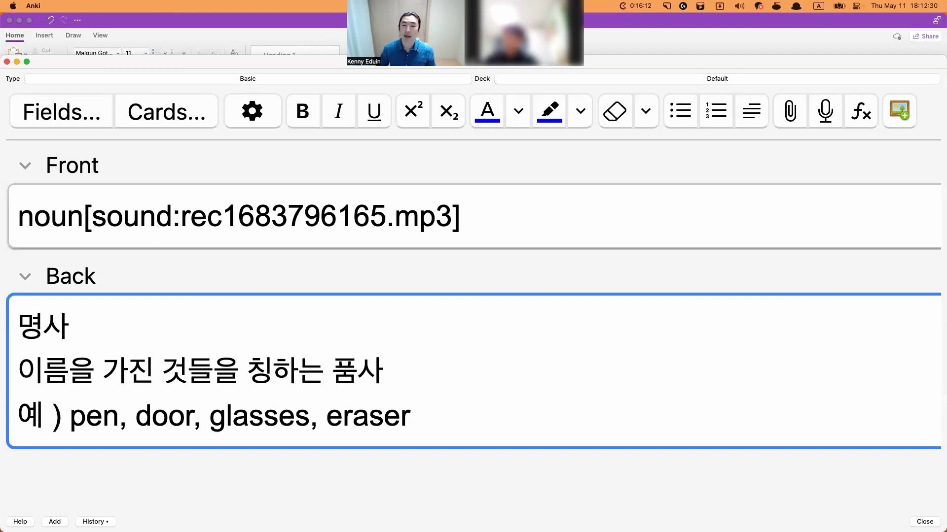
Step: Add the finished noun note to the deck
key(shift+Left)
key(shift+Left)
key(shift+Left)
key(shift+Left)
key(shift+Left)
key(shift+Left)
key(Right)
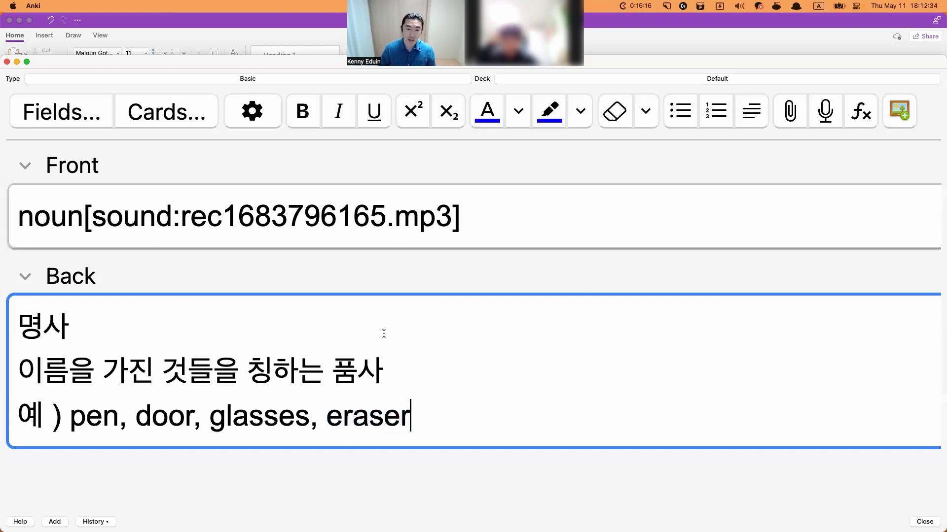
key(super+Return)
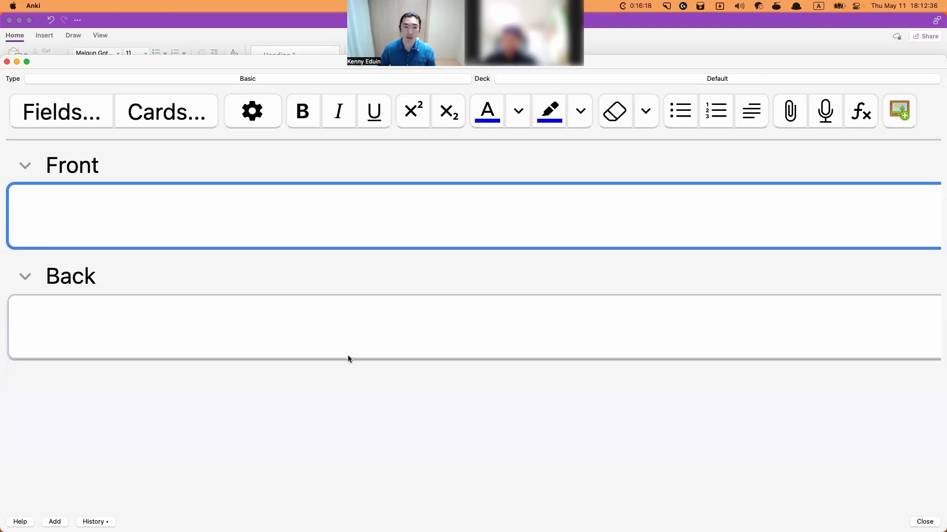
Step: Switch to OneNote and write "eraser" in a new text box in the empty area below the 과거분사 notes
key(ctrl+Up)
click(664, 418)
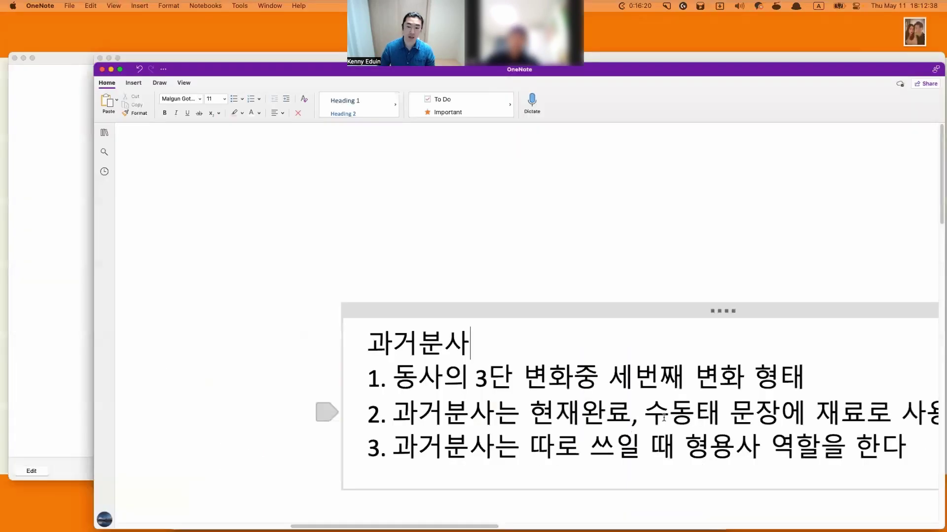
key(ctrl+Up)
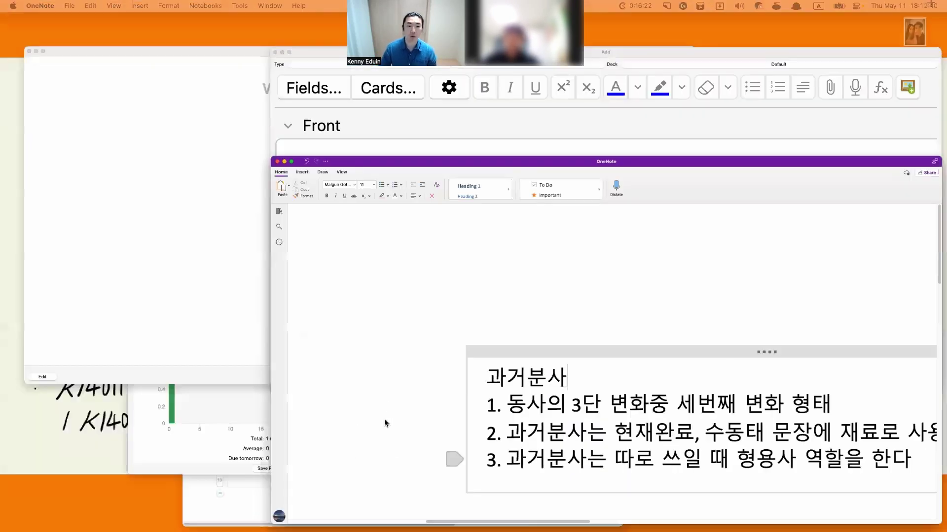
key(ctrl+Up)
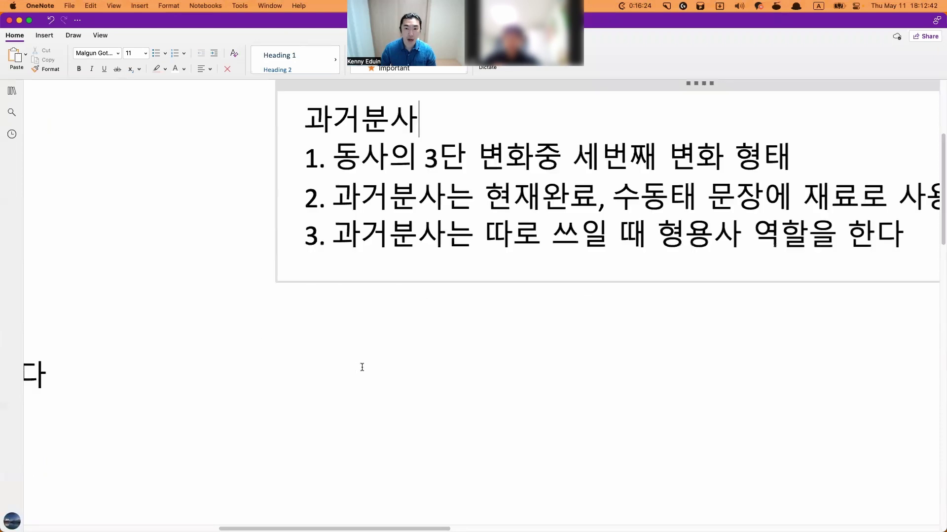
scroll(405, 370, down, 5)
click(525, 290)
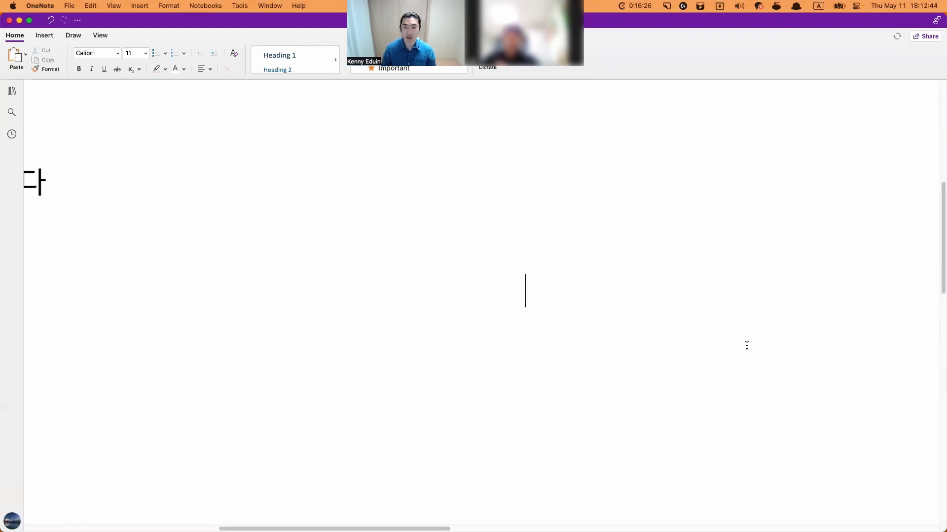
text(e)
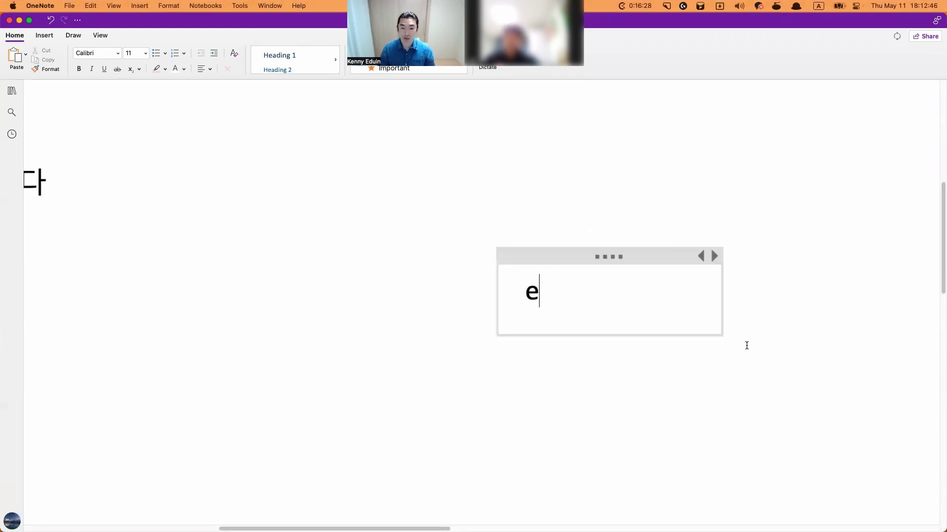
text(raser)
key(BackSpace)
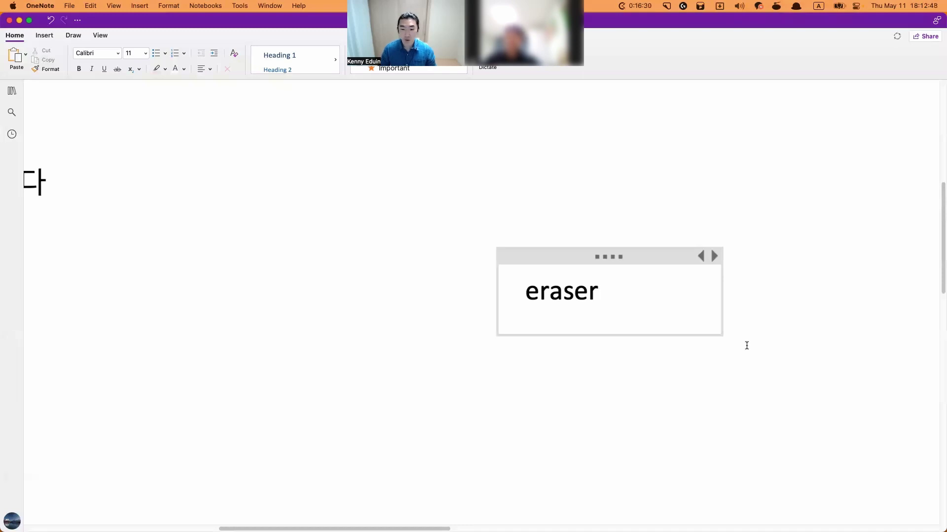
Step: Switch to Anki, fill Front with "eraser" and a voice recording, and set the note type to Basic (and reversed card)
key(super+Tab)
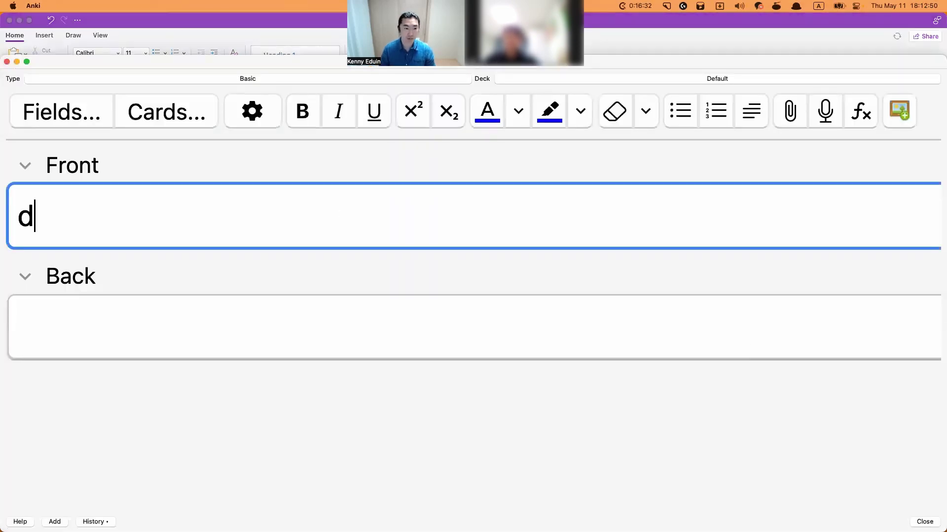
text(raser)
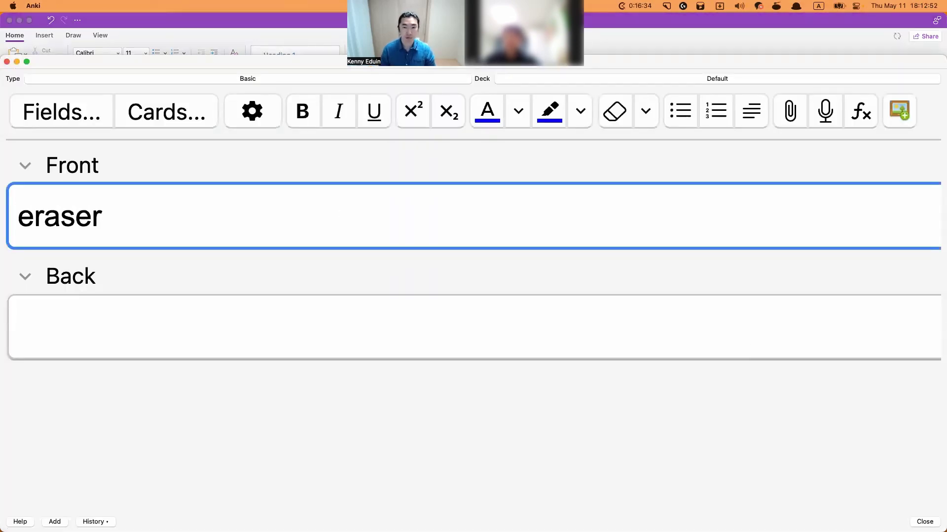
key(F5)
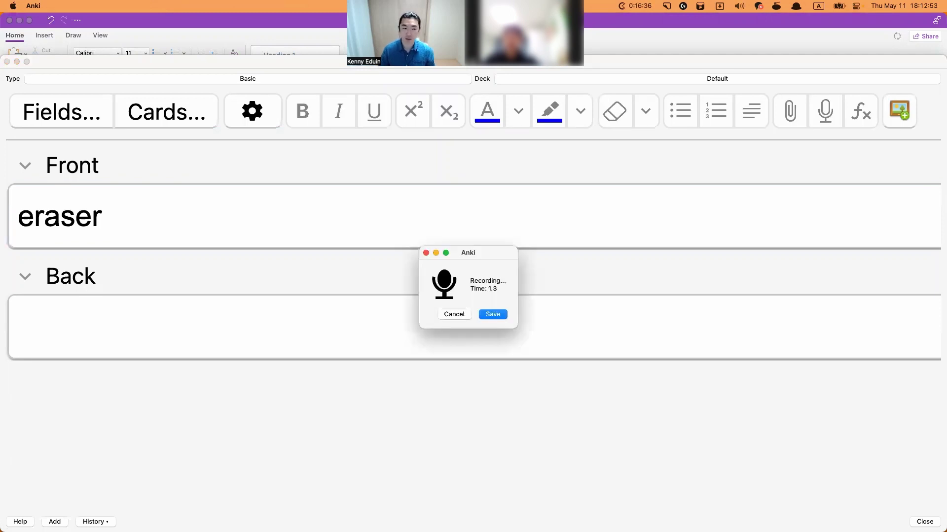
key(Return)
click(250, 81)
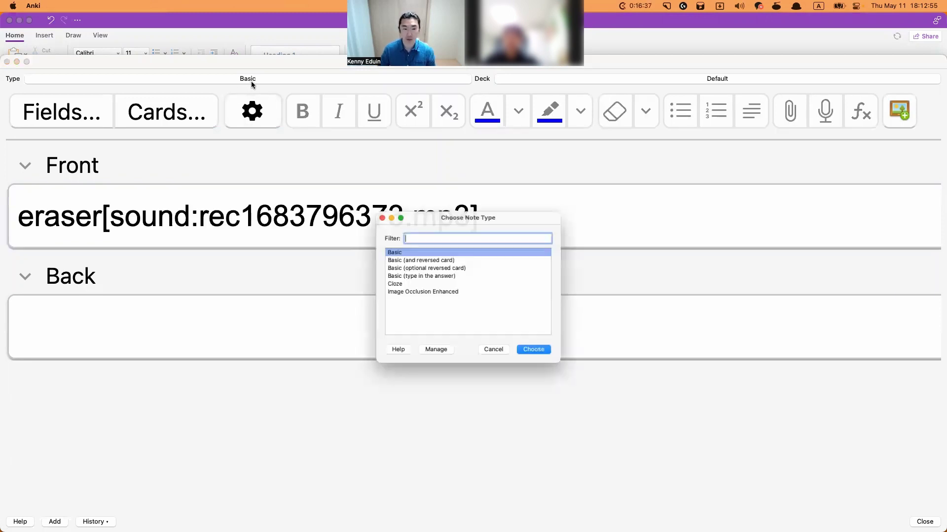
double_click(417, 259)
Step: Fill the eraser note's Back with "지우개" and add the note to the deck
click(313, 340)
text(s)
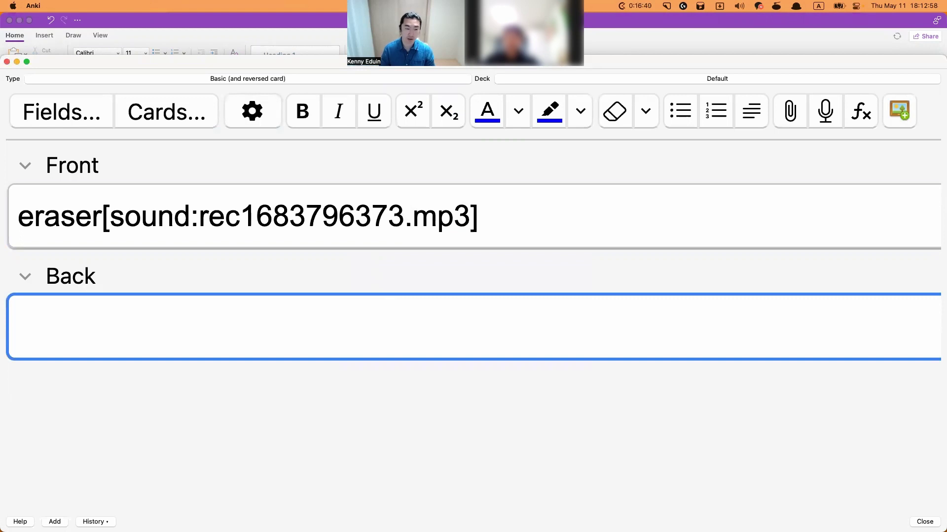
key(ctrl+space)
text(지우개)
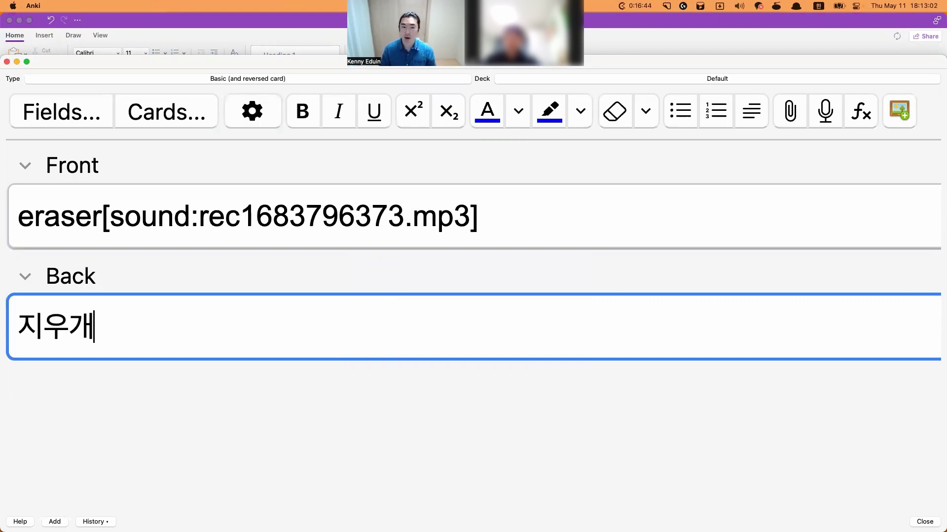
key(super+Return)
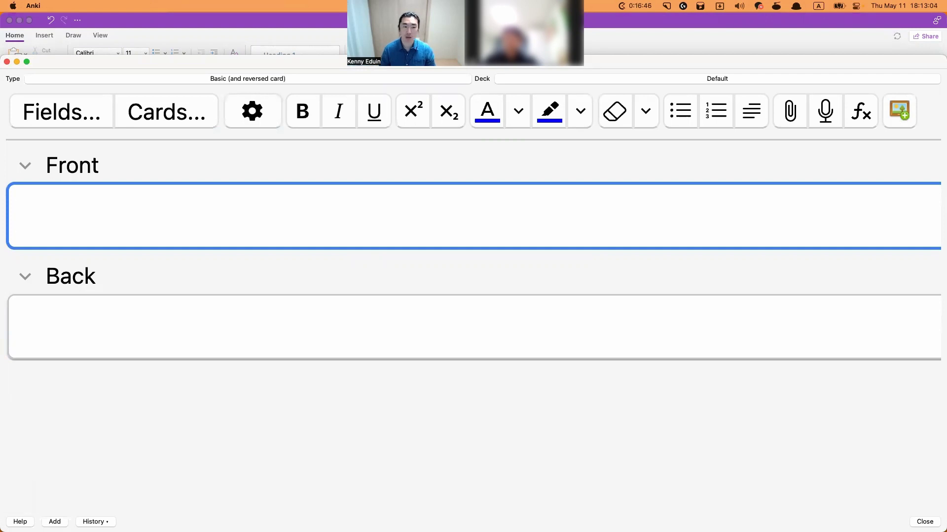
Step: Fill the new note's Front with "expensive" followed by a voice recording
text(expensive)
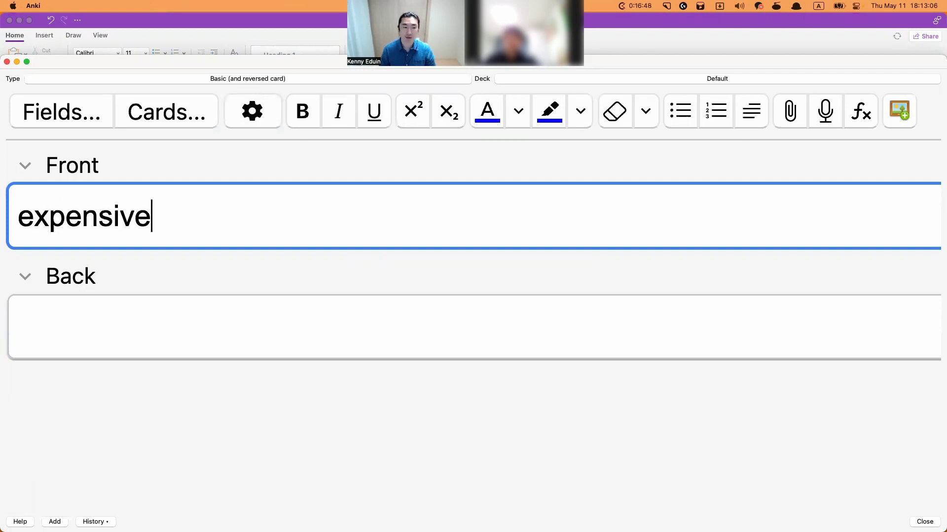
key(F5)
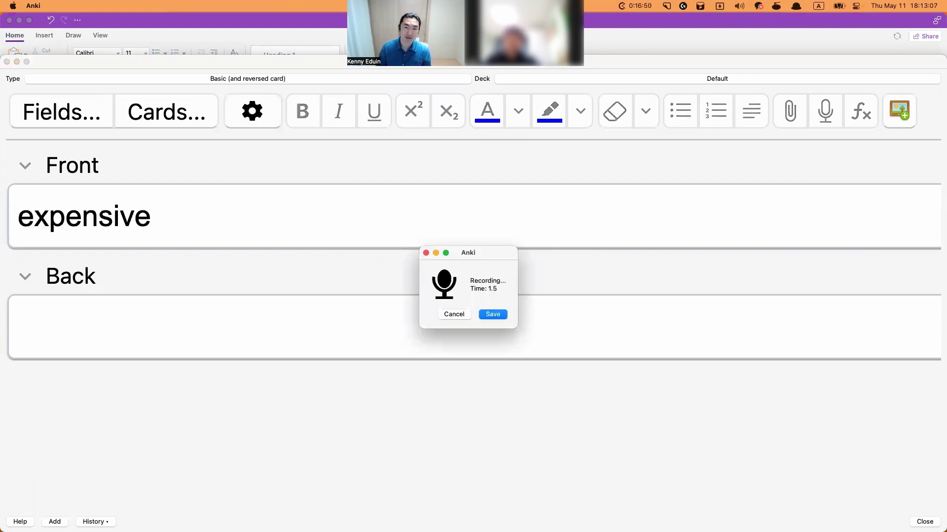
key(Return)
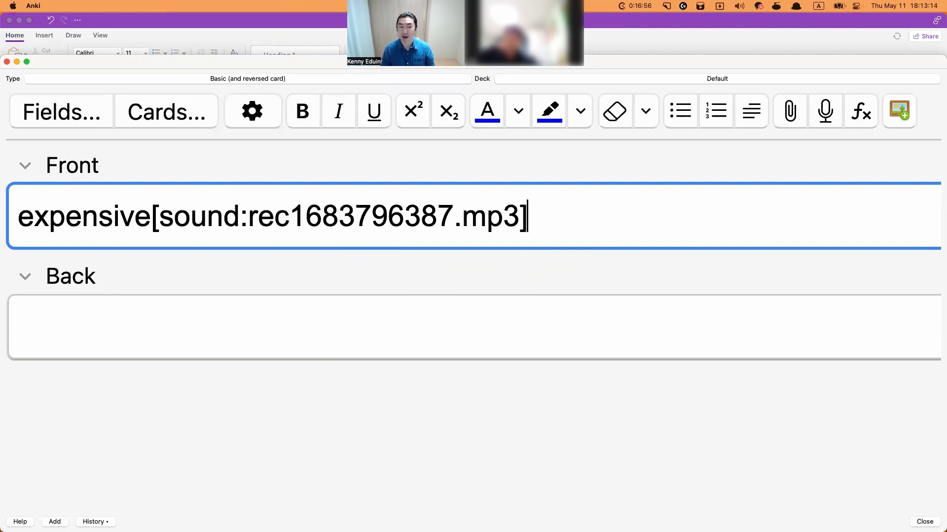
Step: Fill the expensive note's Back with "비싼" and add the note to the deck
click(19, 327)
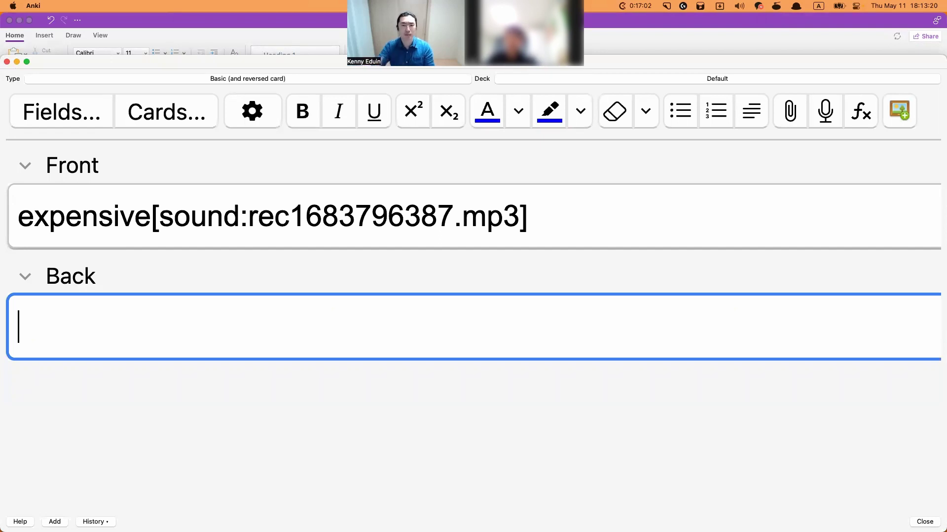
text(ㅂㅣ싼)
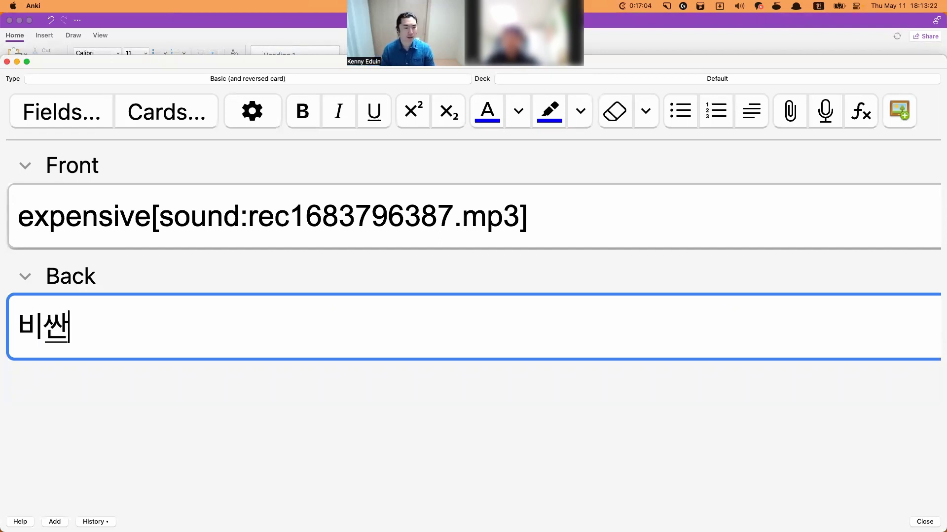
key(super+Return)
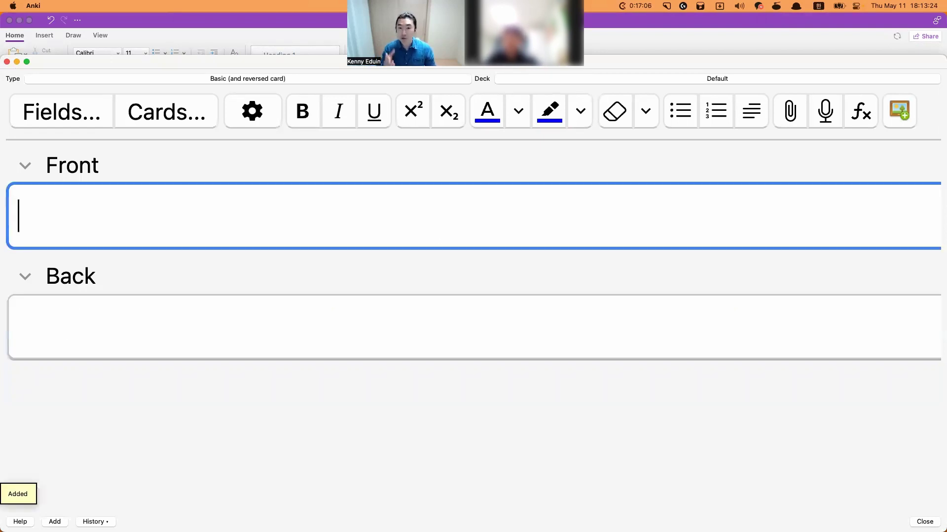
Step: Switch to OneNote and write "expensive eraser" in a new text box below the word "eraser"
key(ctrl+Up)
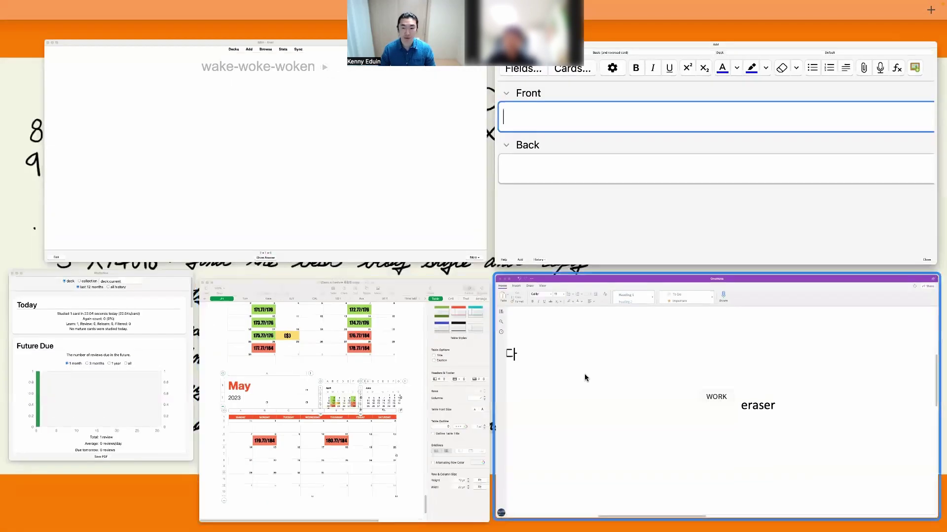
click(585, 377)
scroll(447, 449, down, 3)
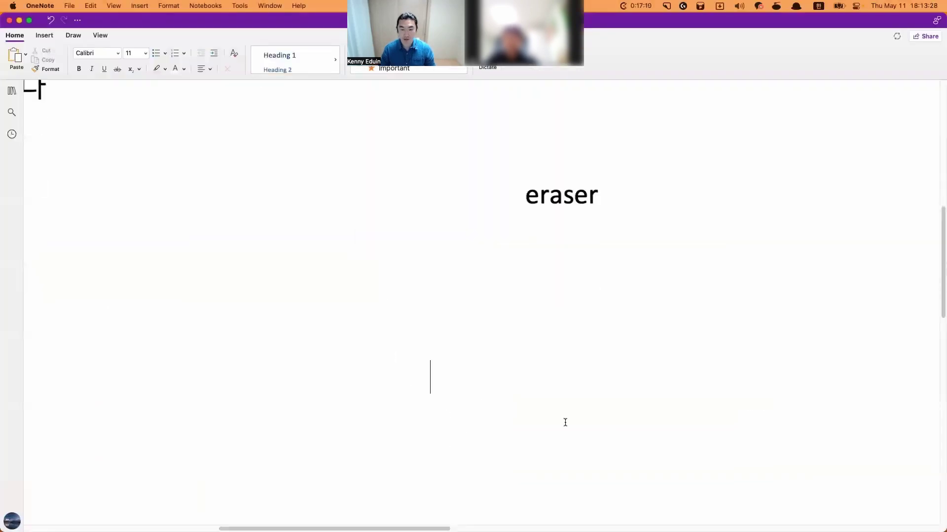
text(exp)
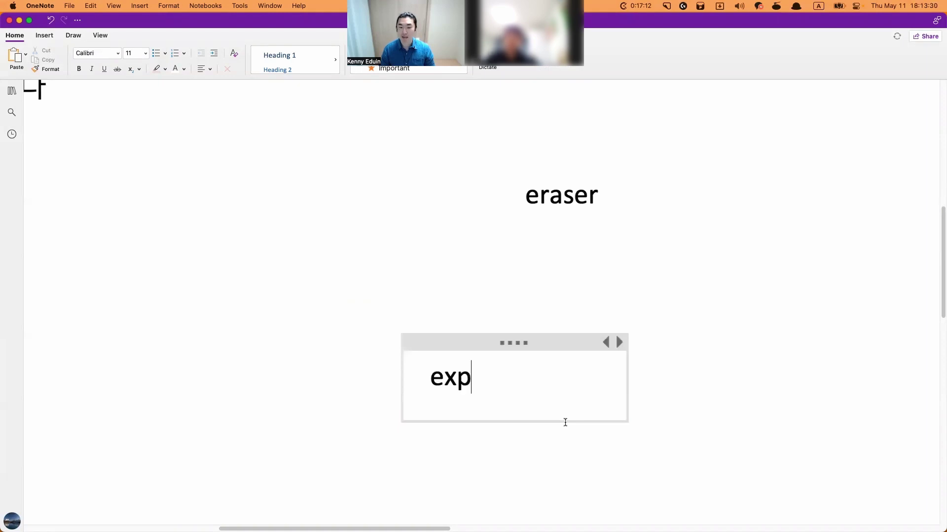
text(ensive eraser)
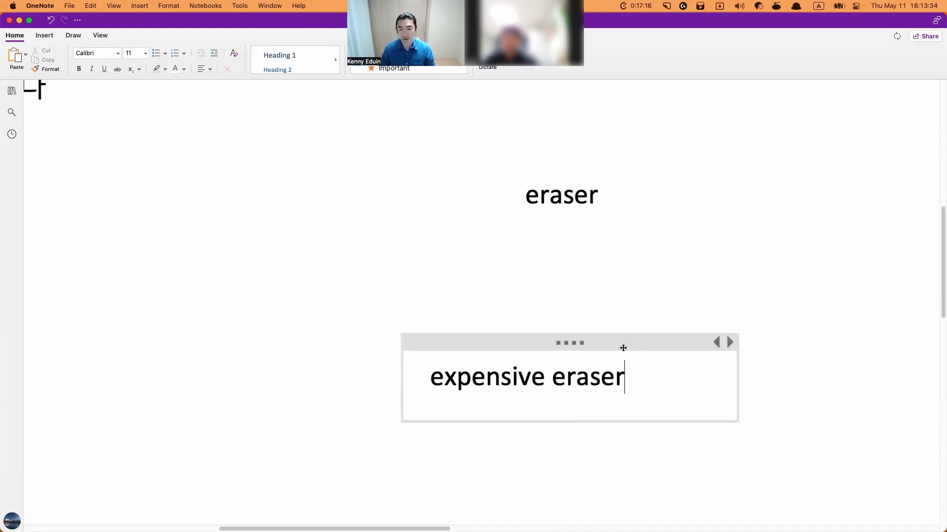
Step: Move the "expensive eraser" text box up and to the left on the page, and search Google Images for "expensive eraser"
drag(623, 346, 498, 302)
key(alt+space)
text(img expensiv)
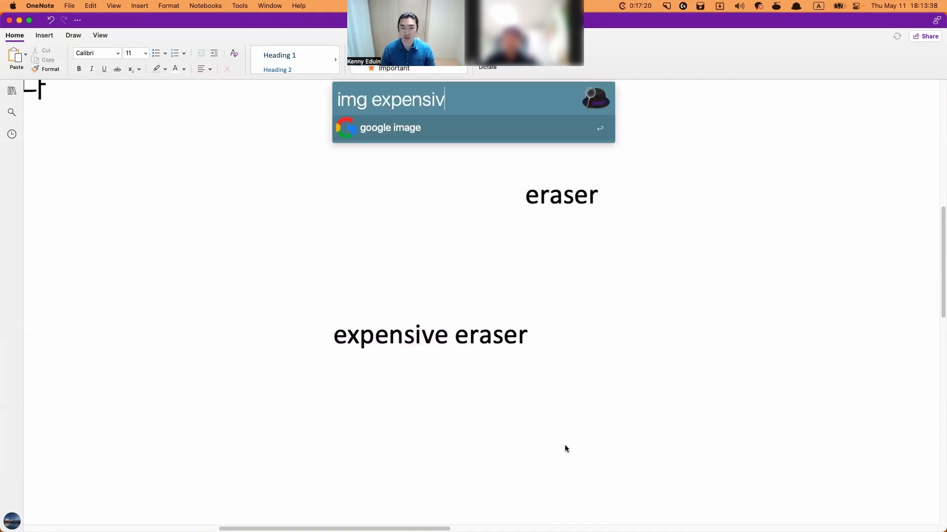
text(e eraser)
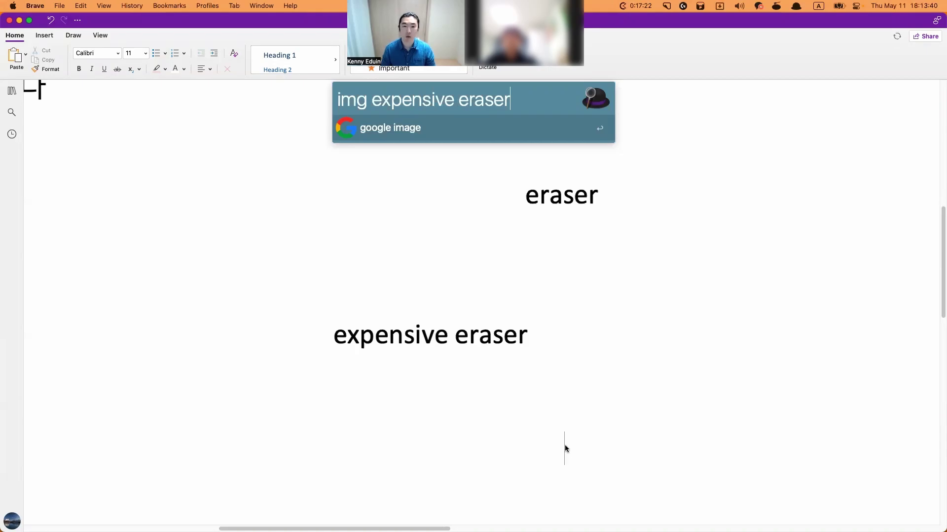
key(Return)
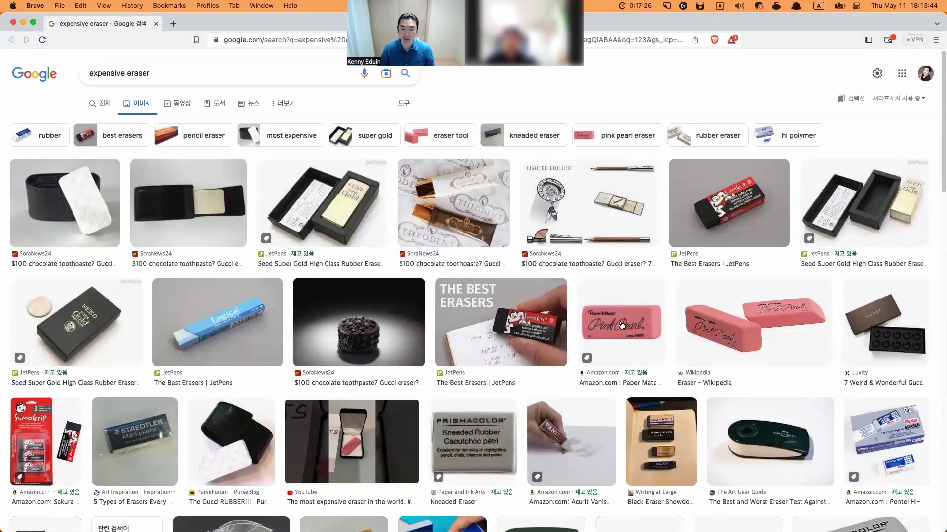
Step: Browse the image results and preview The Art Gear Guide's picture of the green Faber-Castell eraser
scroll(633, 434, down, 1)
scroll(634, 434, up, 1)
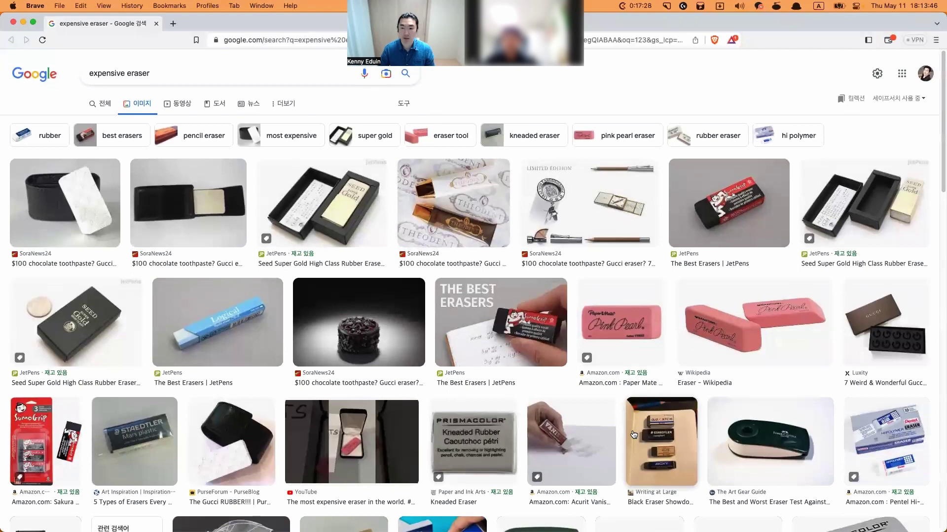
scroll(634, 433, down, 3)
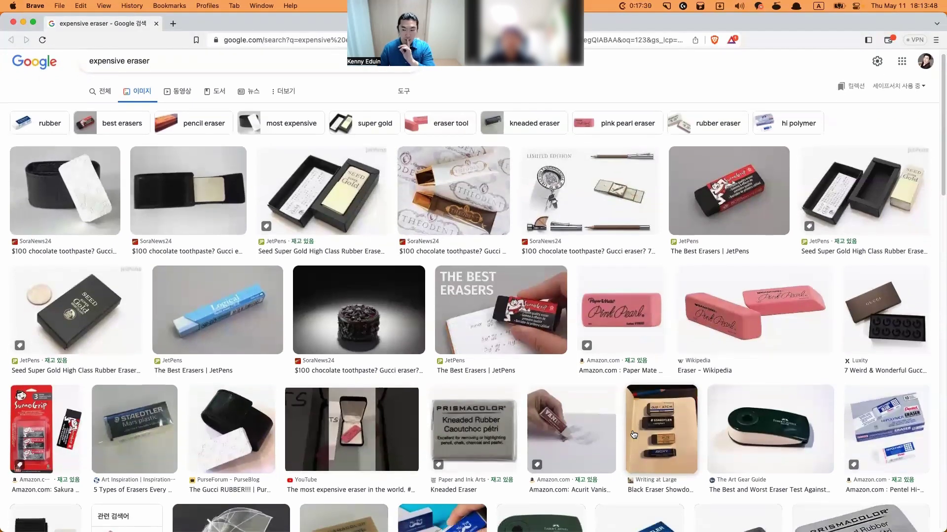
click(791, 408)
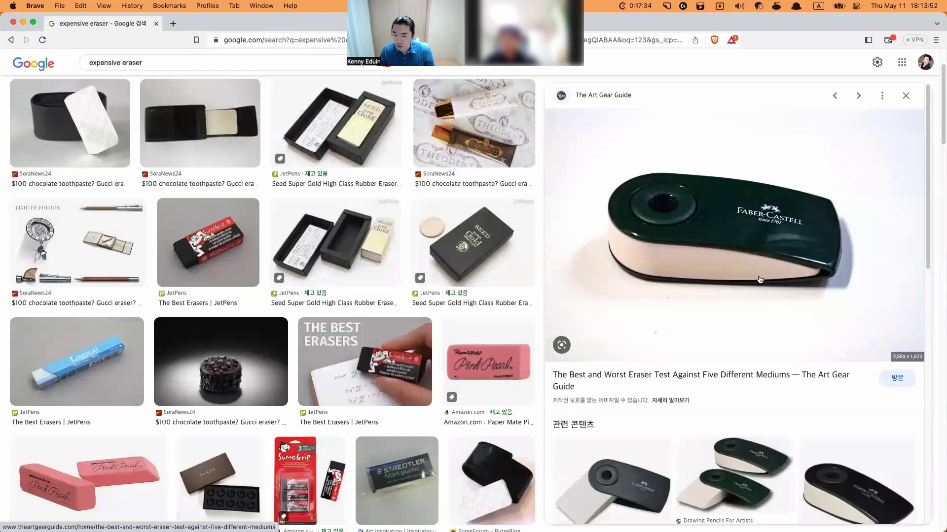
click(759, 280)
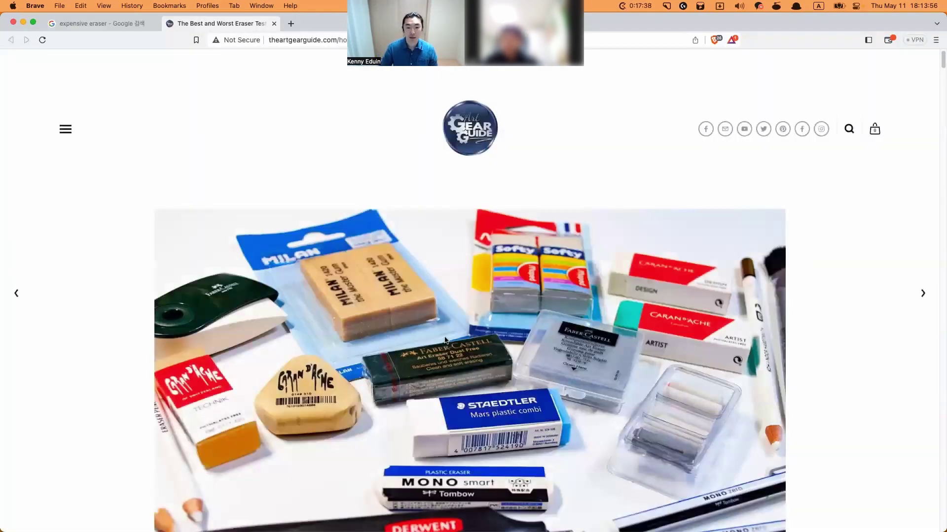
scroll(445, 341, down, 10)
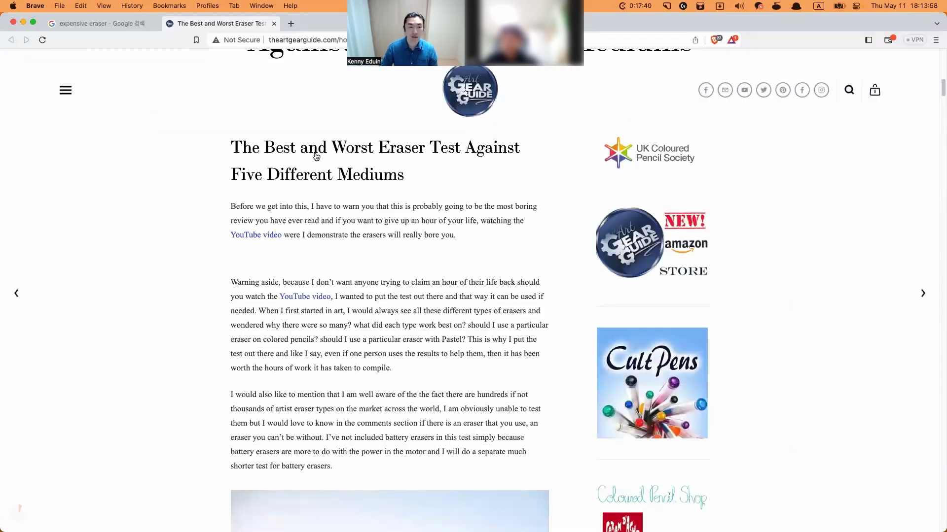
key(super+w)
Step: Preview the related Carpe Diem Markers image of the Faber-Castell eraser and copy a screenshot of the picture
click(735, 444)
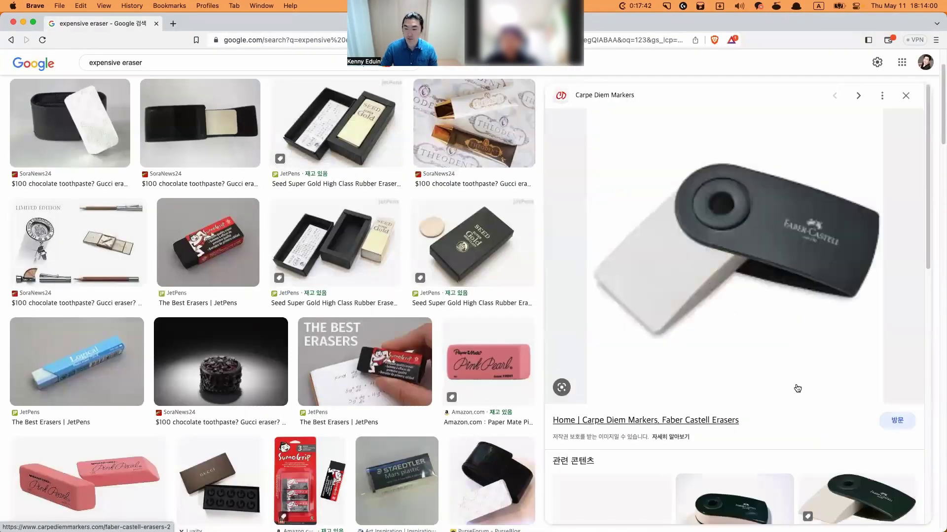
right_click(797, 289)
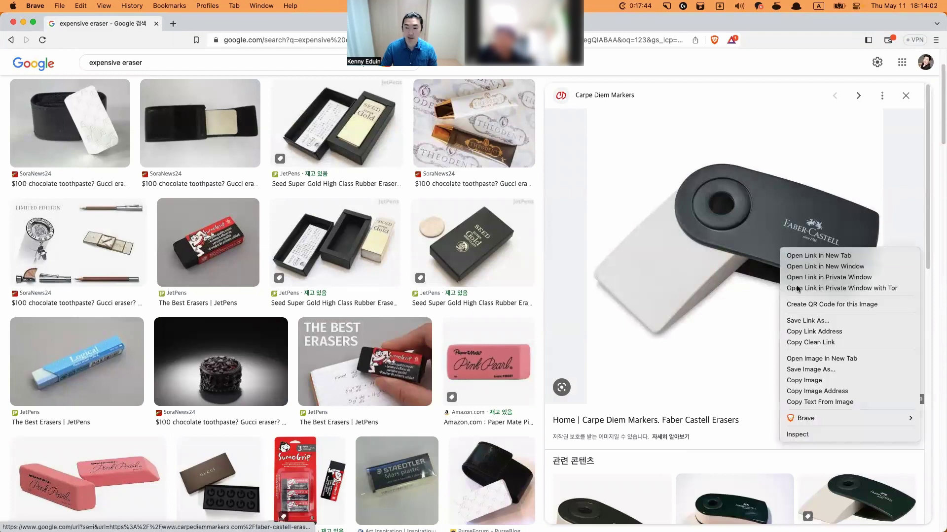
click(556, 420)
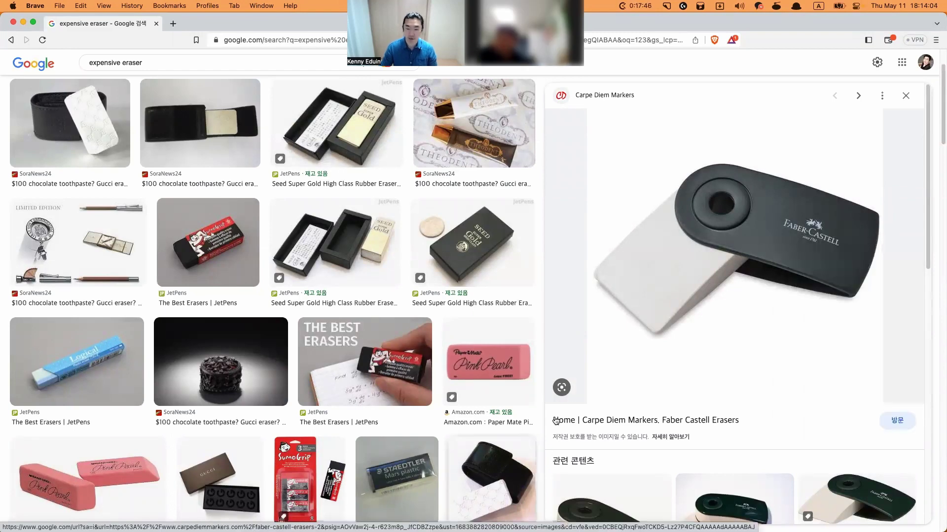
key(super+shift+4)
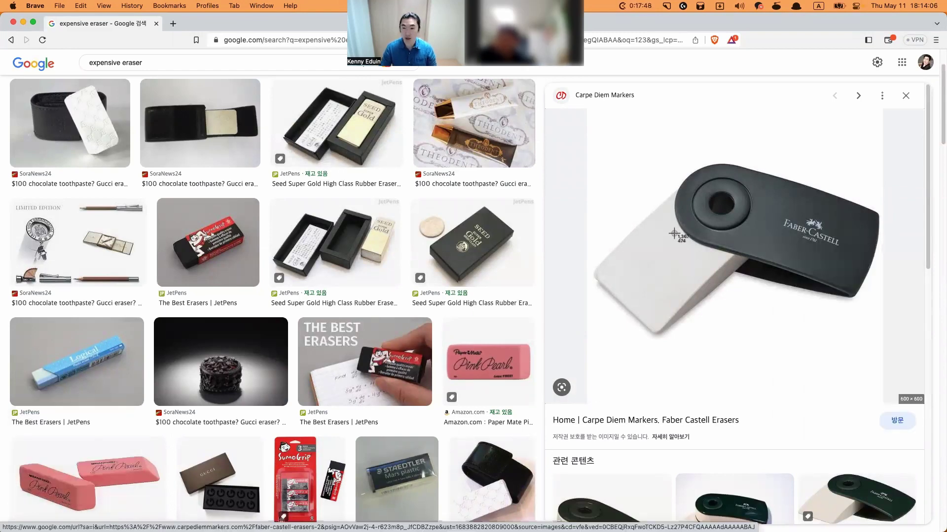
drag(590, 147, 882, 352)
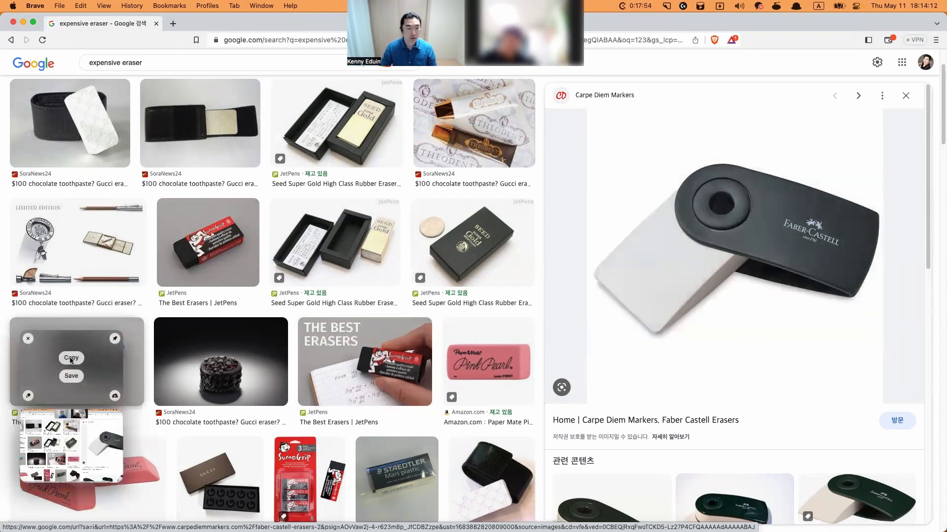
click(71, 359)
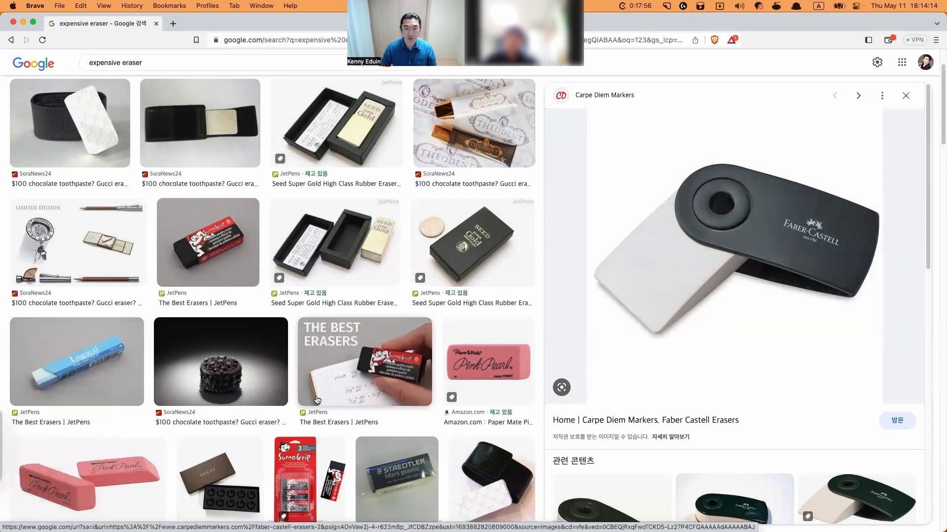
Step: Switch to OneNote and paste the copied eraser picture on a new line below "expensive eraser"
key(ctrl+Up)
click(592, 379)
click(545, 347)
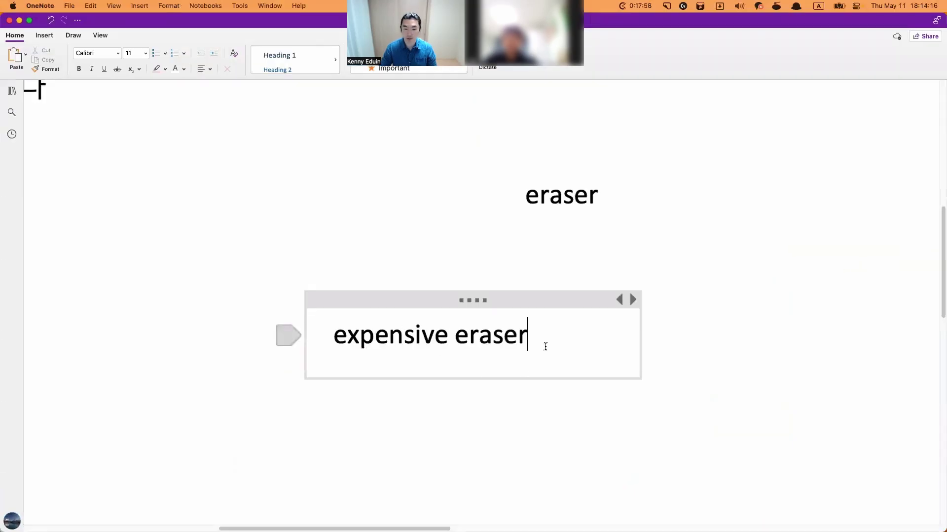
key(Return)
key(super+v)
click(492, 211)
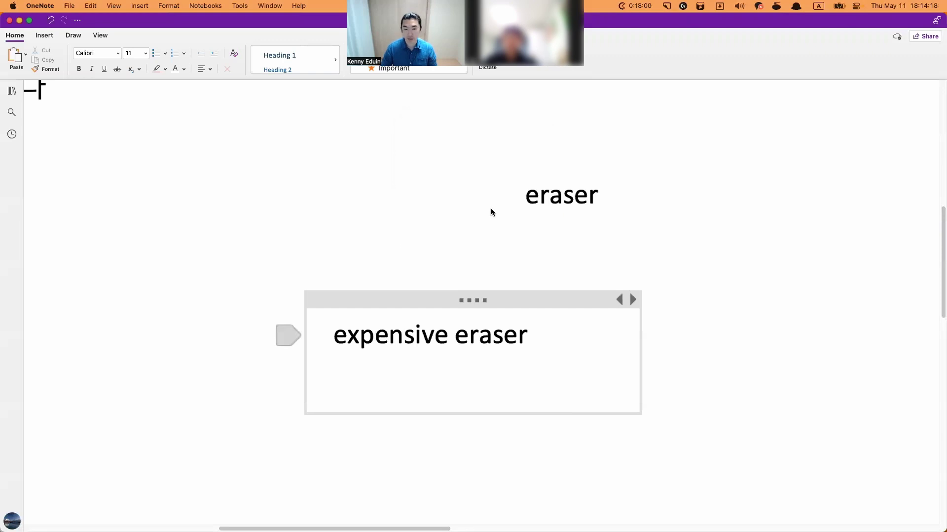
click(488, 213)
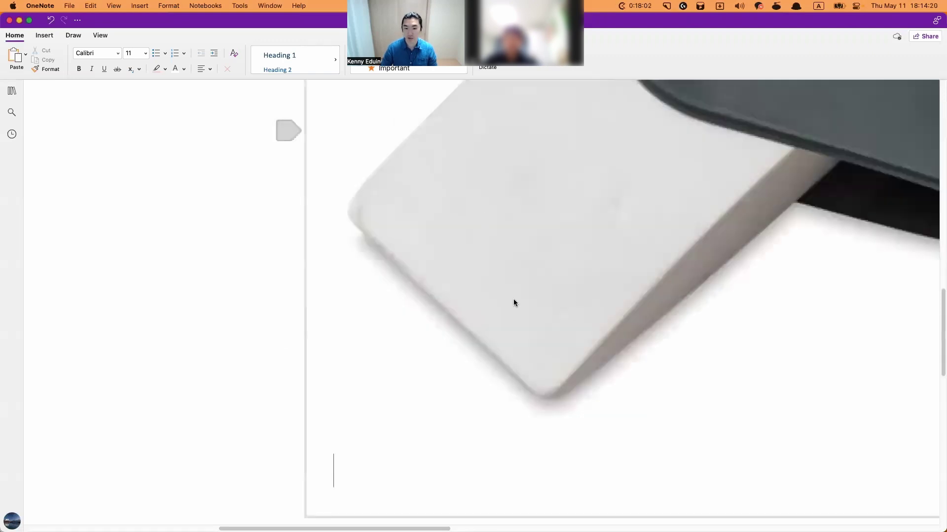
Step: Shrink the pasted eraser picture to about the width of the "expensive eraser" text
scroll(513, 299, up, 10)
scroll(513, 300, down, 5)
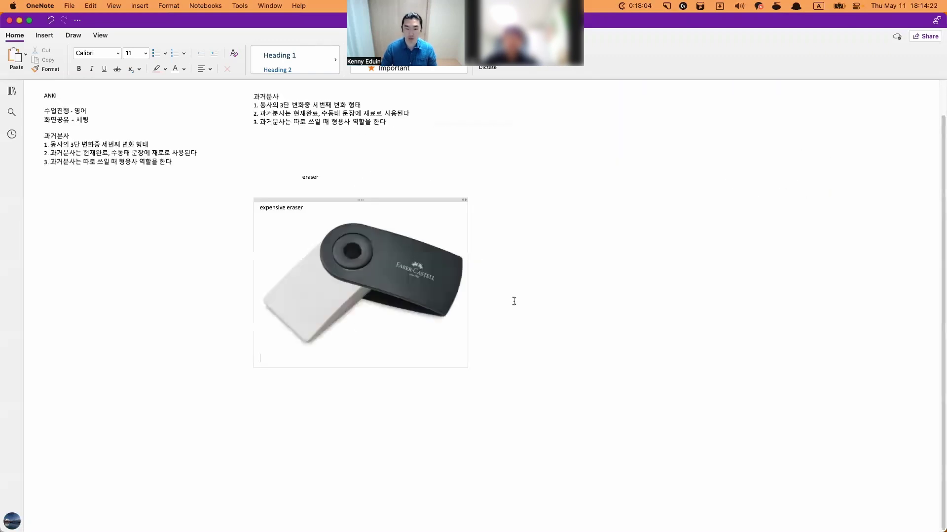
click(463, 355)
mouse_move(464, 357)
mouse_down()
mouse_move(293, 238)
mouse_move(455, 352)
mouse_up()
Step: Write "noun - 이름을 가졌음" in a new text box and place it above and slightly right of "expensive eraser"
scroll(507, 437, up, 5)
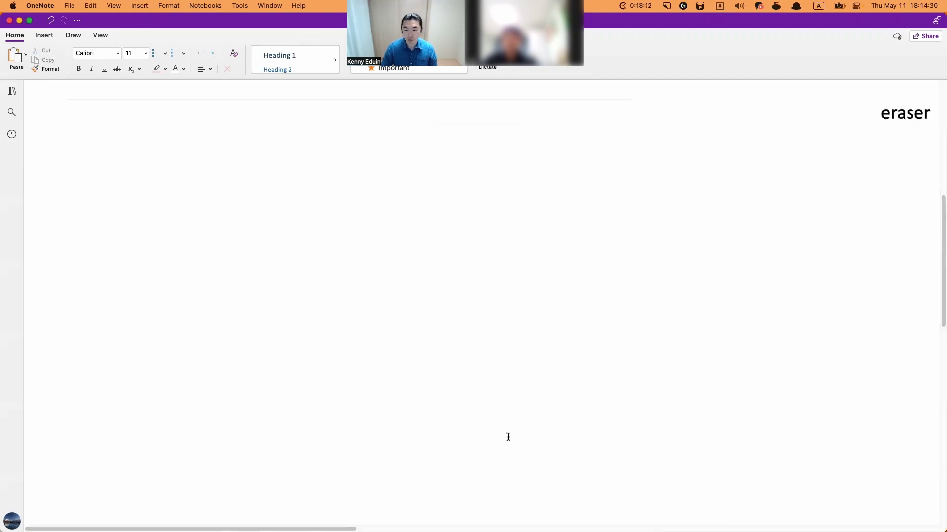
scroll(508, 437, right, 10)
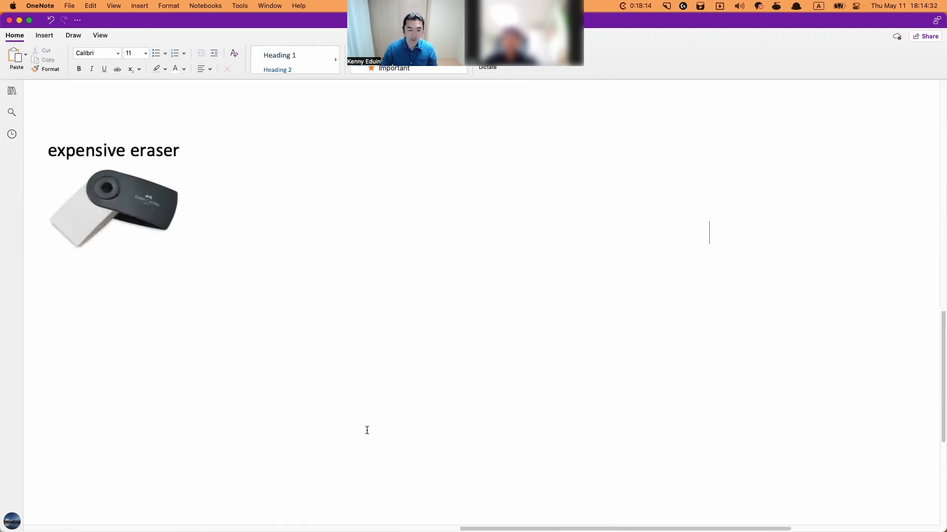
scroll(298, 406, up, 5)
scroll(298, 406, left, 6)
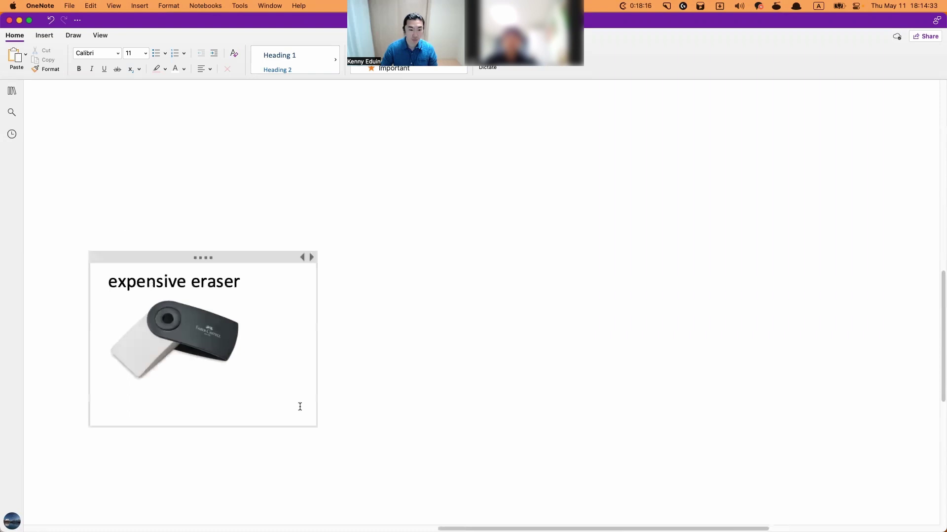
click(556, 311)
text(noun)
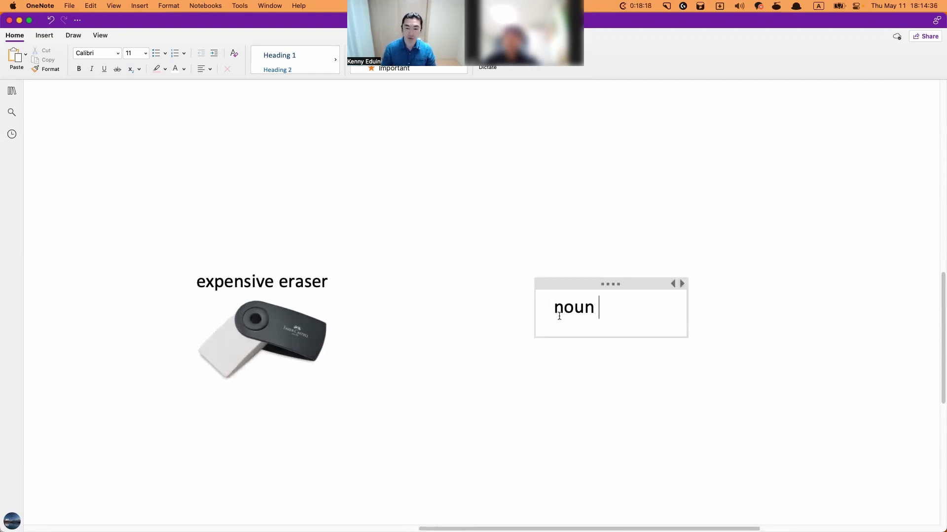
text( -)
key(ctrl+space)
text(이름을 가졌음)
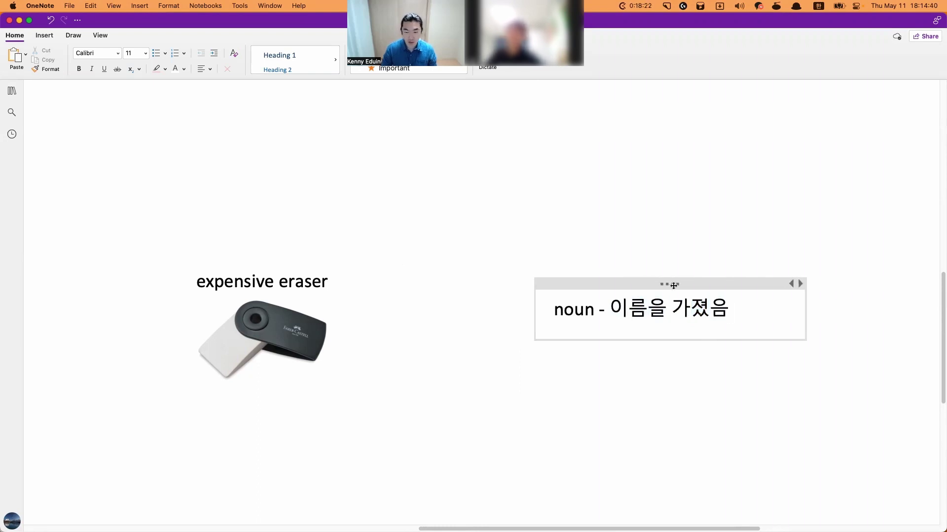
drag(669, 284, 434, 178)
Step: Write "이름을 가진 것을 설명함" in a new text box to the right of the eraser picture
click(558, 306)
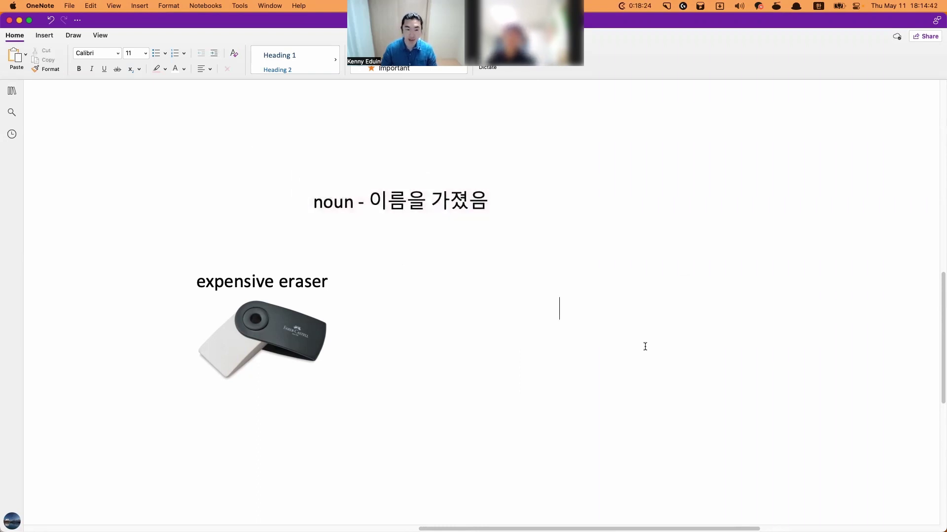
key(ctrl+space)
text(s)
key(BackSpace)
key(ctrl+space)
text(이름)
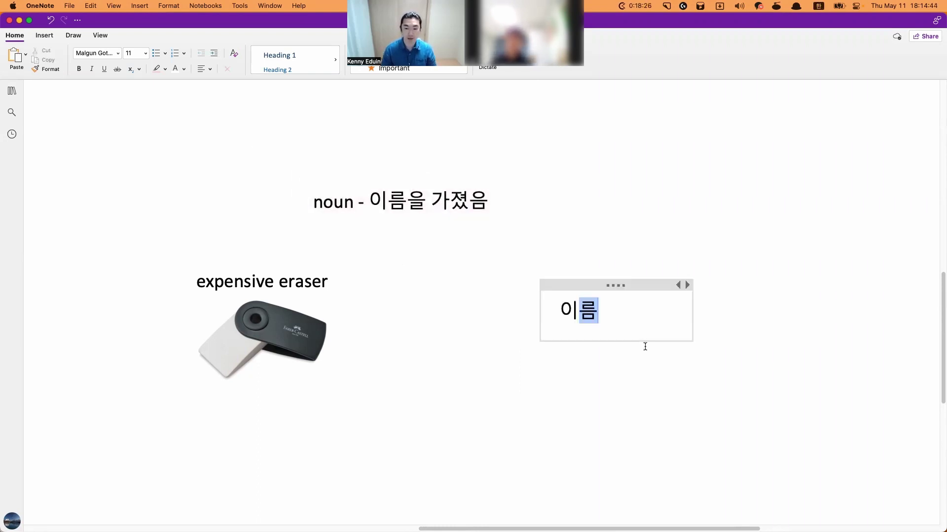
text(을 가진 거ㅅ을 설명함)
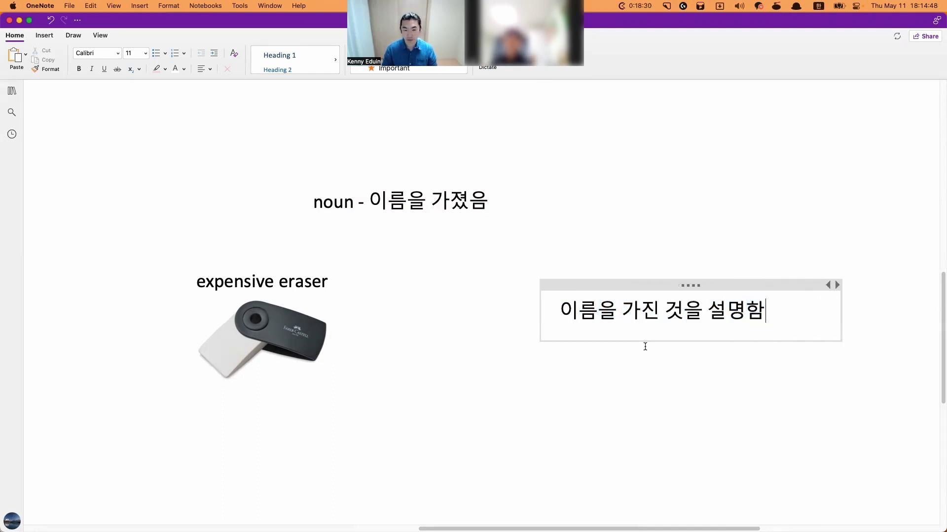
Step: Append "- adjective - 형용사" to the line "이름을 가진 것을 설명함"
text( -)
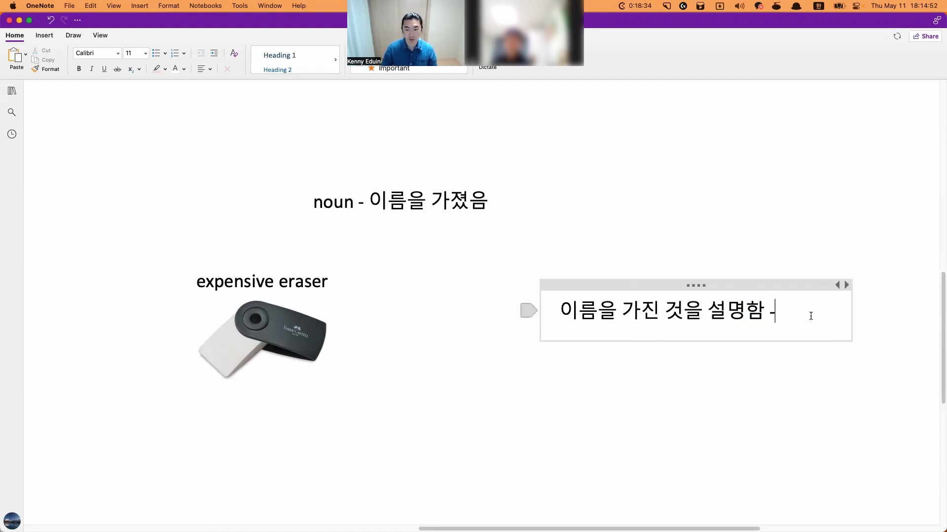
text( ㅁ)
key(BackSpace)
key(ctrl+space)
text(adje)
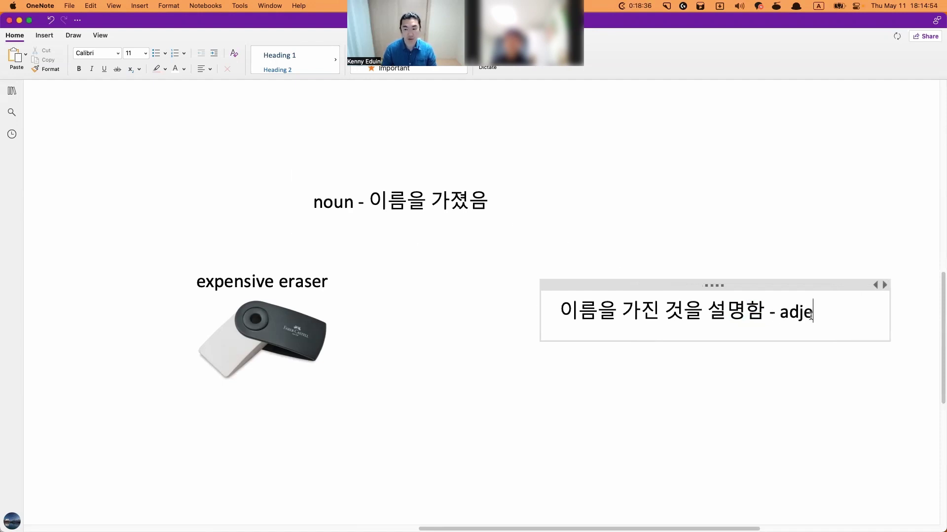
text(ctive)
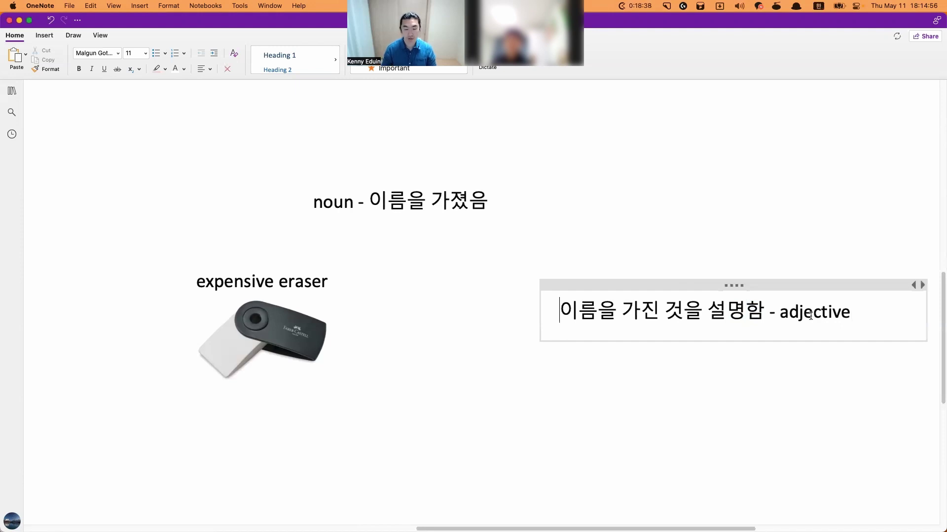
text( ㄴ)
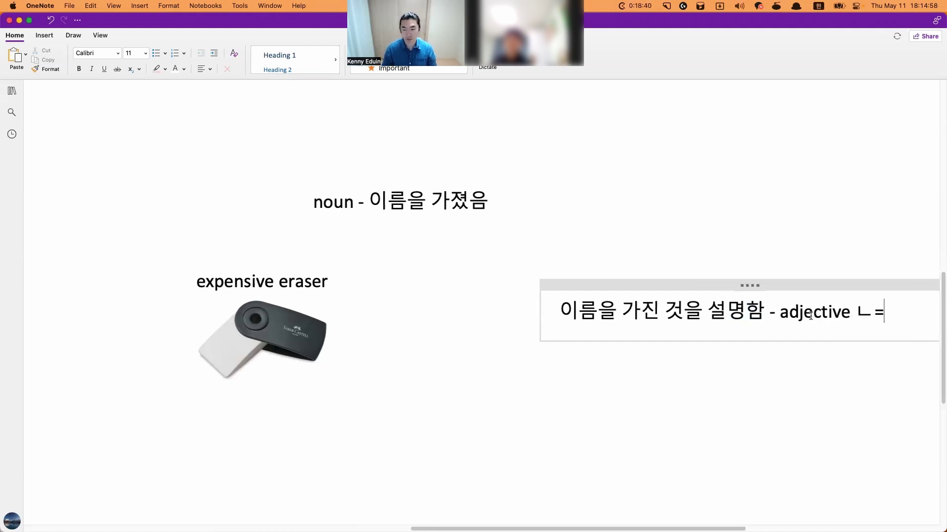
key(BackSpace)
text(- 형용사)
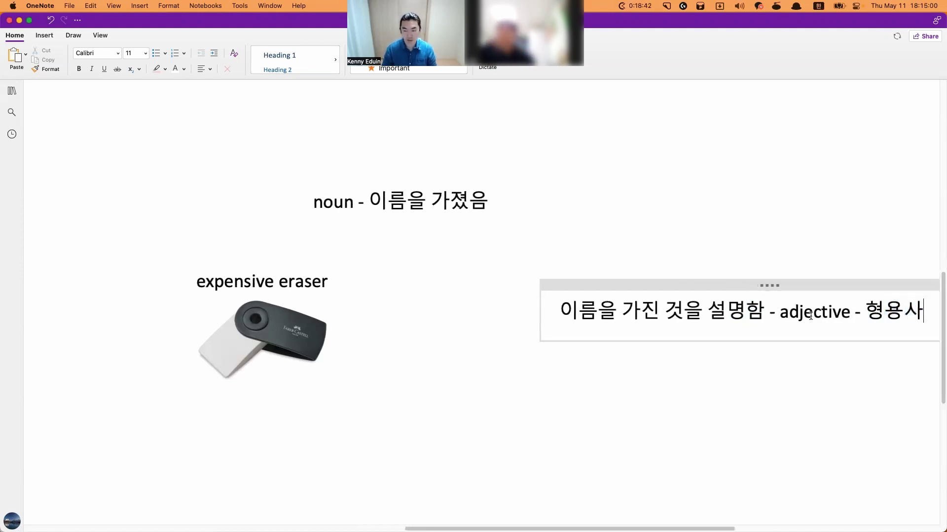
Step: Arrange the adjective text box to the left of the noun text box, both above "expensive eraser" without overlapping text
drag(769, 286, 131, 174)
scroll(494, 255, left, 6)
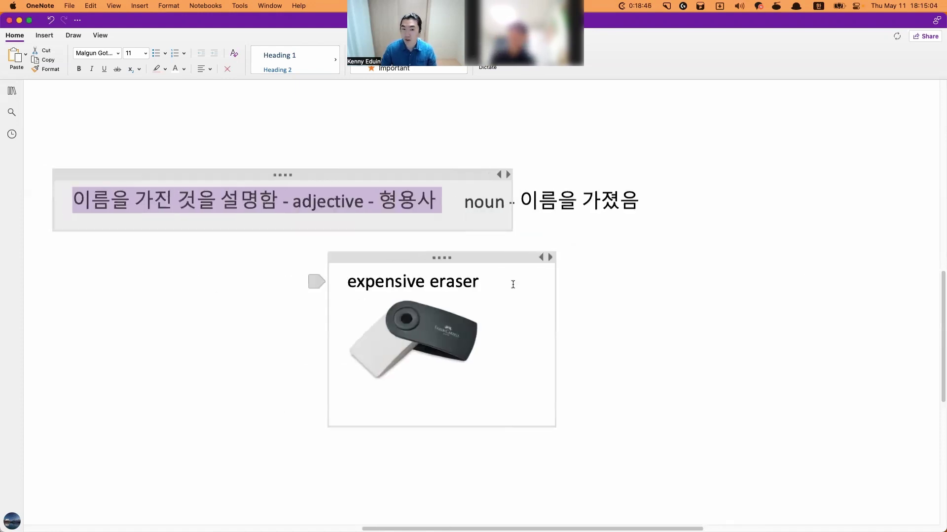
click(655, 290)
drag(288, 175, 262, 181)
drag(606, 173, 595, 177)
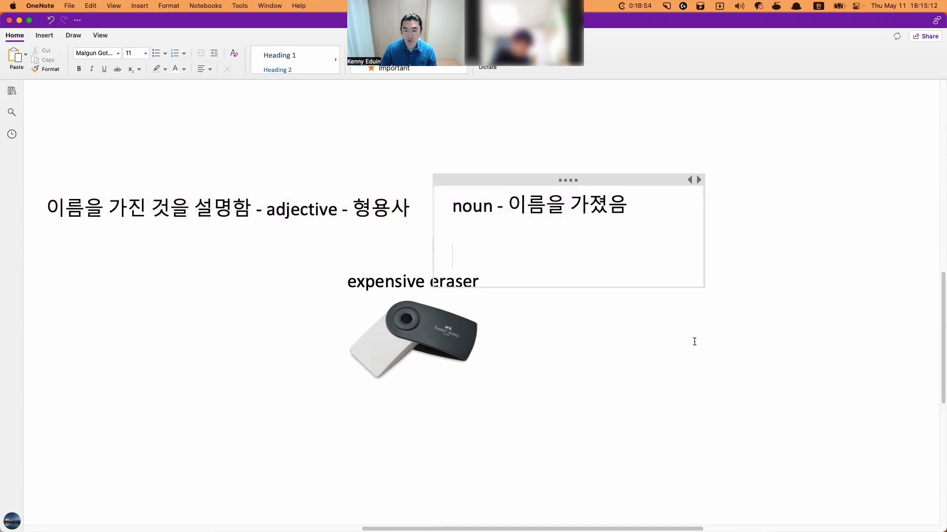
Step: Enlarge the eraser picture below "expensive eraser" to about twice its width
click(767, 407)
click(430, 350)
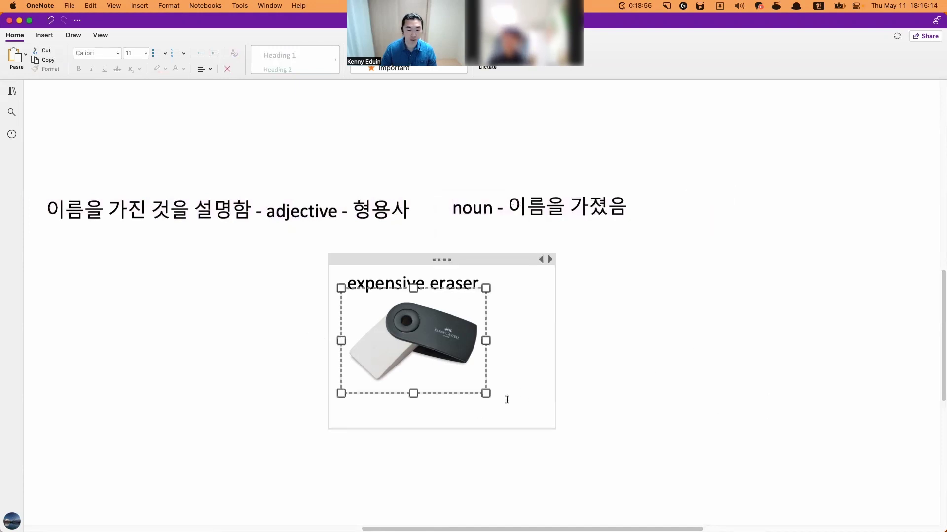
drag(486, 393, 626, 492)
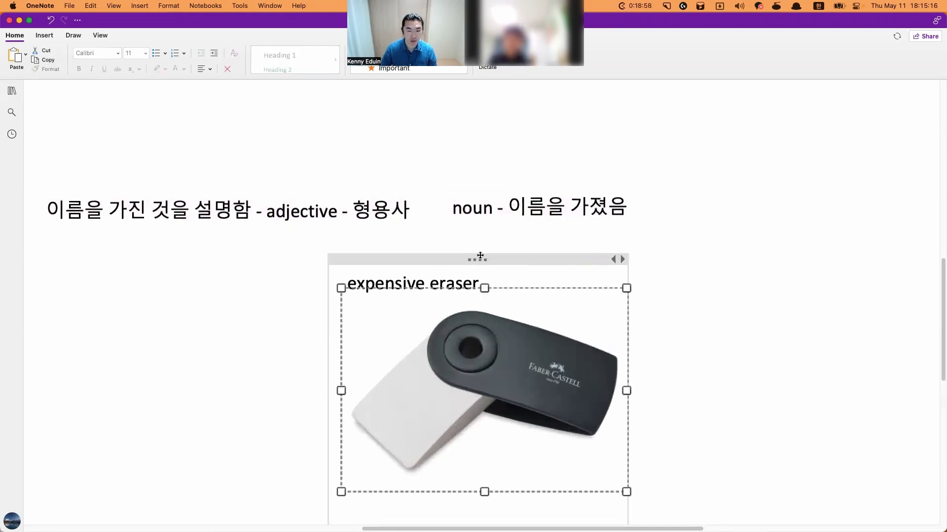
Step: Move the "expensive eraser" text box with its picture slightly down, leaving more space below the adjective and noun lines
drag(480, 255, 469, 279)
click(796, 329)
click(710, 304)
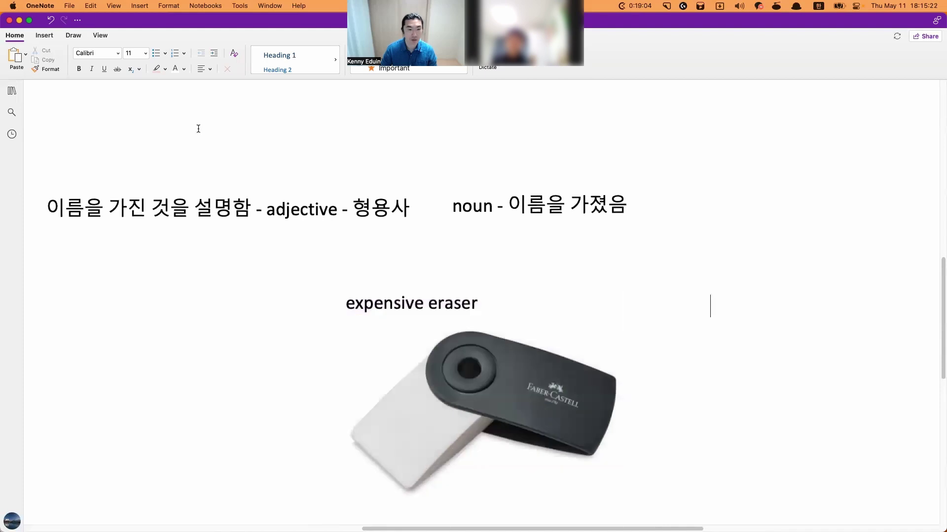
Step: Draw two arrows, one from "expensive" up to "adjective" and one from "eraser" up to "noun"
click(44, 35)
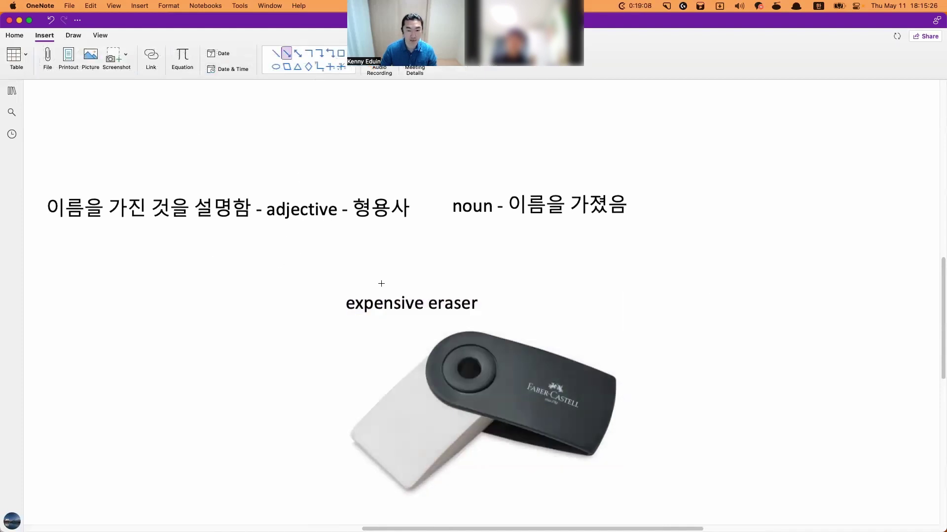
drag(363, 275, 320, 229)
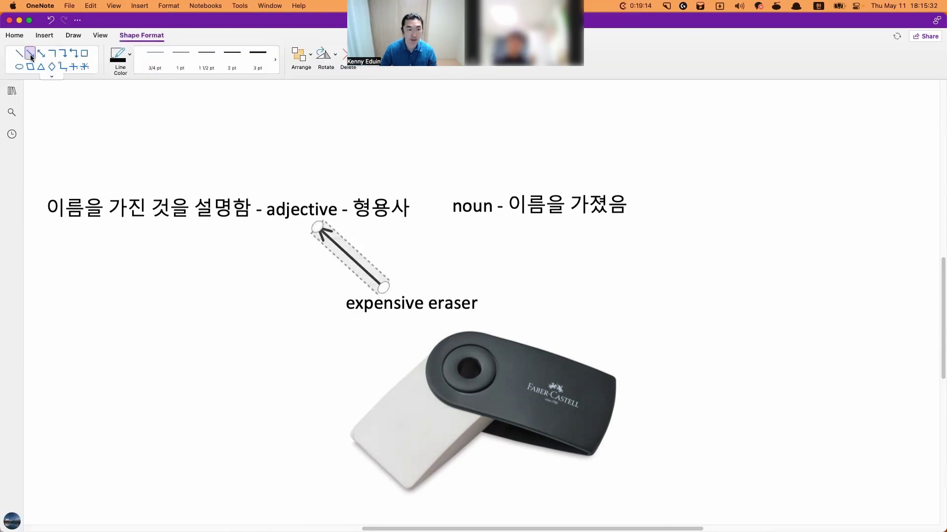
mouse_move(451, 287)
mouse_down()
mouse_move(480, 232)
mouse_move(473, 223)
mouse_up()
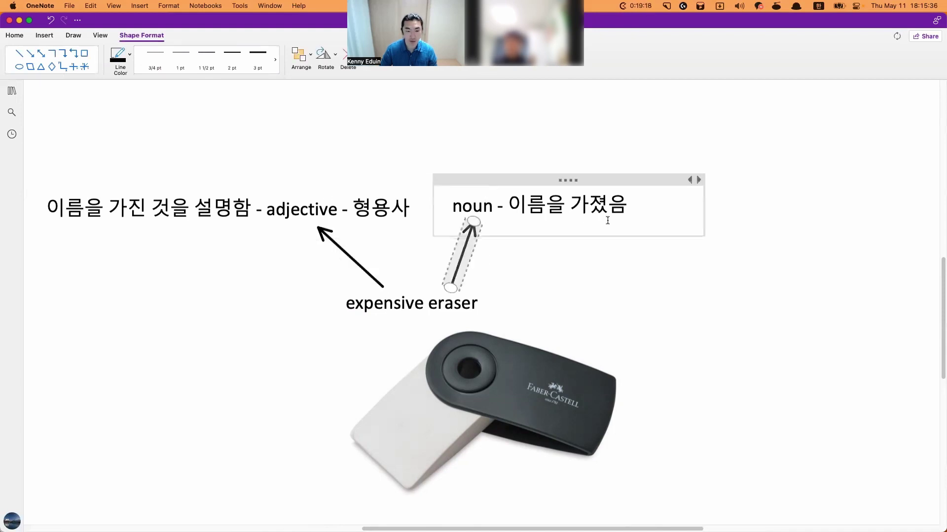
Step: Append "- 명사" to the line "noun - 이름을 가졌음"
click(636, 207)
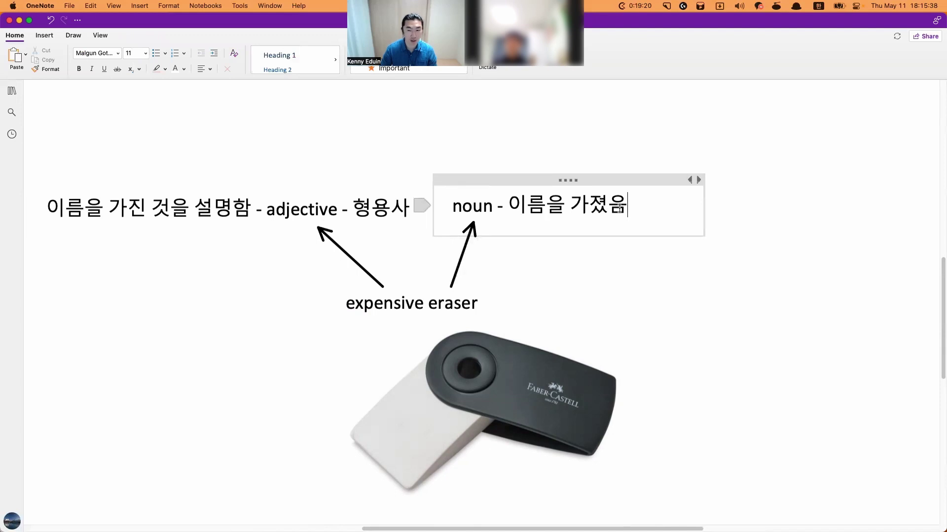
text(- )
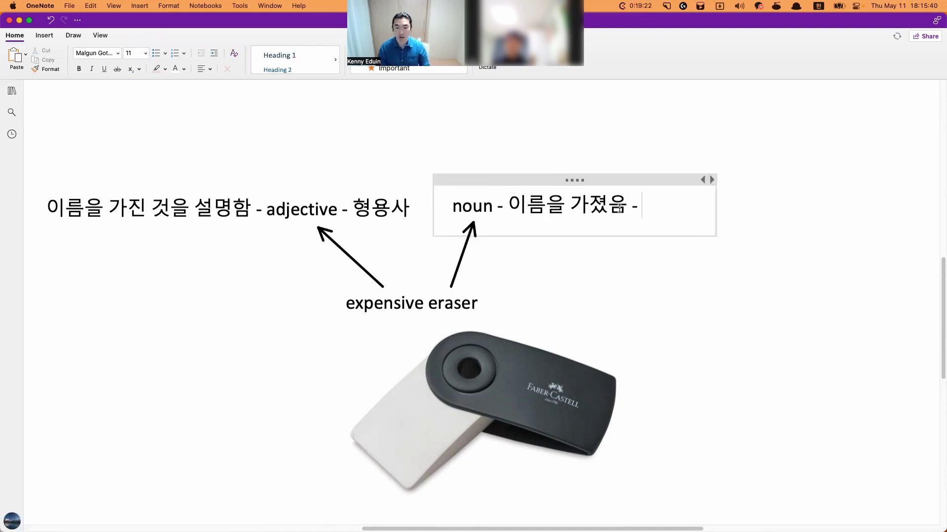
text(명사)
click(862, 384)
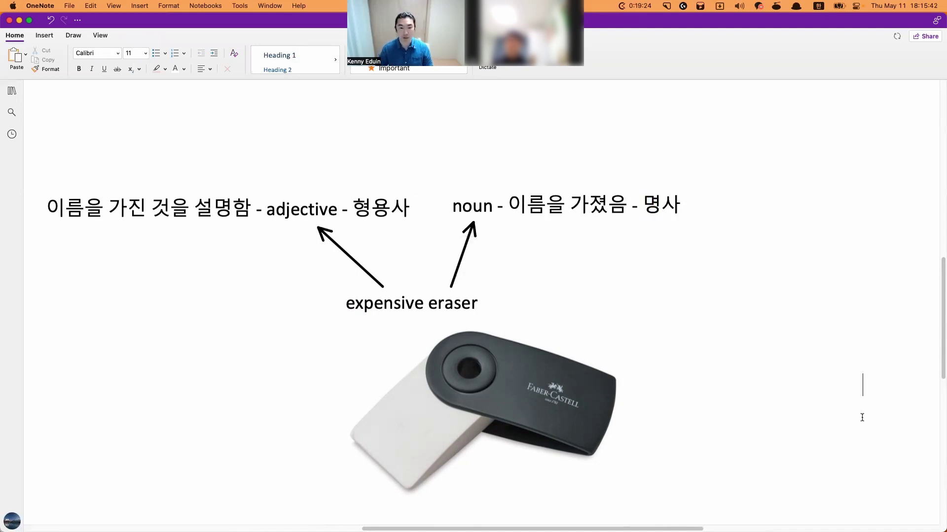
key(super+minus)
scroll(861, 419, left, 5)
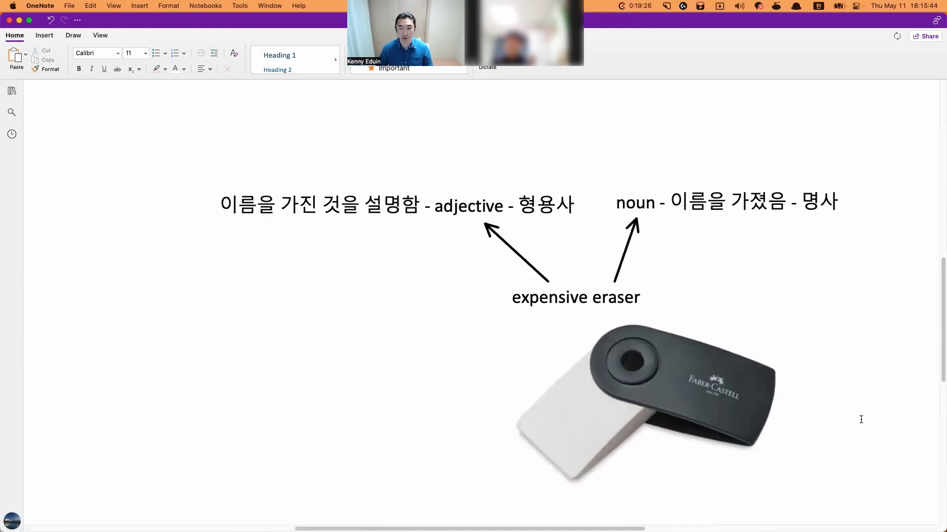
scroll(886, 488, down, 1)
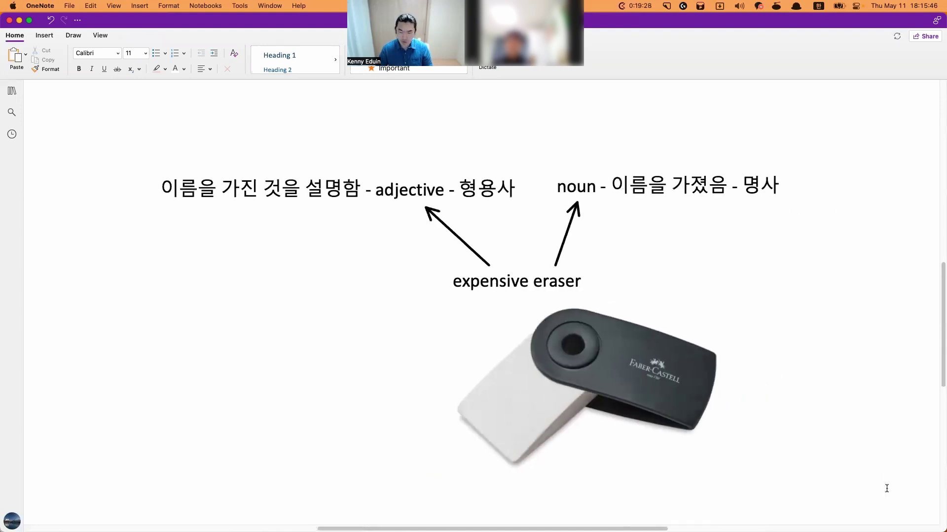
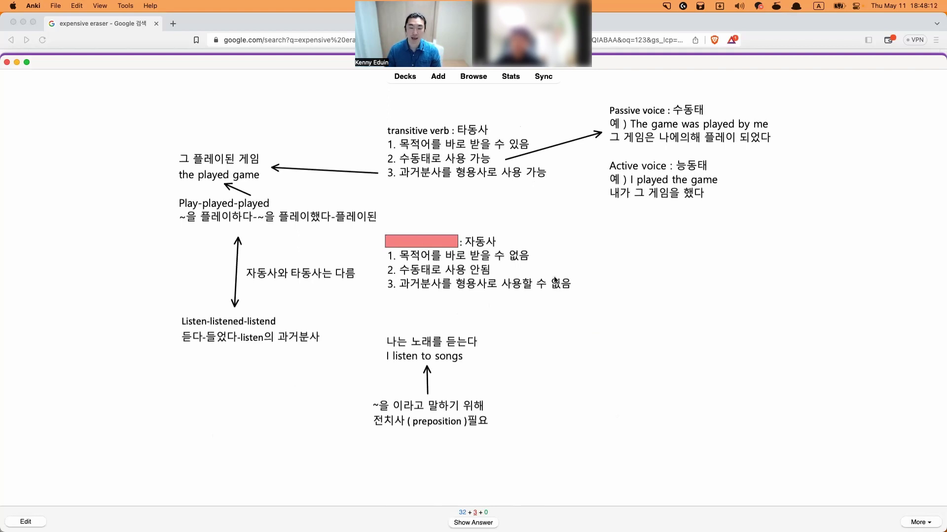
Step: In Anki, reveal the cards hiding "intransitive verb" and "타동사" and rate both as Good
key(space)
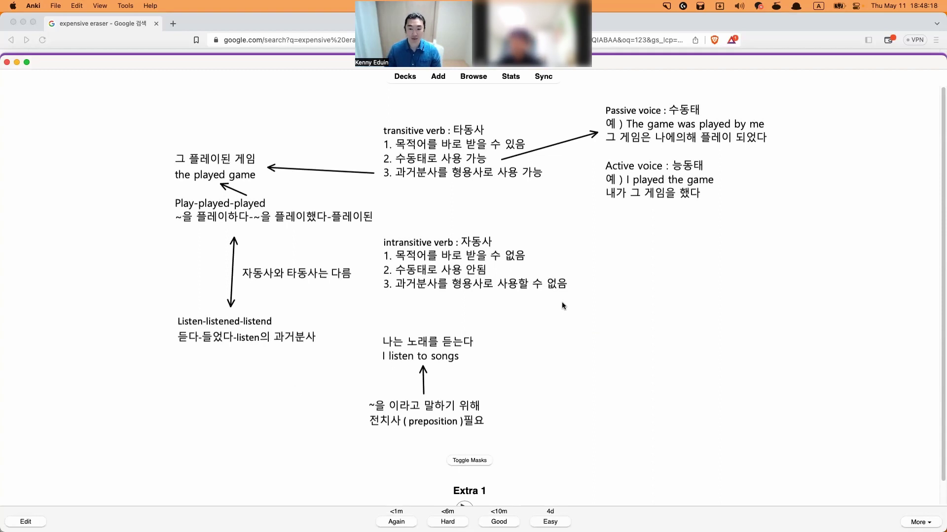
key(space)
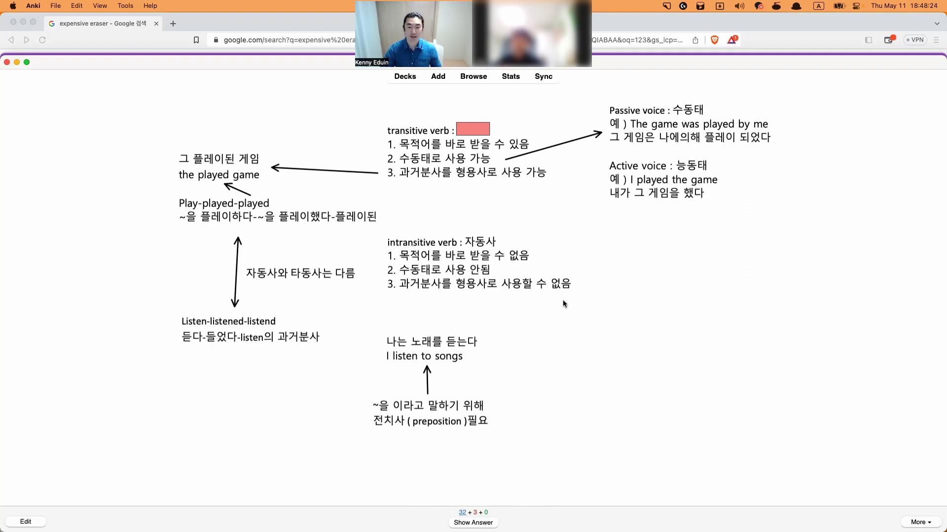
key(space)
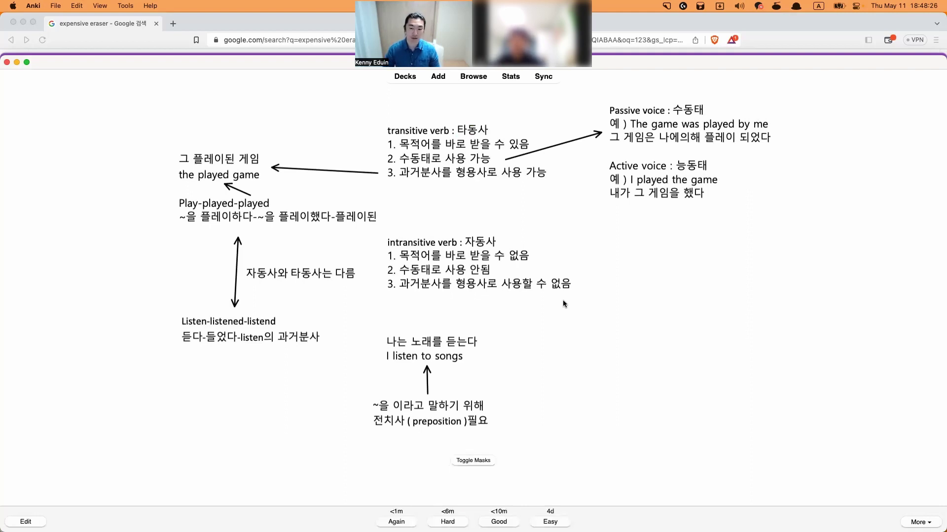
key(space)
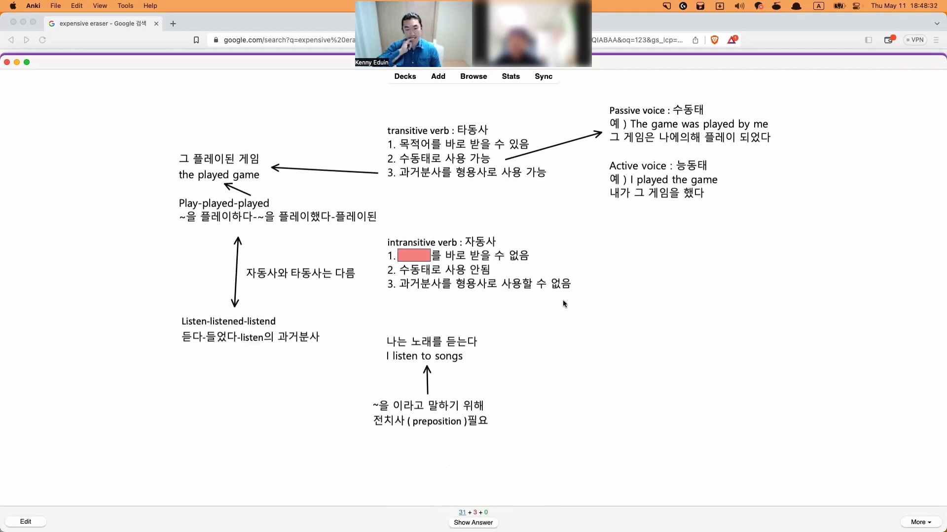
Step: Reveal the cards hiding "목적어" and "수동태" and rate them Good, and reveal the card hiding "전치사"
key(space)
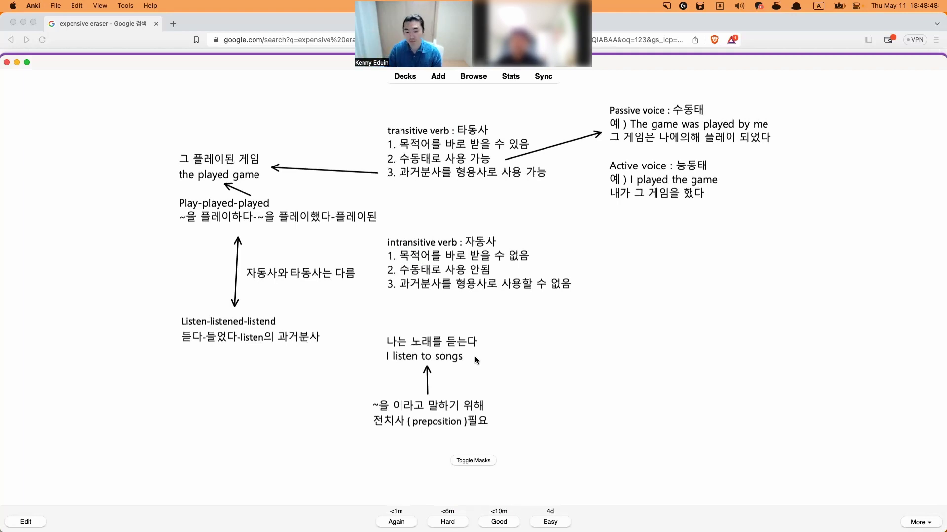
key(space)
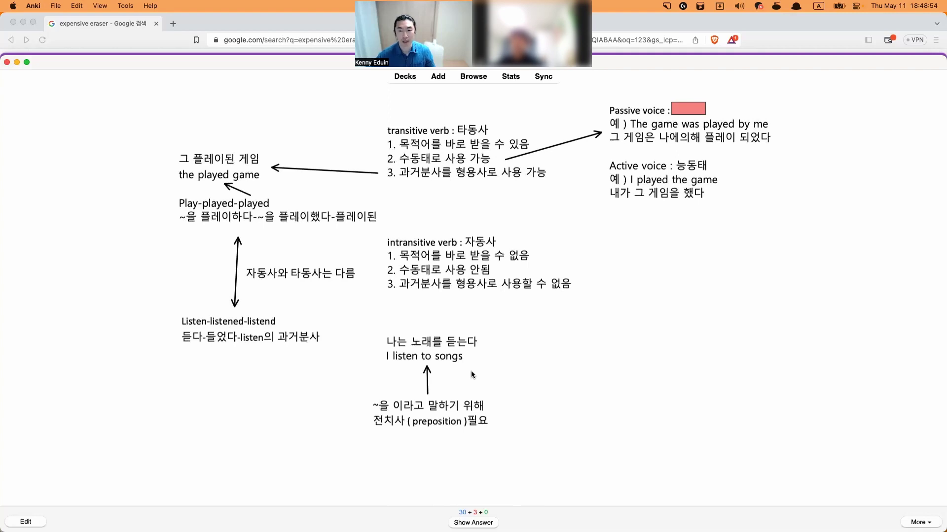
key(space)
key(space)
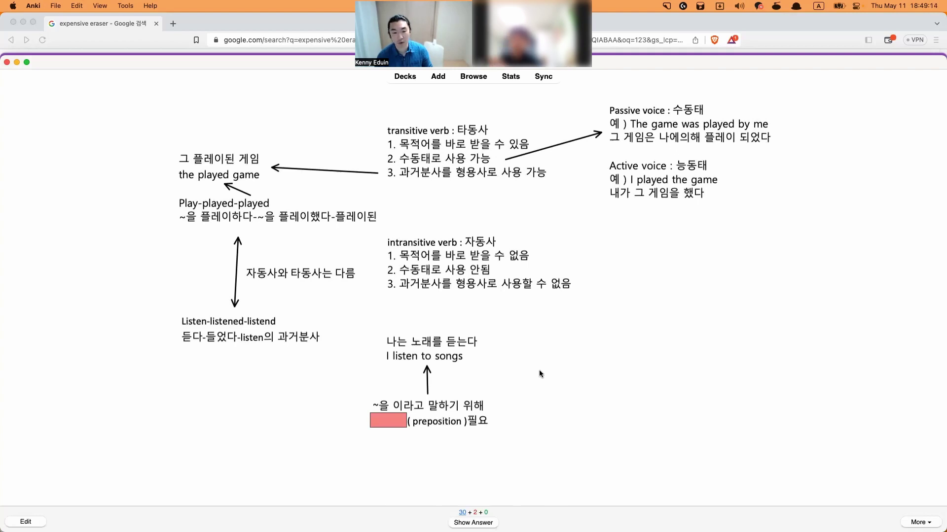
key(space)
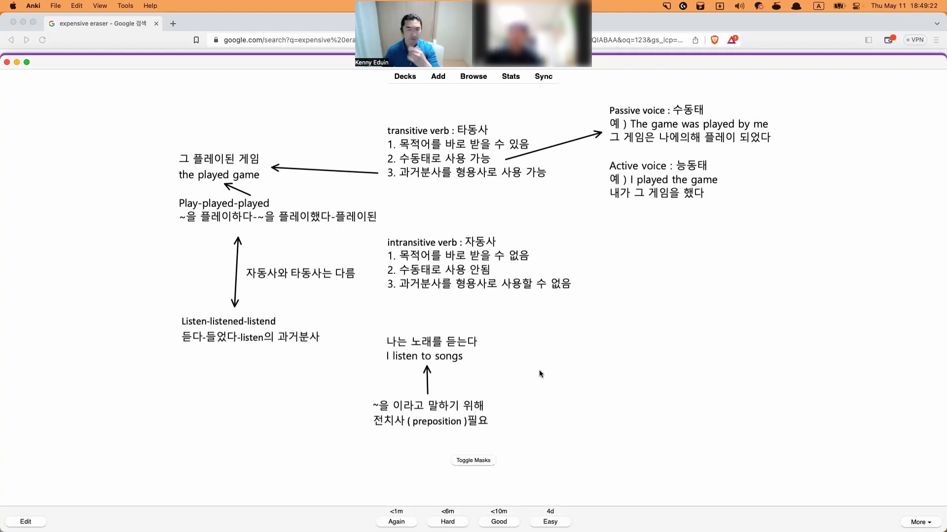
Step: Start a new note and set its type to Basic instead of Image Occlusion Enhanced
key(a)
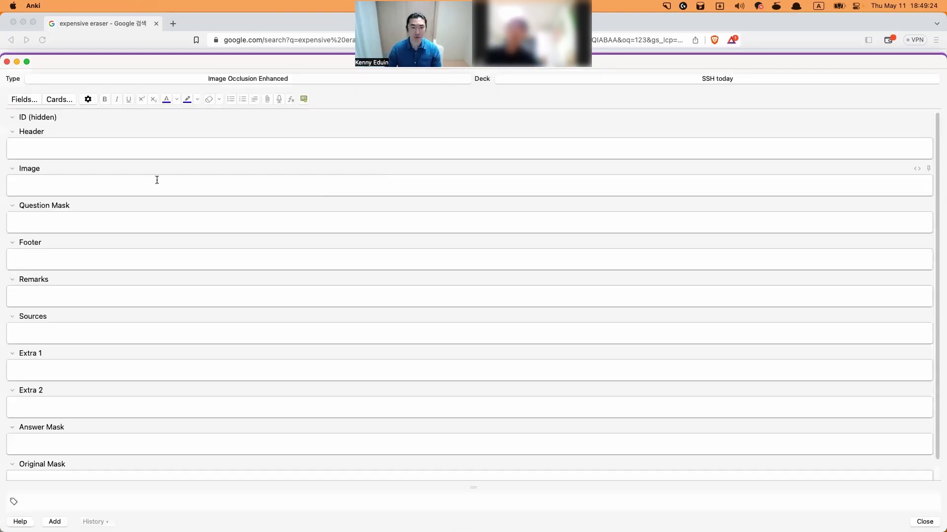
click(222, 79)
double_click(407, 258)
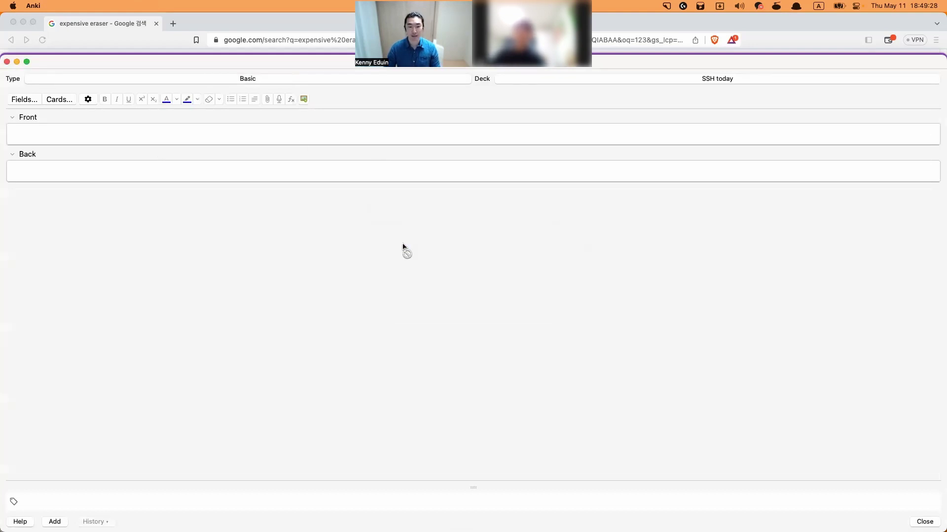
click(200, 136)
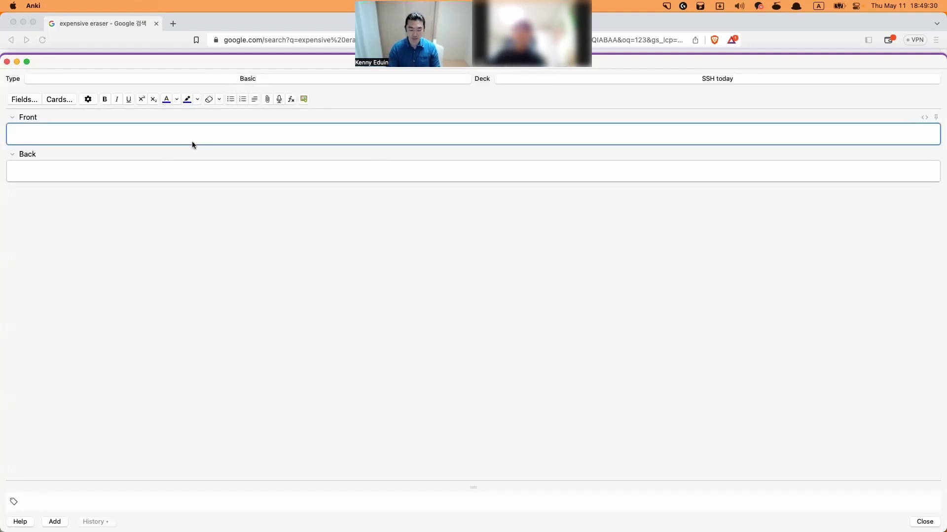
Step: Enter "preposition" on the front of the note at an enlarged view and record its pronunciation after the word
key(super+plus)
text(S)
key(BackSpace)
text(preposition)
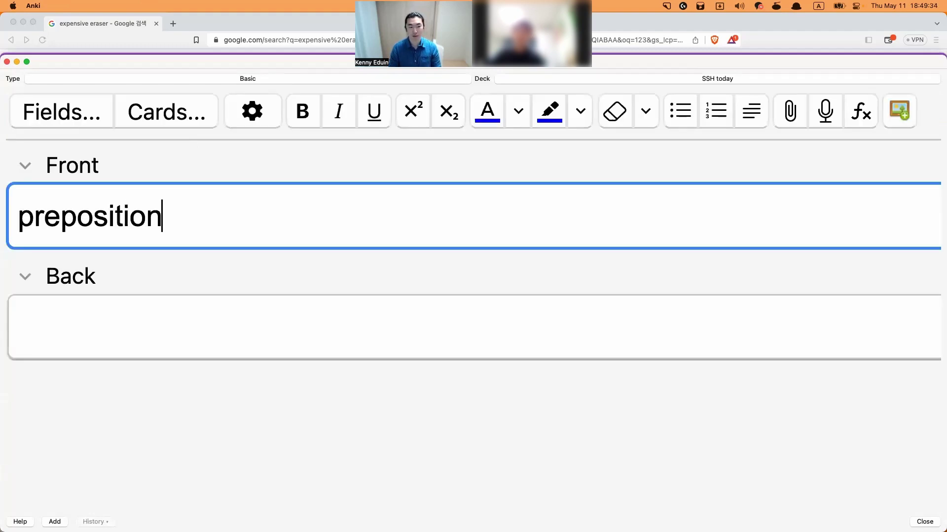
key(F5)
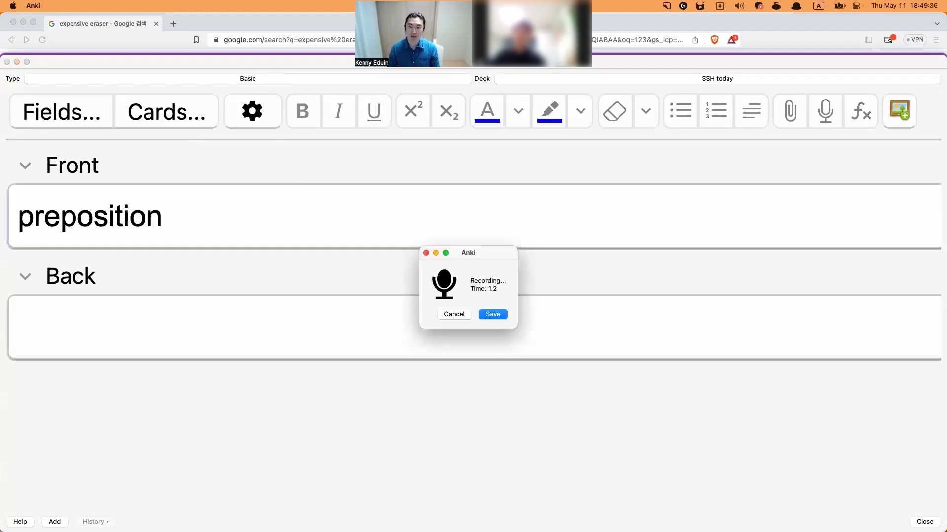
key(Return)
Step: Write "전치사 ;" on the back of the note, with "1. 위치를 말할 때 쓴다 ;" on the line below
key(Tab)
key(ctrl+space)
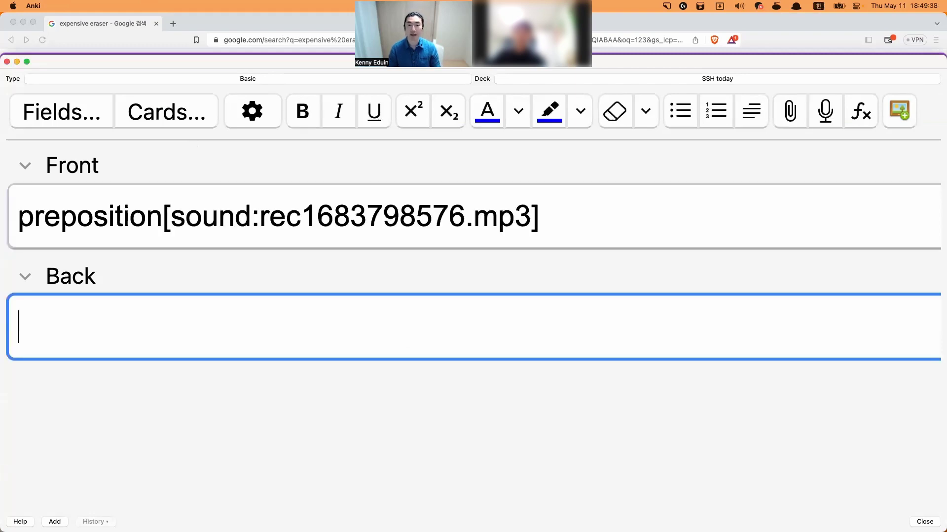
text(전치사 ;)
key(Return)
text(1. 위치)
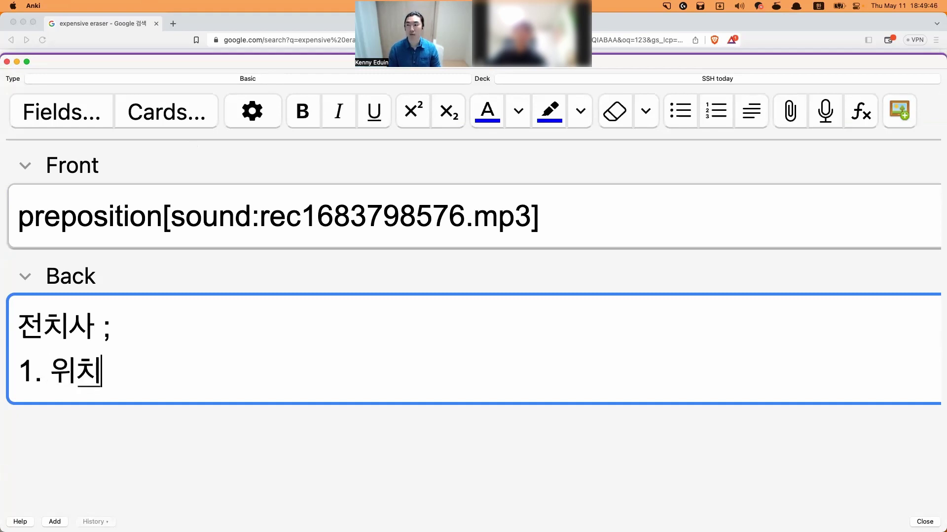
text(를 )
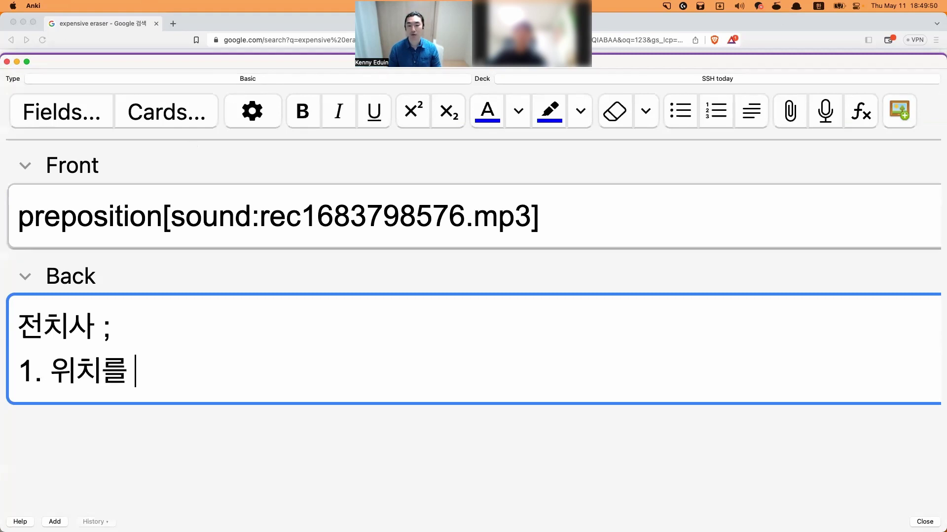
text(말할 때 쓴다)
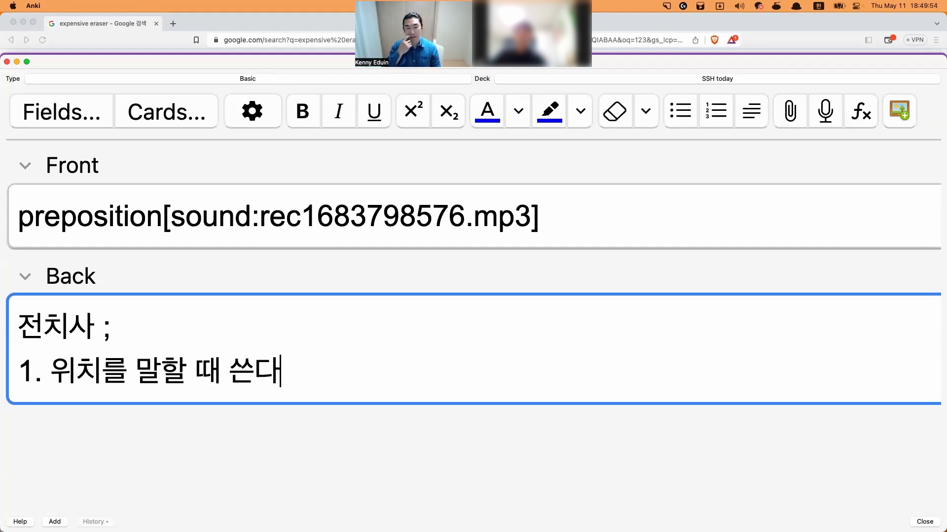
text( ;)
Step: Add the example line "예 ) on, in, under, behind" below the first definition, ending with a new empty line
key(Return)
text(예 ) ㄴ)
key(BackSpace)
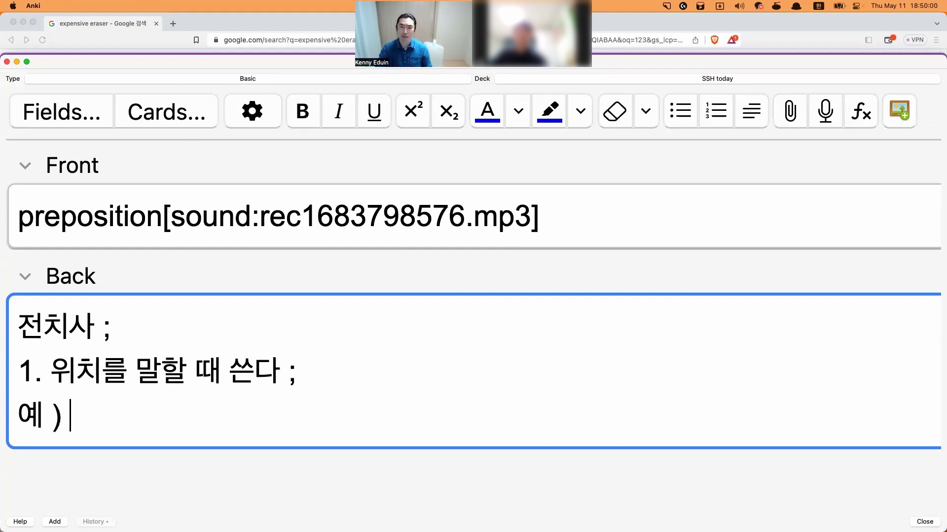
key(ctrl+space)
text(s)
key(BackSpace)
text(on)
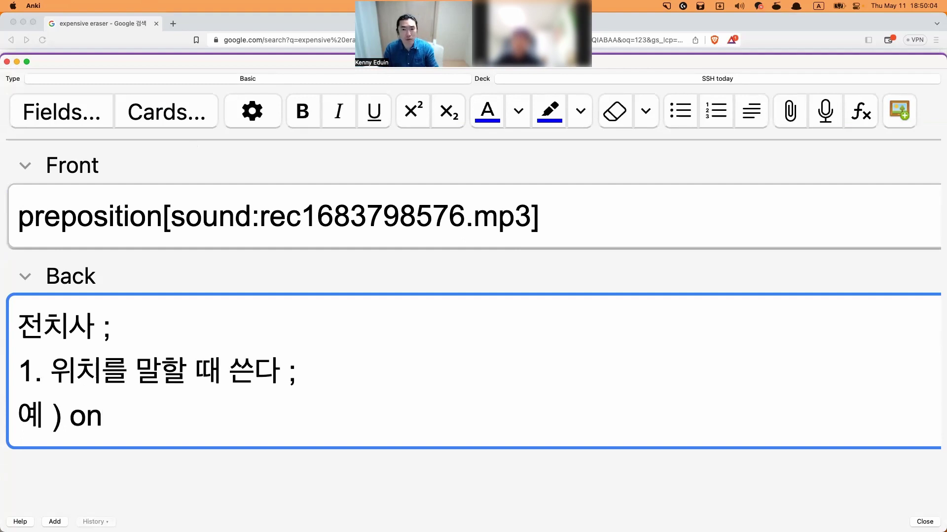
text(, )
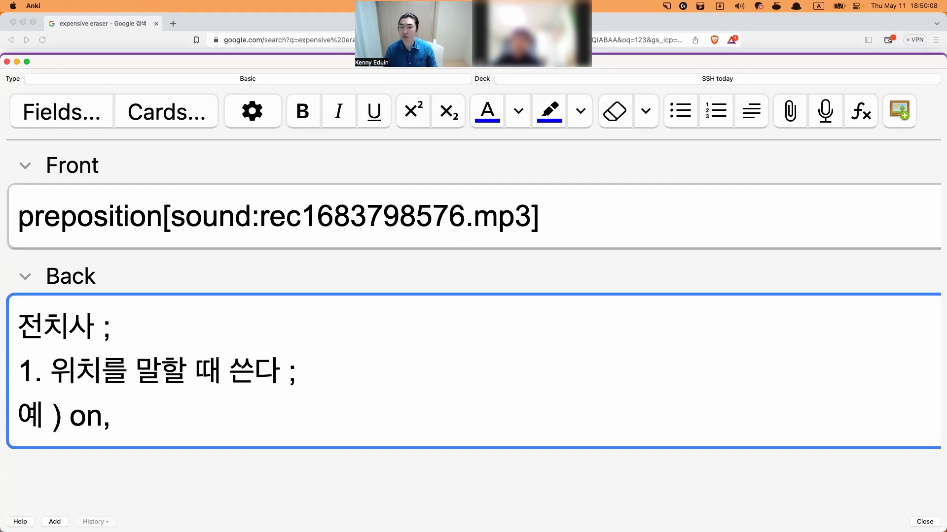
text(in)
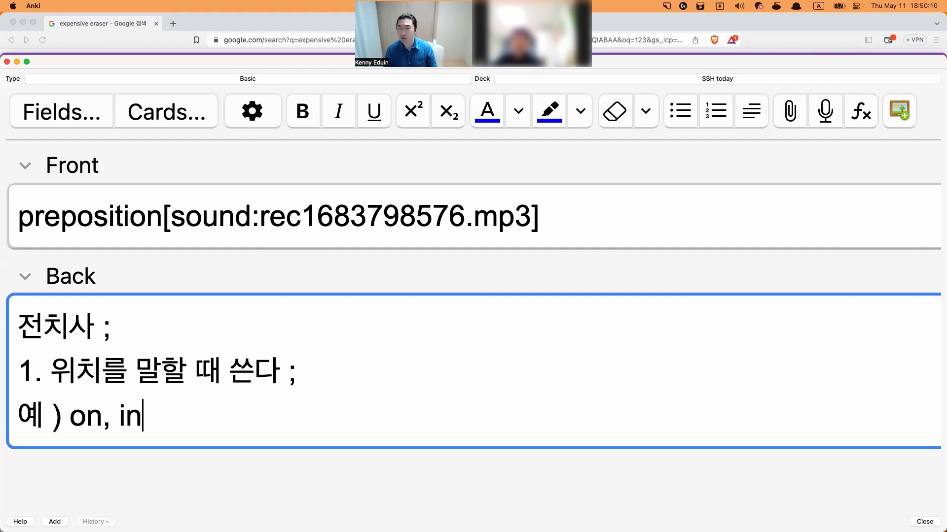
text(, )
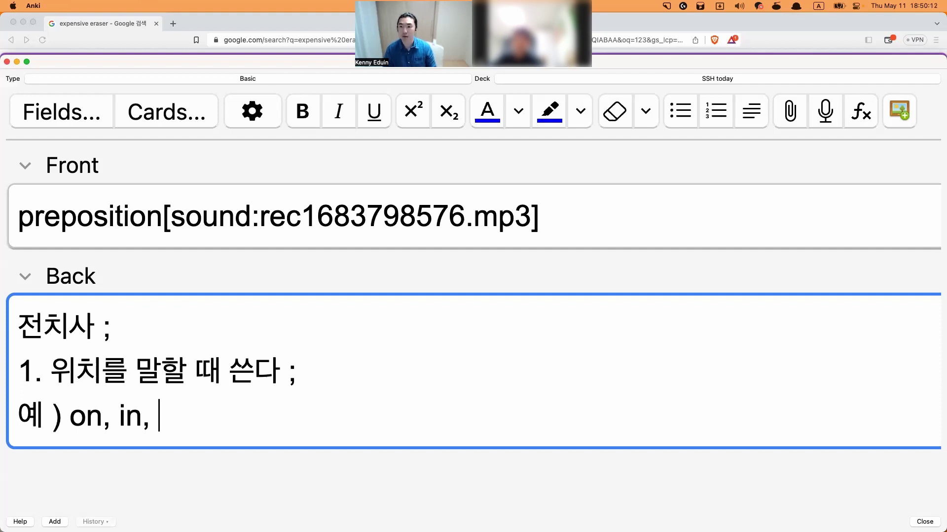
text(under,)
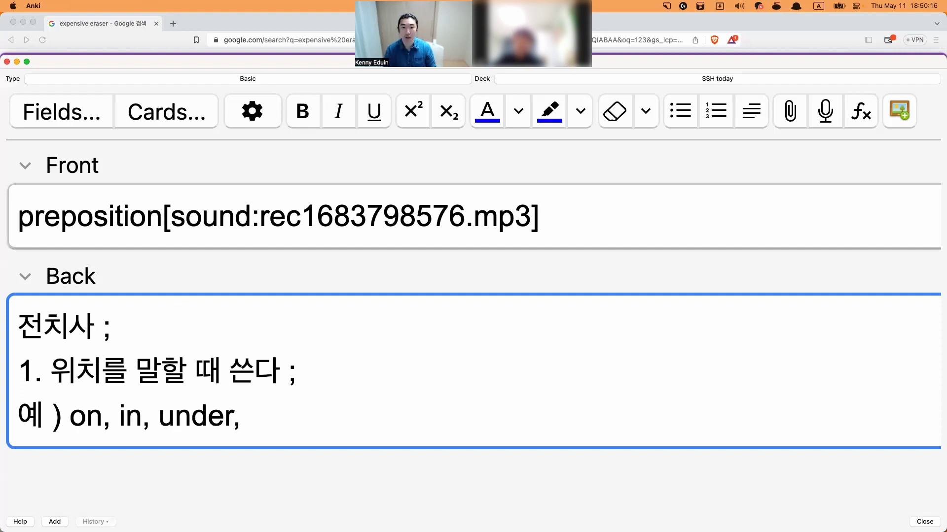
text( behind)
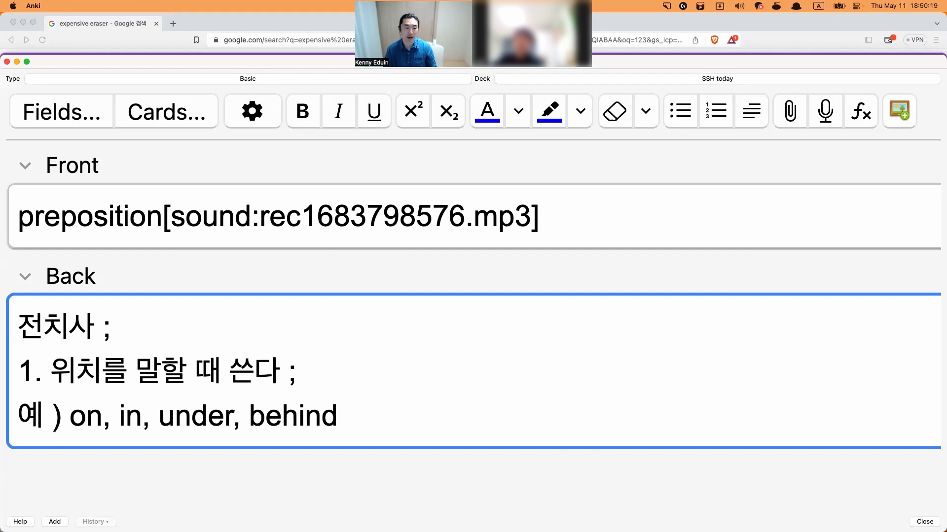
key(Return)
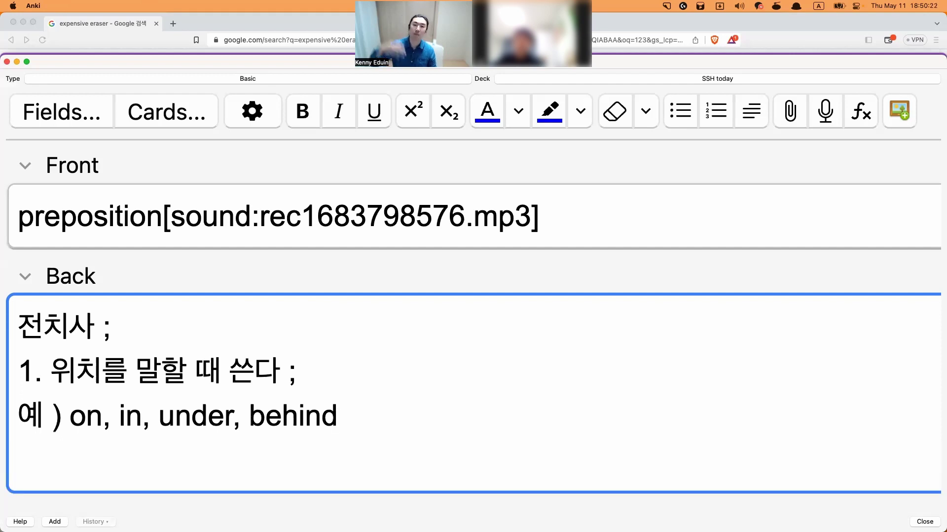
Step: Add the second definition "2. 시간을 말할 때 쓴다 ;" to the back and begin an example line below it with "예 )"
text(2.)
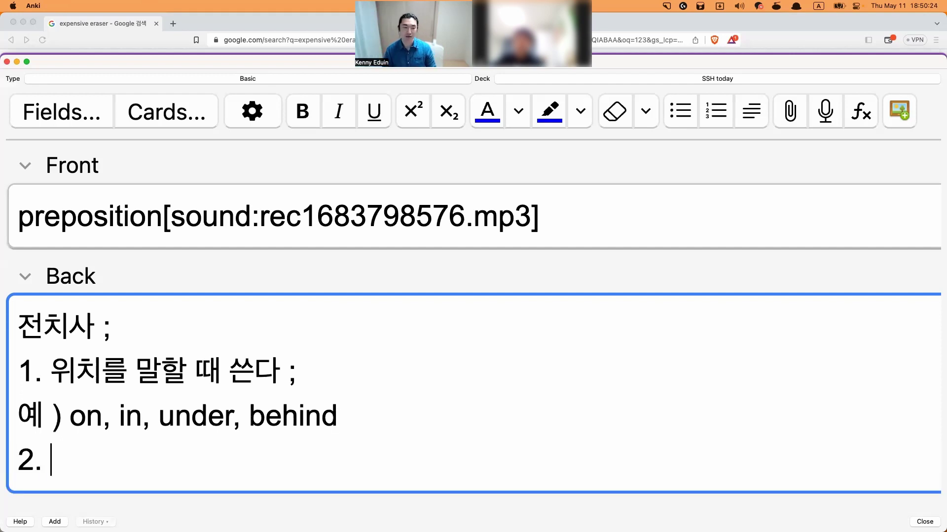
key(ctrl+space)
text(ㄴ)
key(BackSpace)
text(시간의ㄹ 말할 때 쓴대)
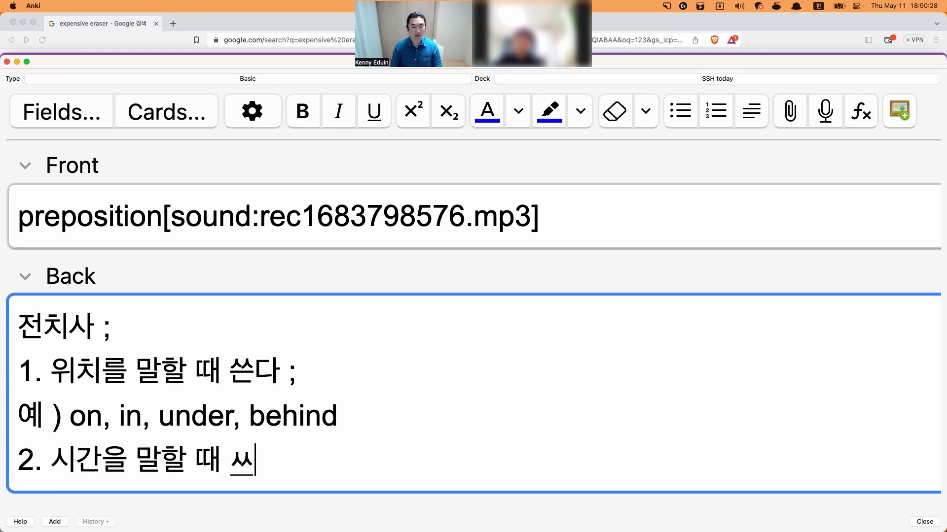
key(BackSpace)
text(ㅏ ;)
key(Return)
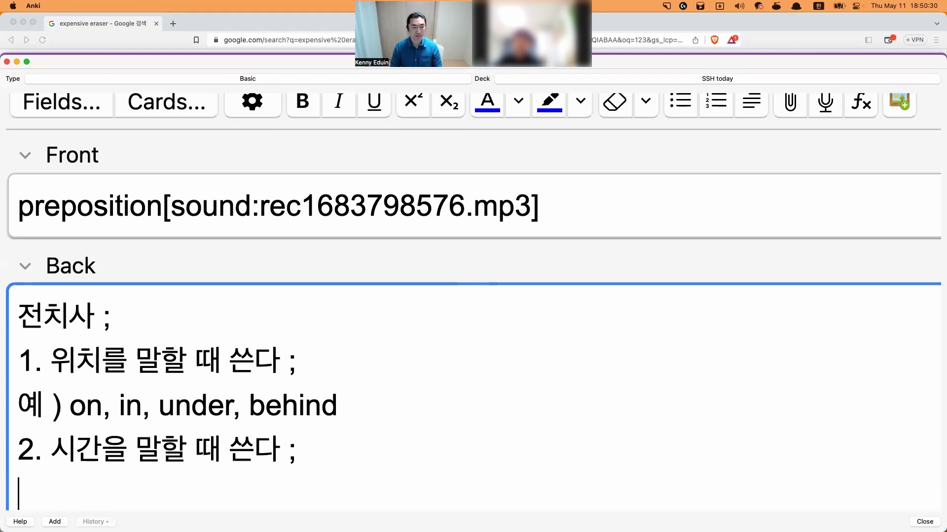
text(예 ))
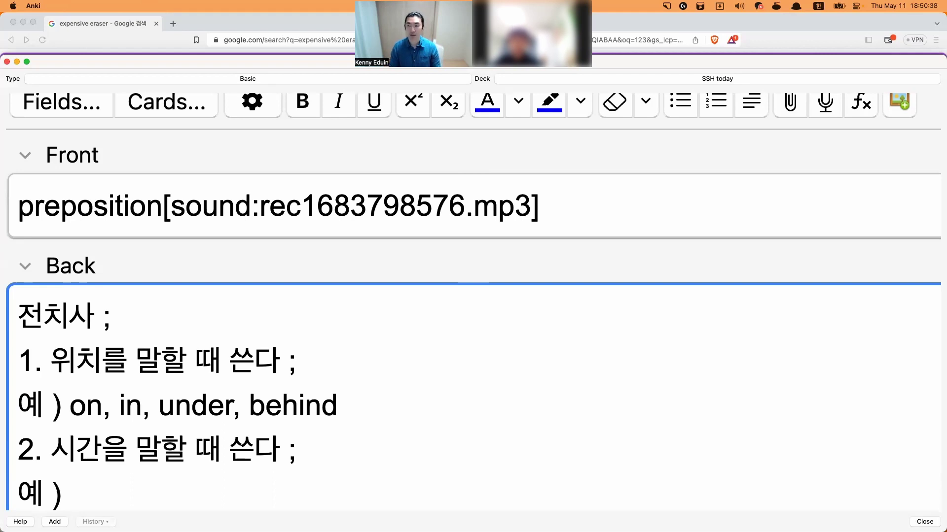
text(wh)
key(BackSpace)
key(BackSpace)
key(Caps_Lock)
text(when)
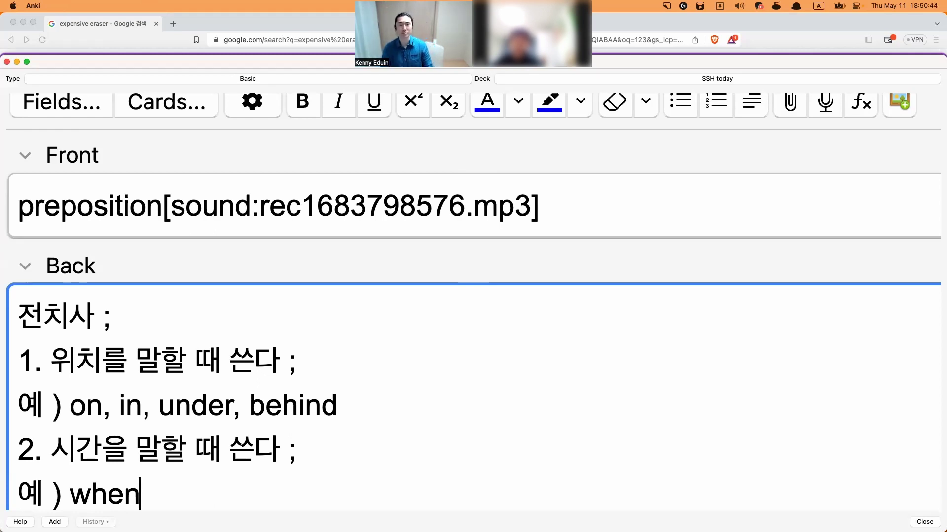
key(BackSpace)
key(BackSpace)
key(BackSpace)
key(BackSpace)
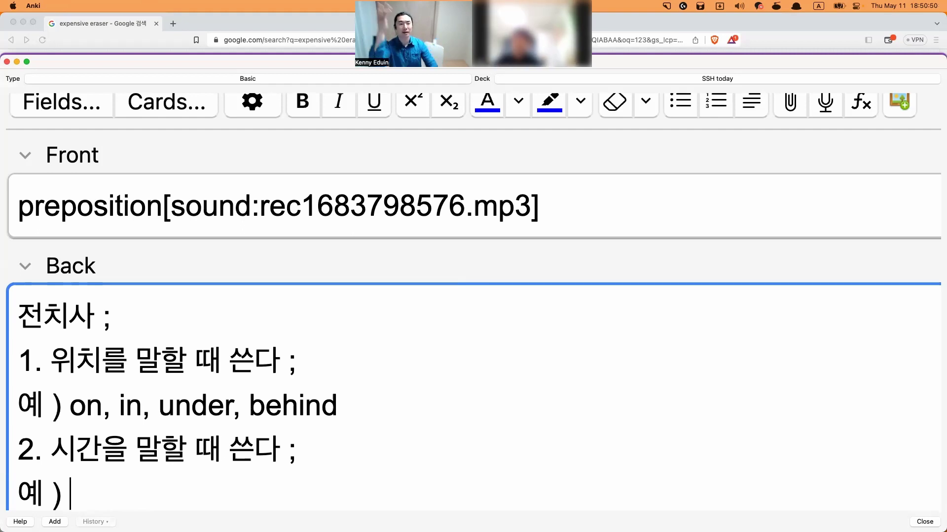
Step: Enter "at," as the first time example and remove the trailing semicolon from the second definition
text(at,)
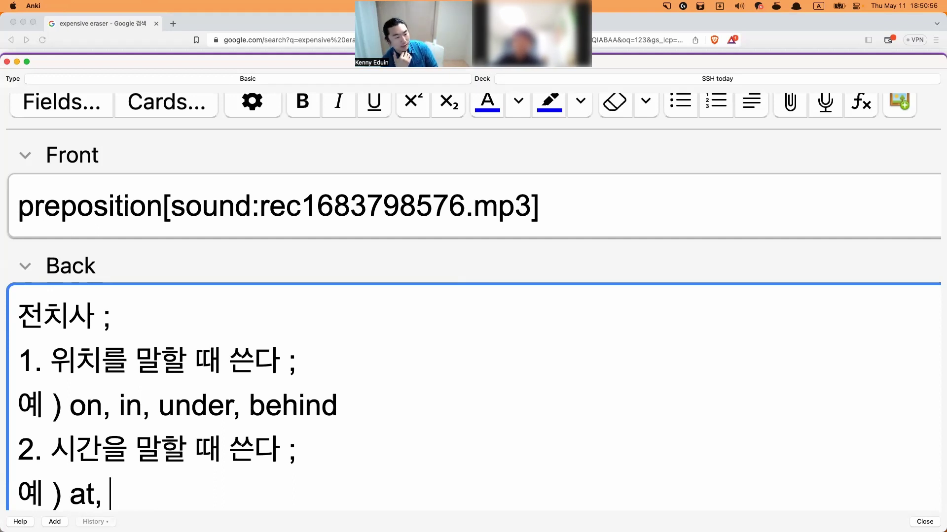
click(297, 449)
key(BackSpace)
text(s)
key(BackSpace)
key(BackSpace)
text(, s)
key(BackSpace)
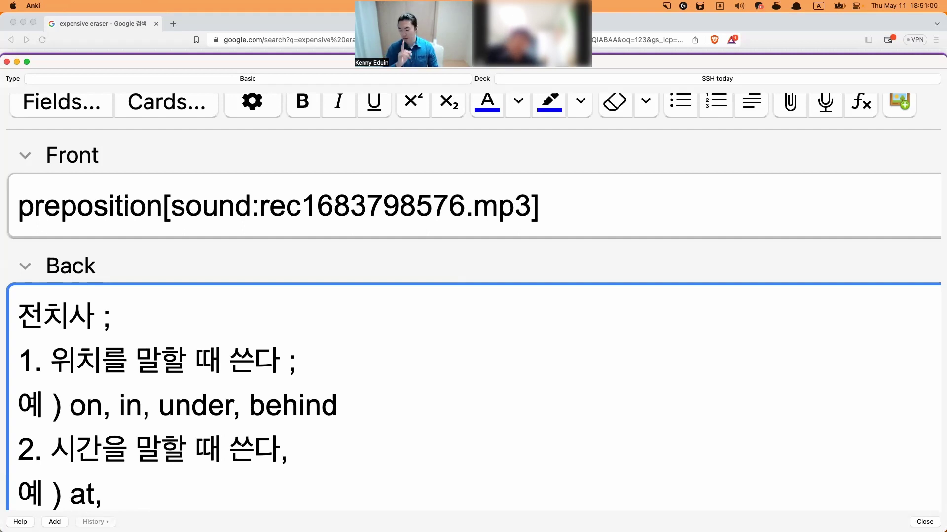
key(ctrl+space)
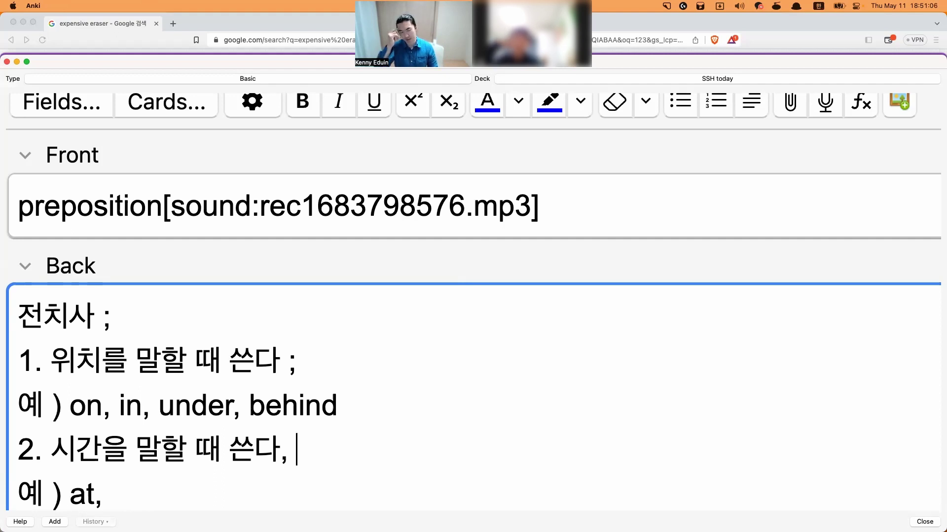
key(BackSpace)
key(BackSpace)
Step: Complete the second example line by adding "in, on" after "at,", without a trailing comma
click(110, 493)
key(ctrl+space)
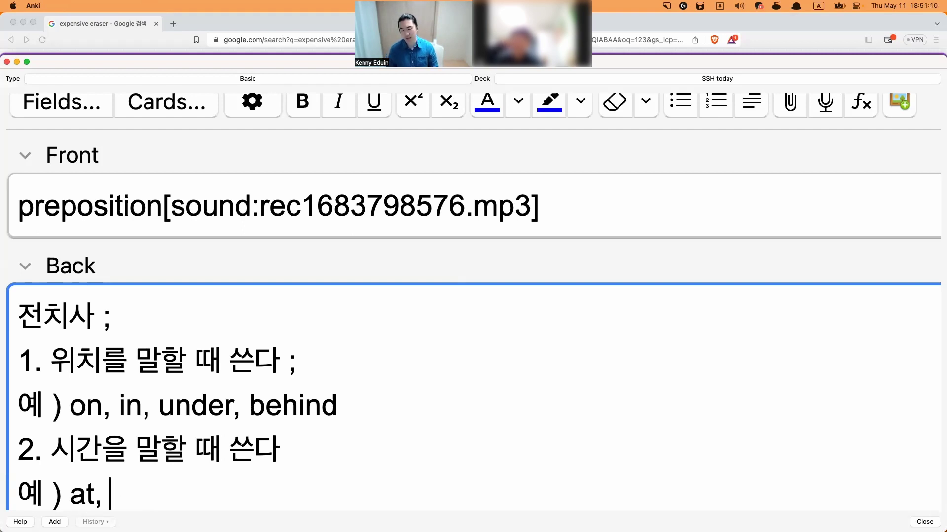
text(in, s)
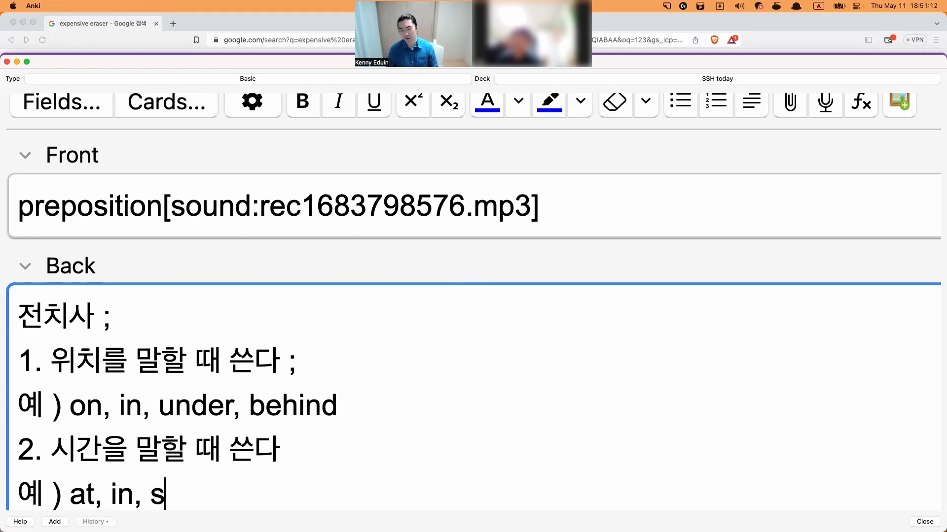
key(BackSpace)
text(on,)
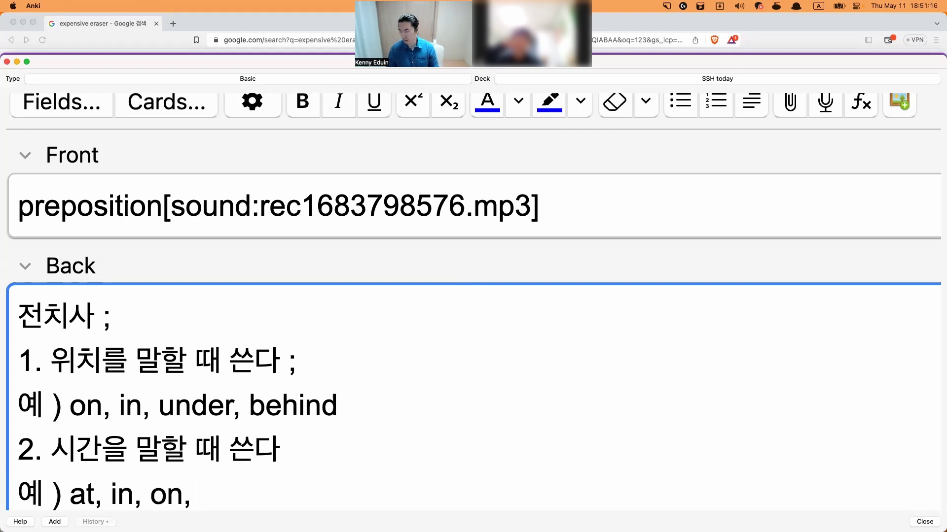
key(BackSpace)
key(BackSpace)
Step: Add the third definition "3. 자동사의 뒤에 쓰여 목적어를 받는다" on a new line below the time examples
key(Return)
text(4)
key(BackSpace)
text(3.)
key(ctrl+space)
text(자동사와)
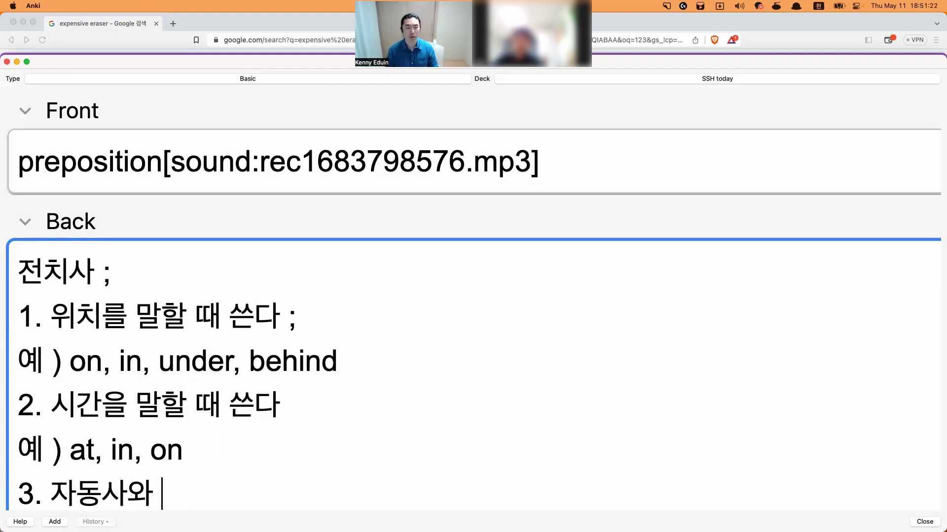
key(BackSpace)
key(BackSpace)
text(의 뒤에 쓰여 ㄴ)
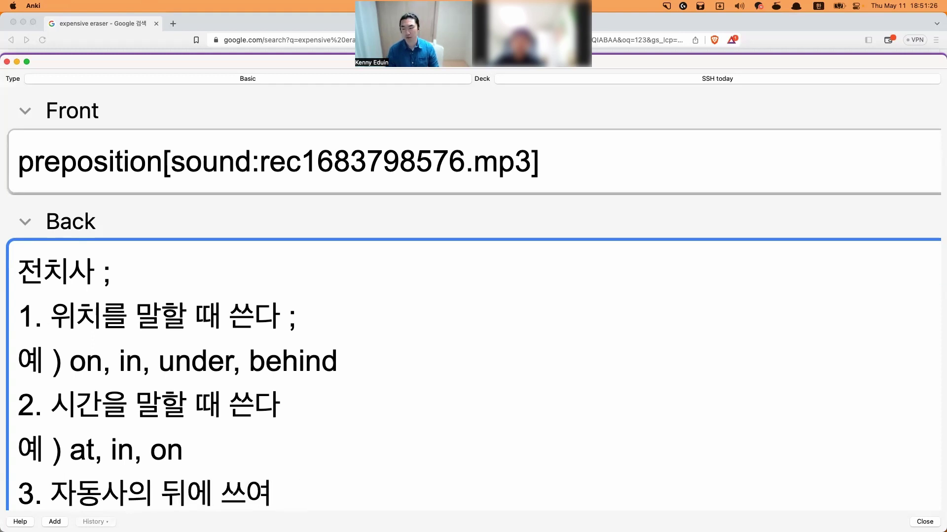
text(목적어를 받)
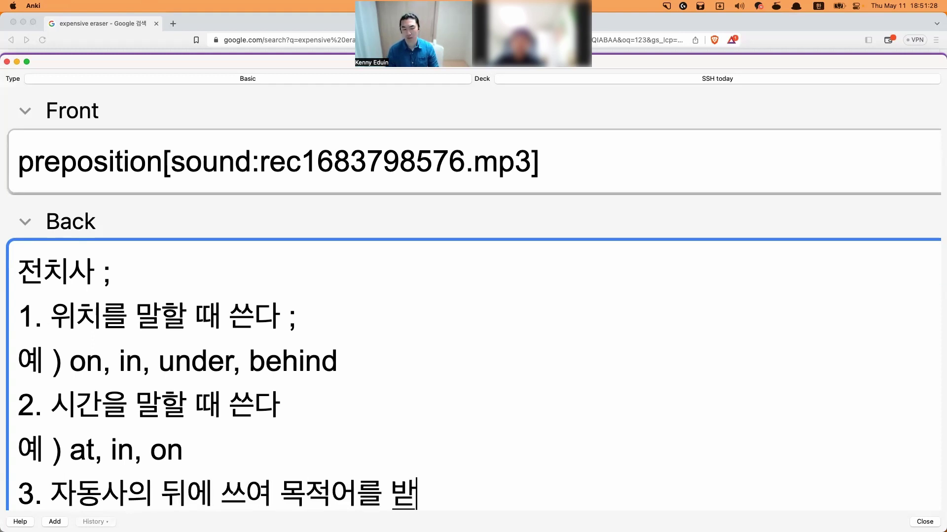
text(는다)
Step: Write the example "예 ) look + at" on a new line under the third definition
key(Return)
text(예 )
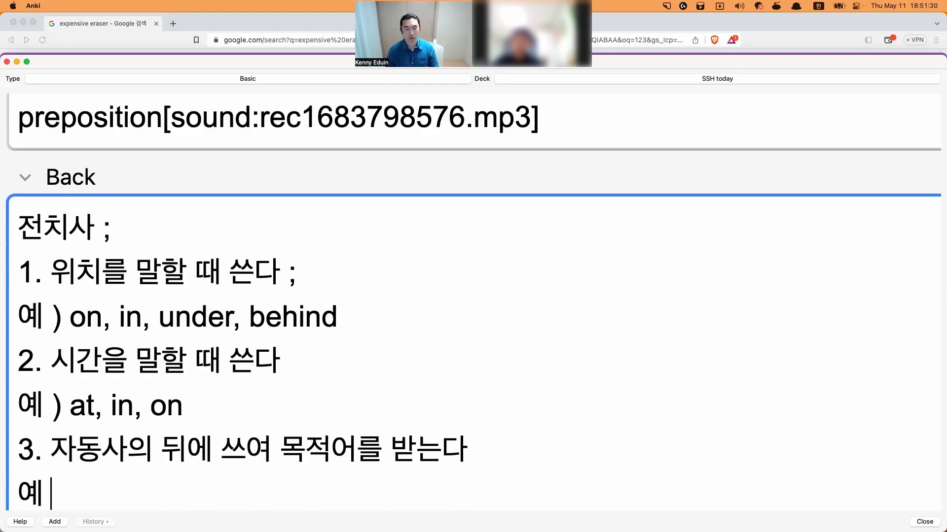
text())
key(Caps_Lock)
text(lo)
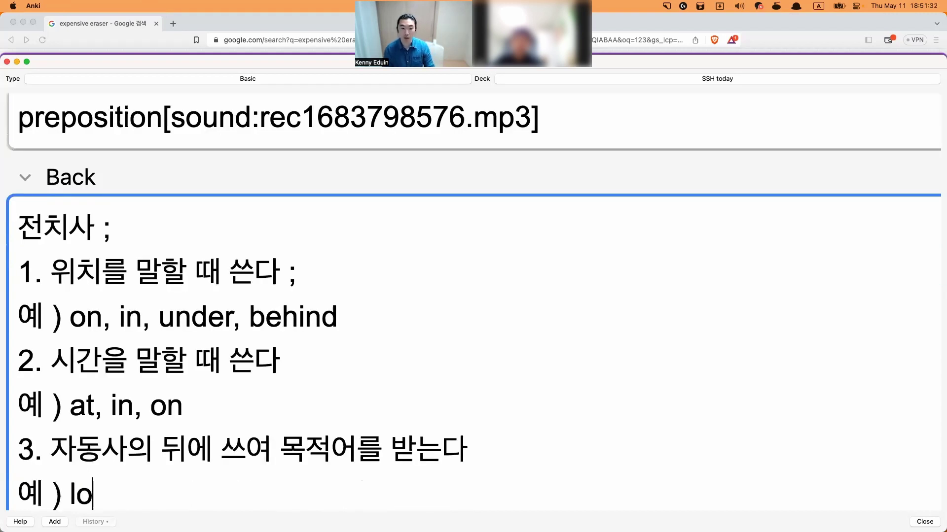
text(okat)
key(BackSpace)
key(BackSpace)
text(+ at)
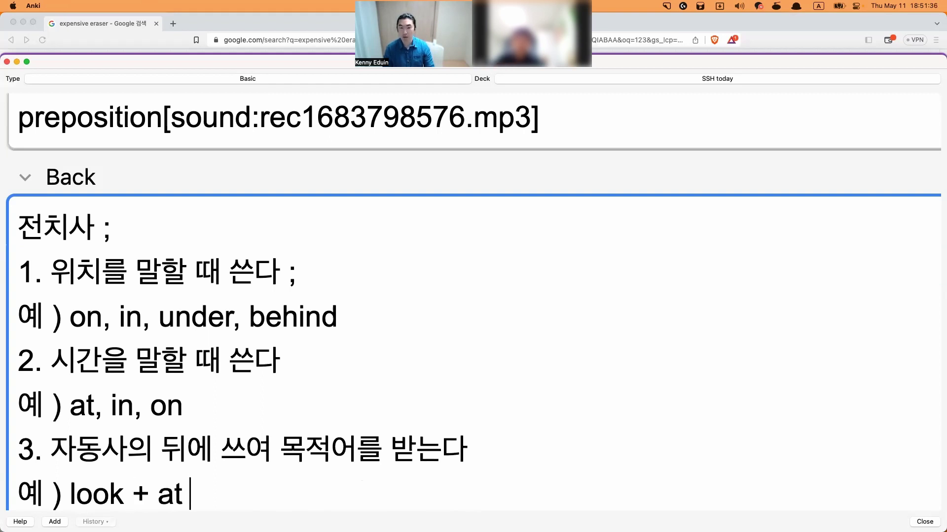